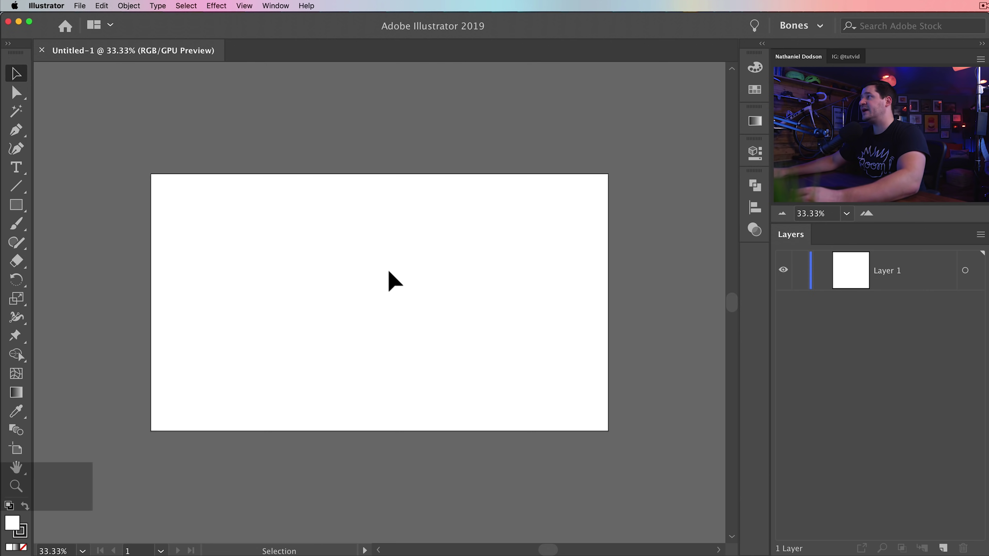
Step: Turn on Smart Guides from the View menu
click(244, 5)
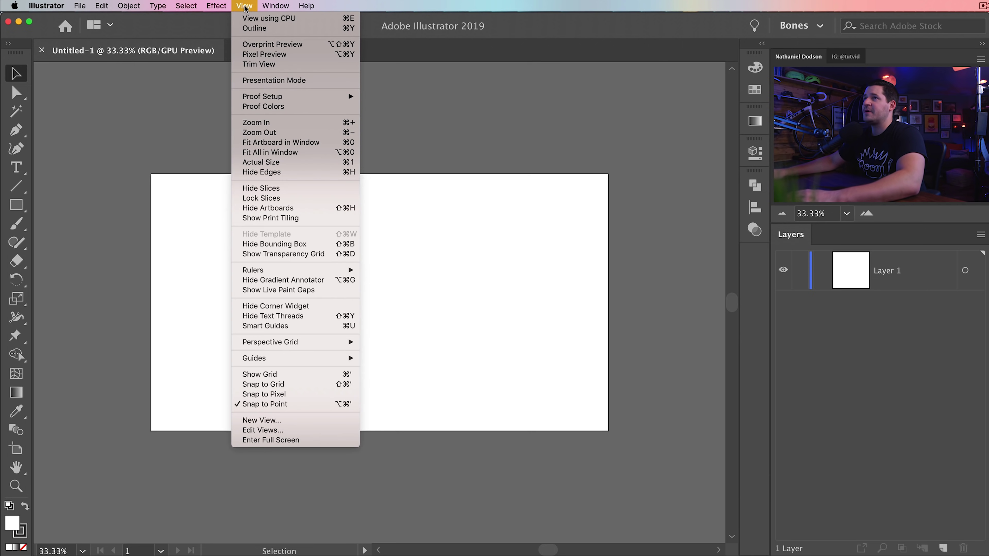
click(290, 327)
click(245, 6)
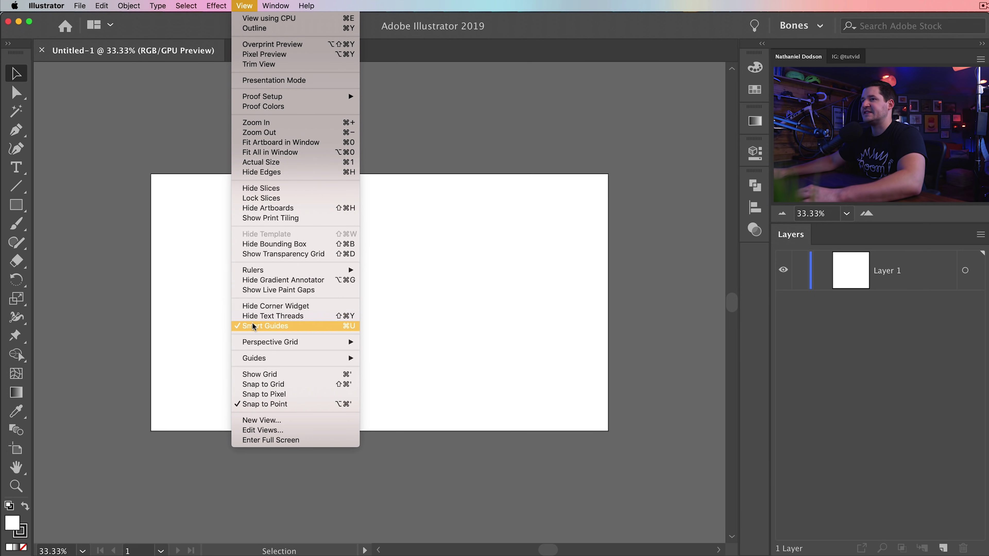
click(263, 327)
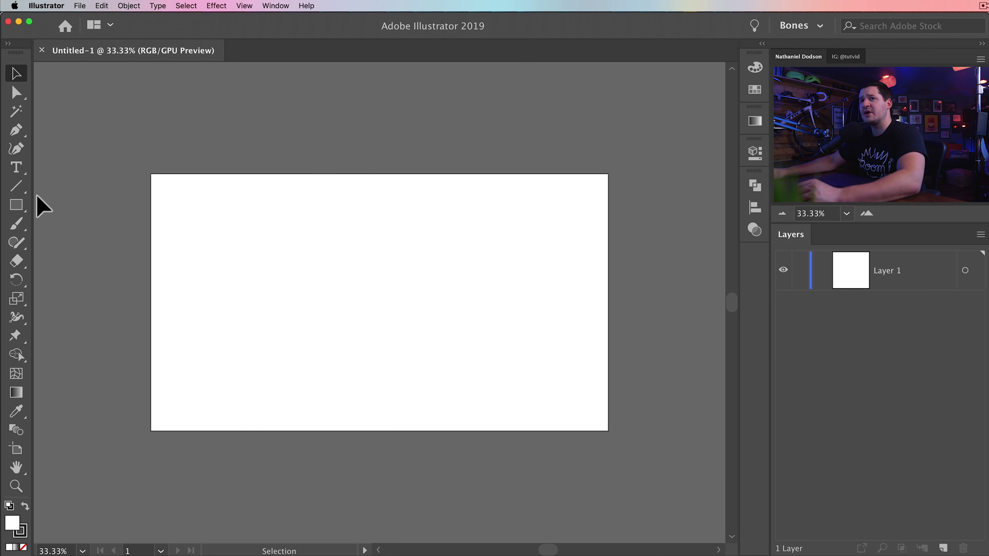
Step: Draw a black-filled square with no stroke and move it left
click(16, 204)
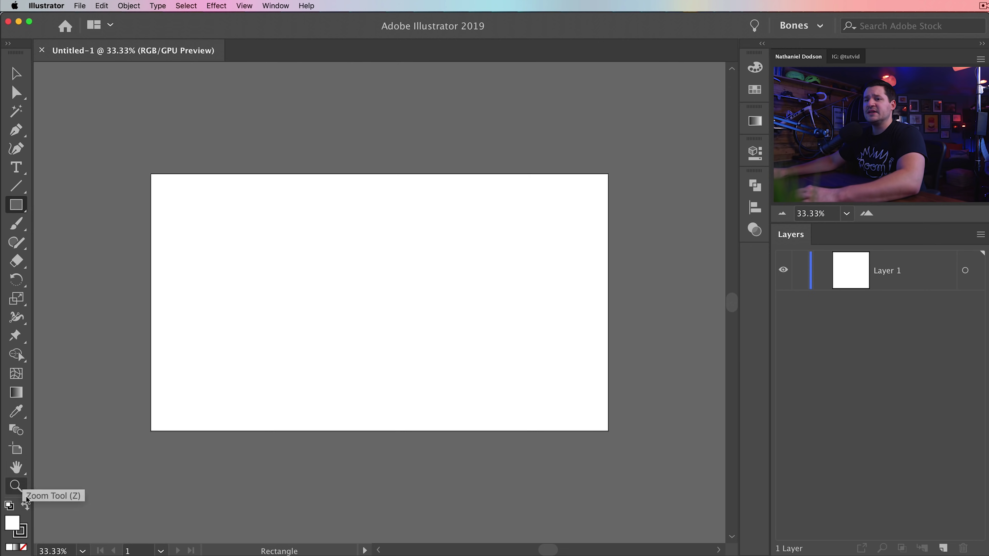
click(26, 506)
click(23, 548)
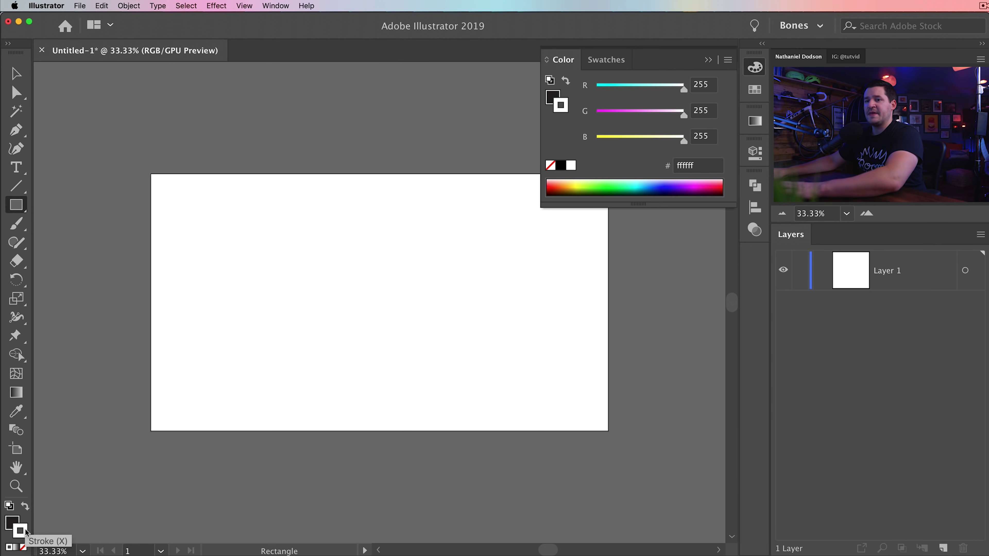
mouse_move(244, 237)
mouse_down()
mouse_move(298, 324)
mouse_move(336, 329)
mouse_up()
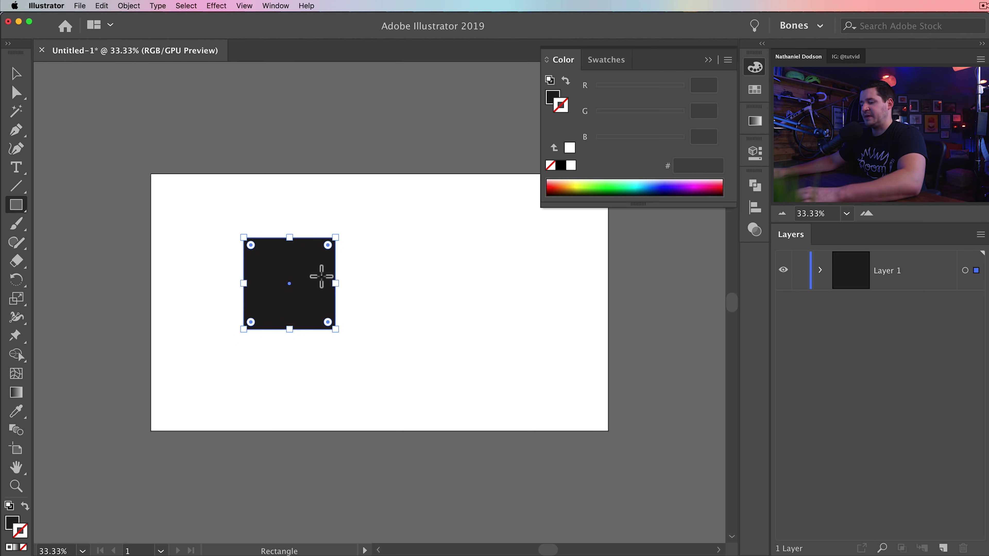
key(v)
drag(305, 264, 333, 368)
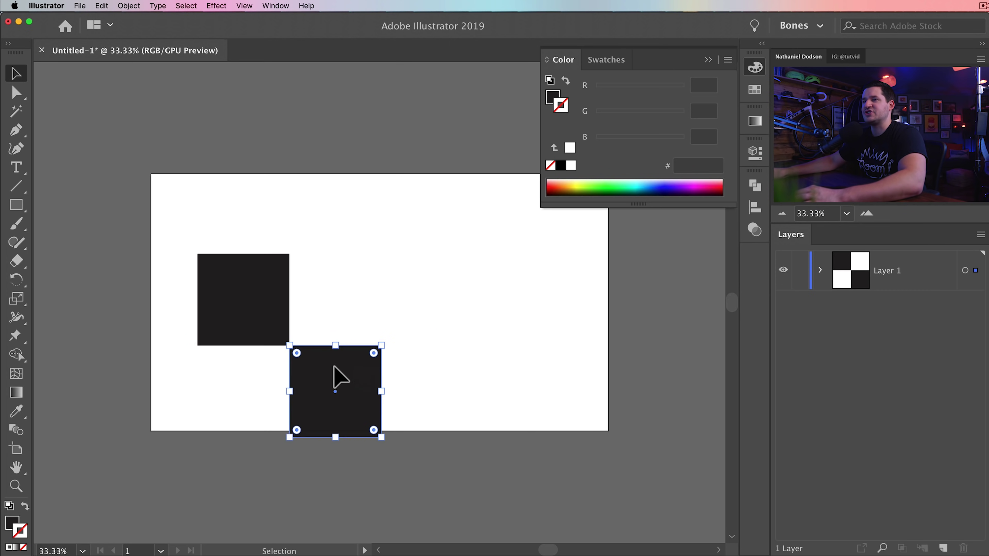
Step: Place a duplicate square beside the first so the two sit side by side near the top
click(241, 390)
drag(196, 183, 394, 472)
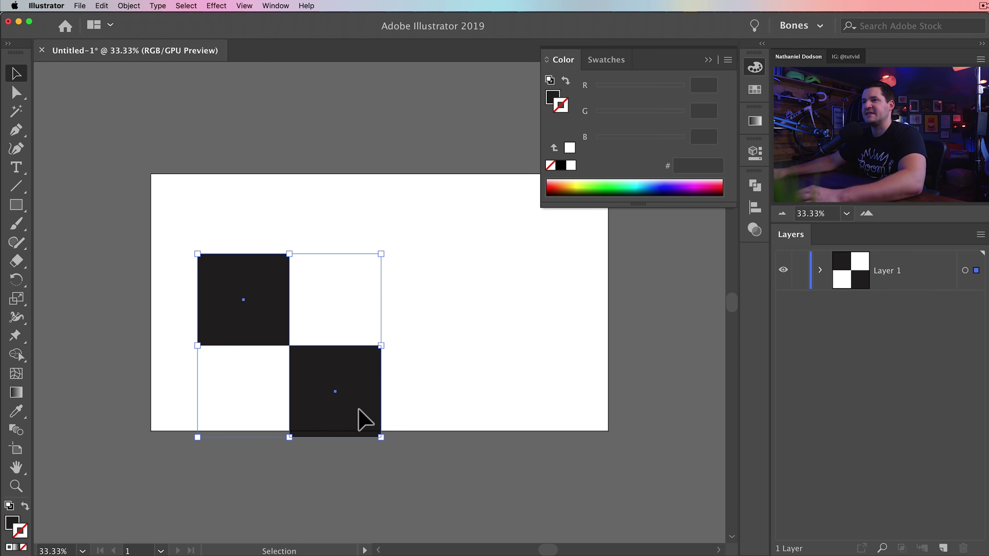
drag(364, 420, 337, 291)
click(446, 348)
Step: Duplicate the right square into a third square in line to its right
click(375, 358)
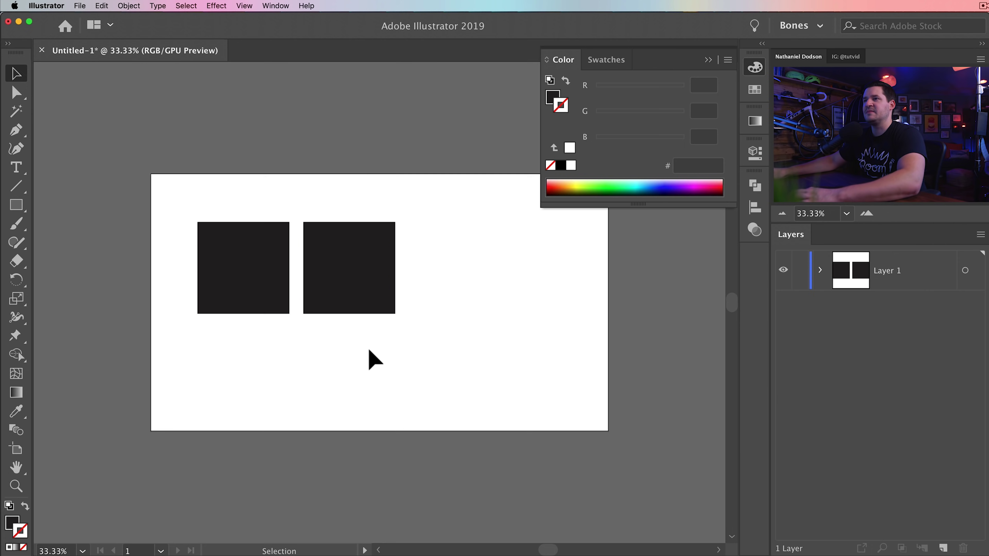
drag(358, 330, 318, 347)
click(308, 290)
drag(307, 265, 413, 266)
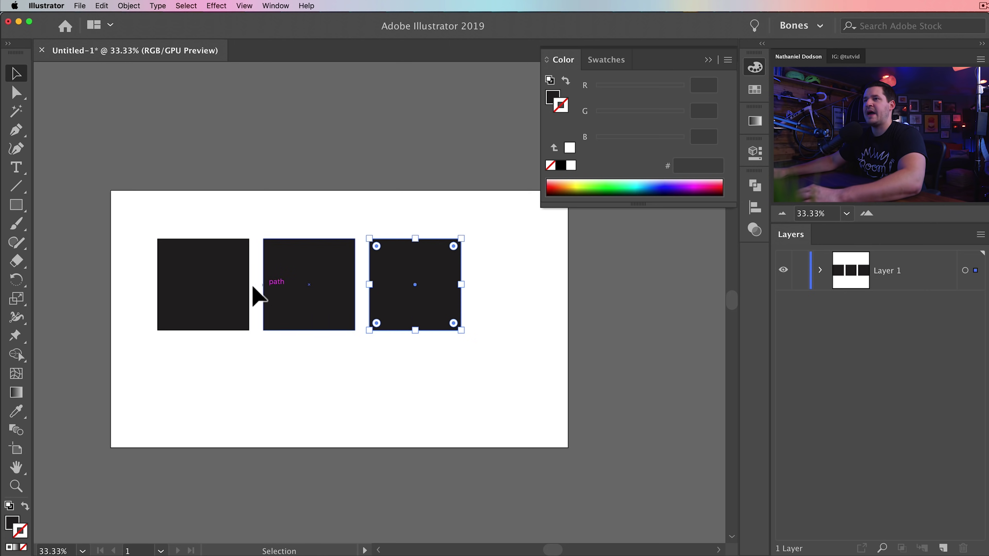
Step: Rearrange the three squares into a staircase, snapping them together with Smart Guides
click(358, 387)
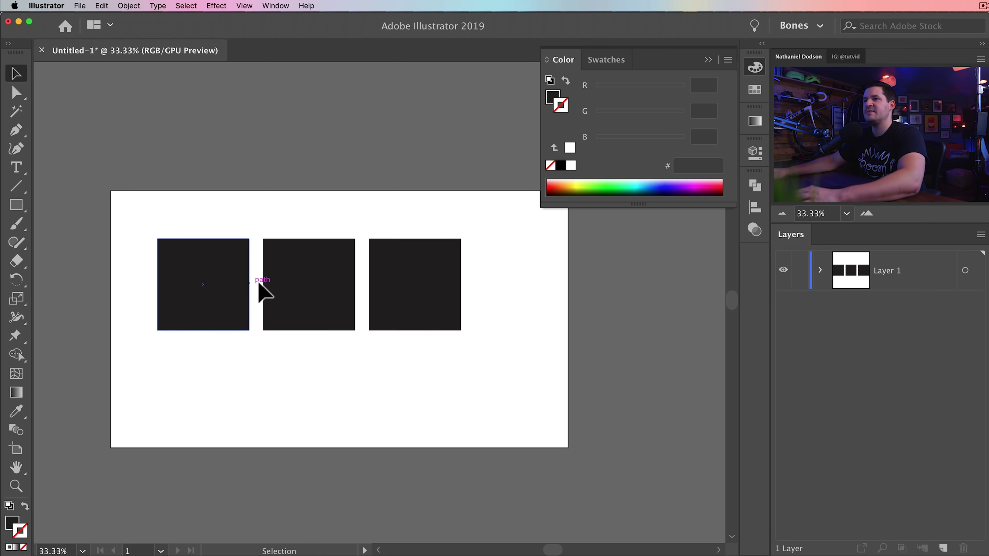
drag(425, 360, 162, 241)
click(425, 413)
click(439, 301)
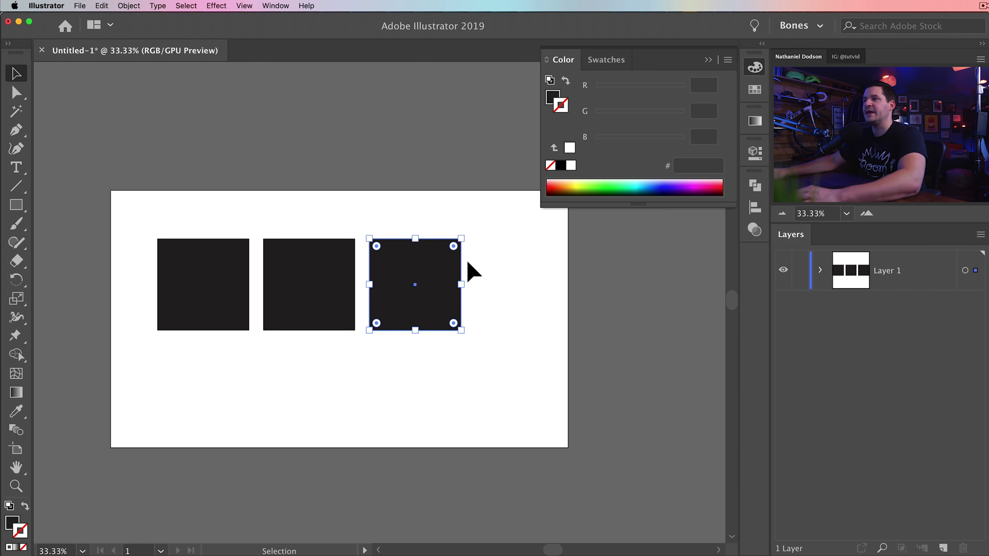
drag(439, 292, 427, 318)
click(353, 390)
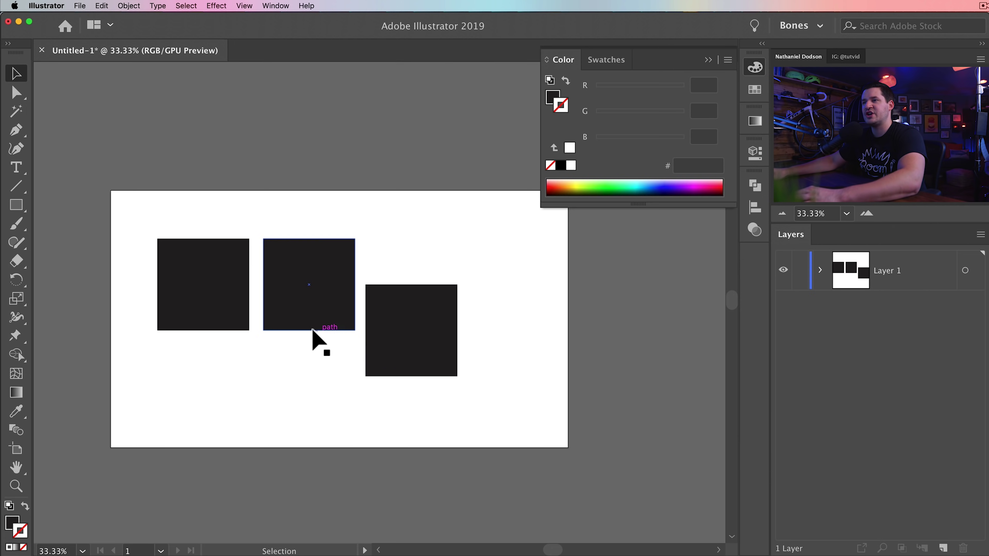
drag(397, 342, 414, 334)
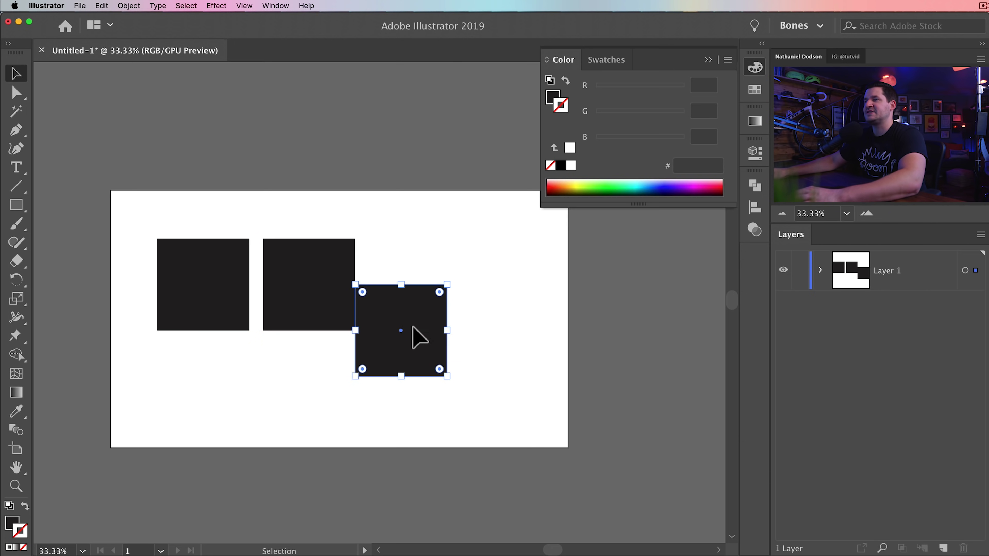
click(294, 393)
drag(214, 291, 232, 384)
click(310, 385)
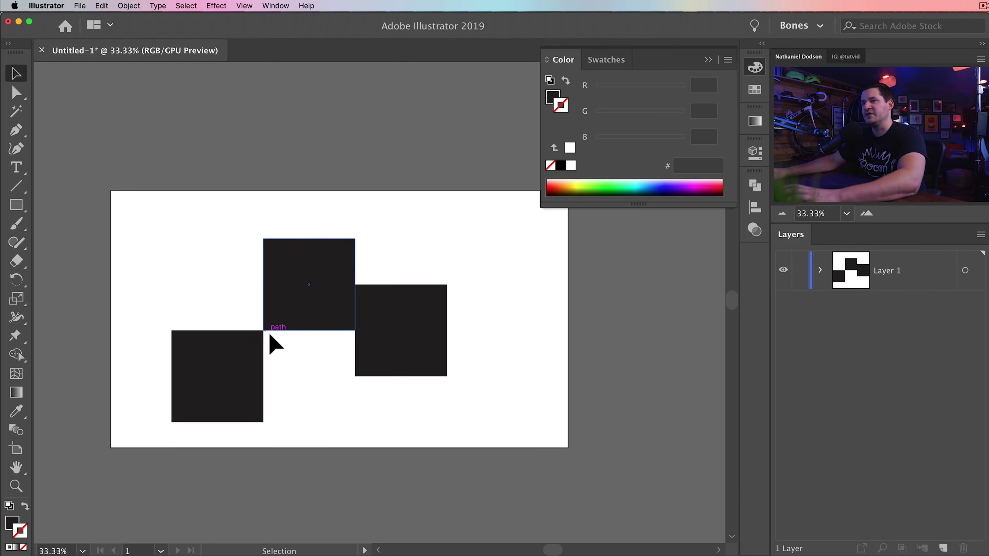
Step: Select all three squares and delete them, leaving the artboard empty
click(244, 6)
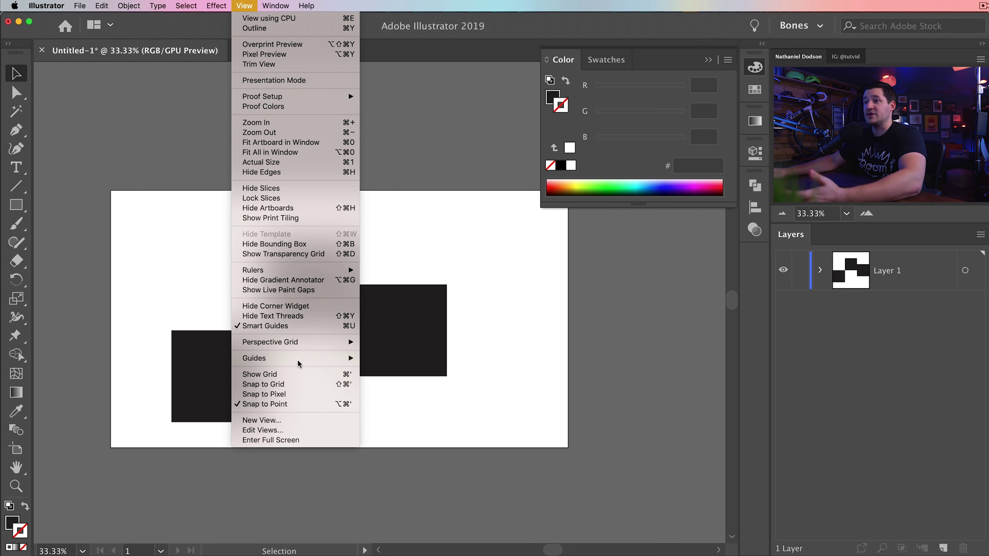
click(529, 325)
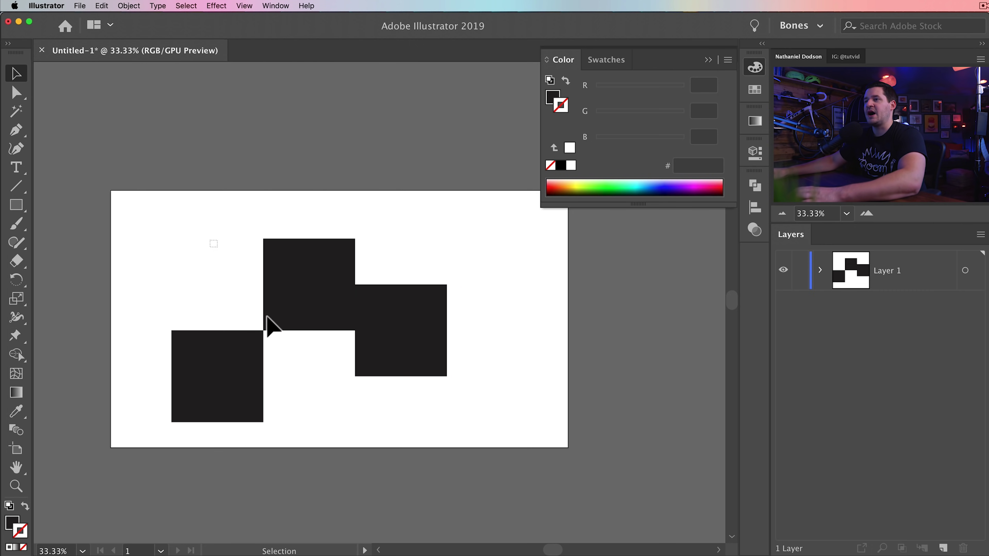
drag(267, 326, 458, 404)
drag(349, 298, 354, 281)
key(Delete)
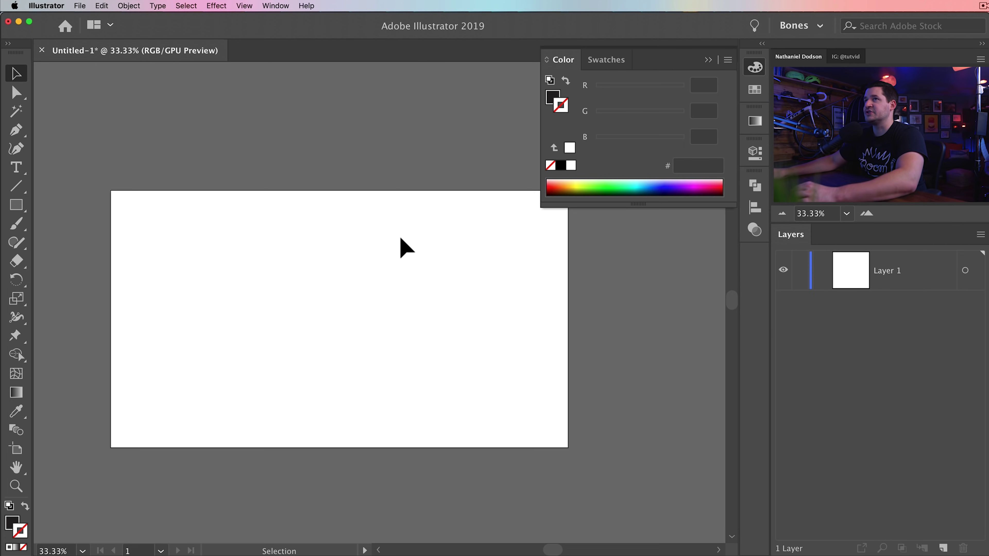
click(245, 6)
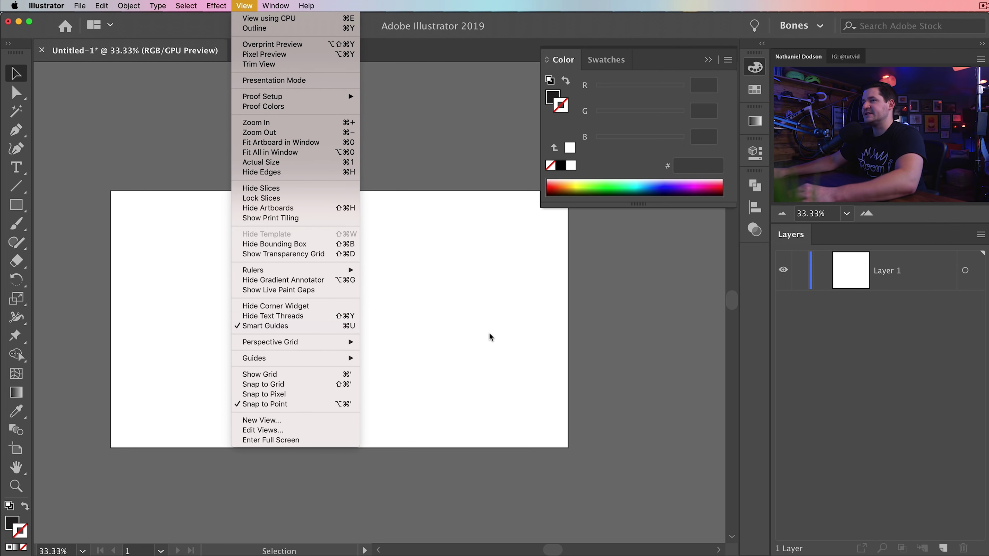
click(492, 342)
Step: Reset to default colours and draw a circle near the artboard centre with the Ellipse tool
key(d)
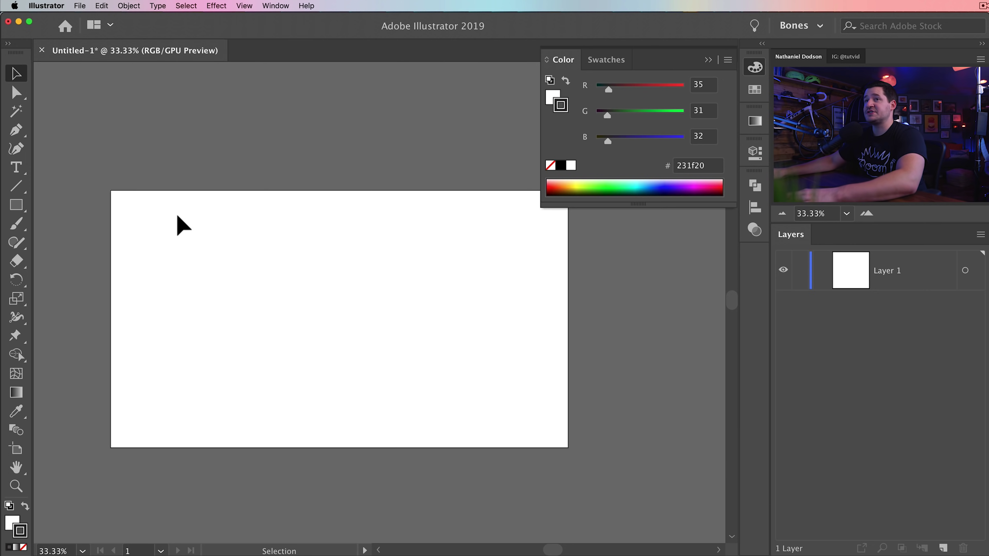
click(18, 205)
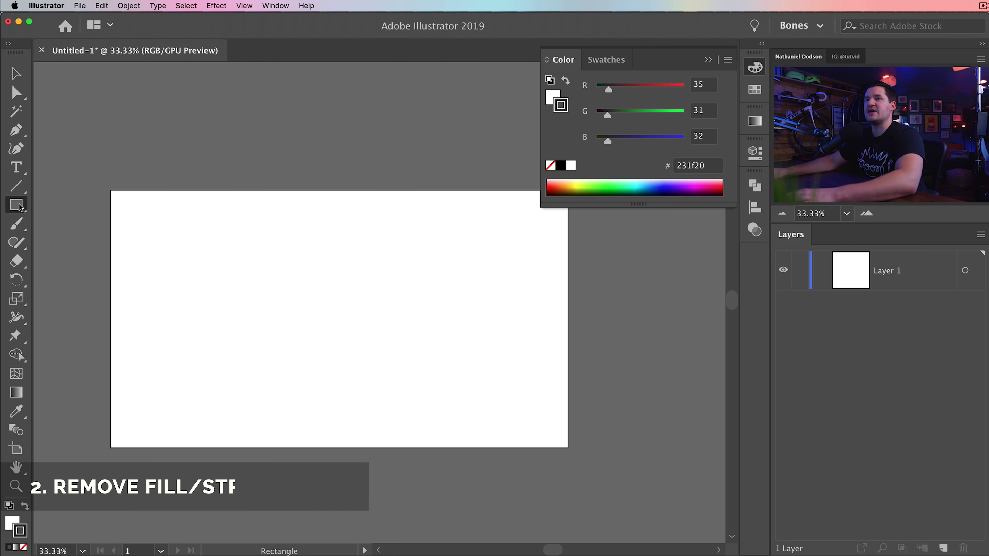
click(28, 206)
click(89, 243)
drag(256, 241, 382, 347)
key(v)
drag(346, 301, 382, 322)
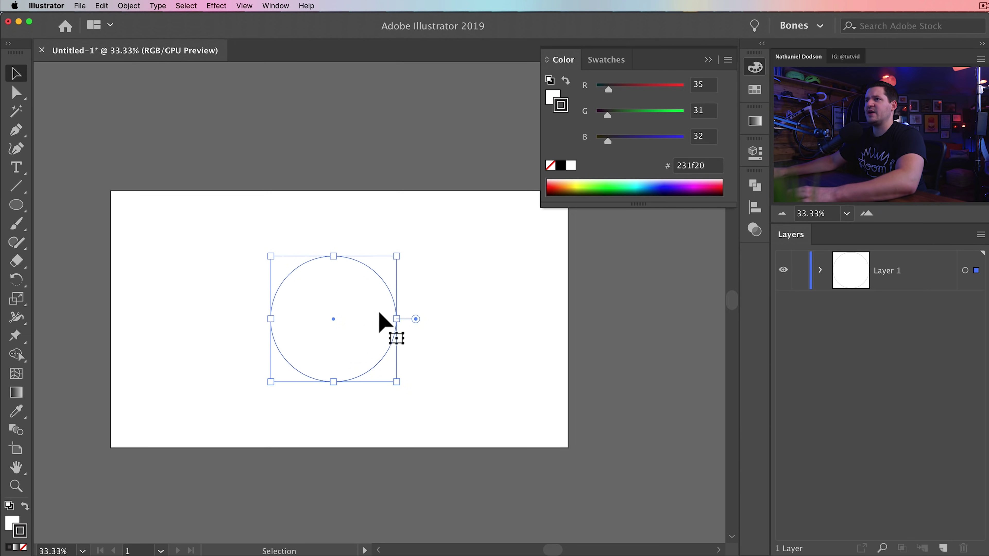
Step: Give the circle a green stroke and magenta fill, clear the fill, then swap so it fills green (23dd20)
key(super+shift+a)
click(368, 315)
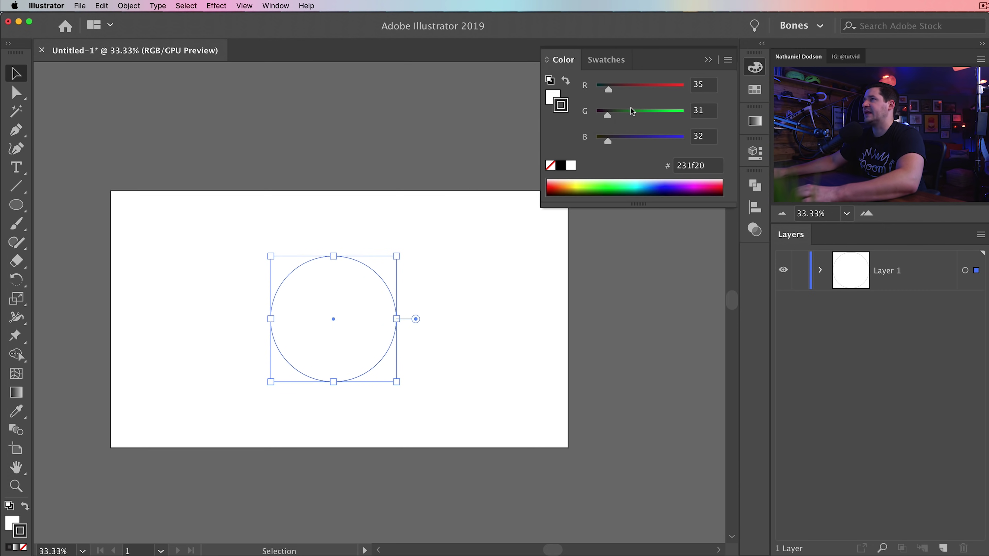
drag(607, 111, 674, 115)
click(552, 94)
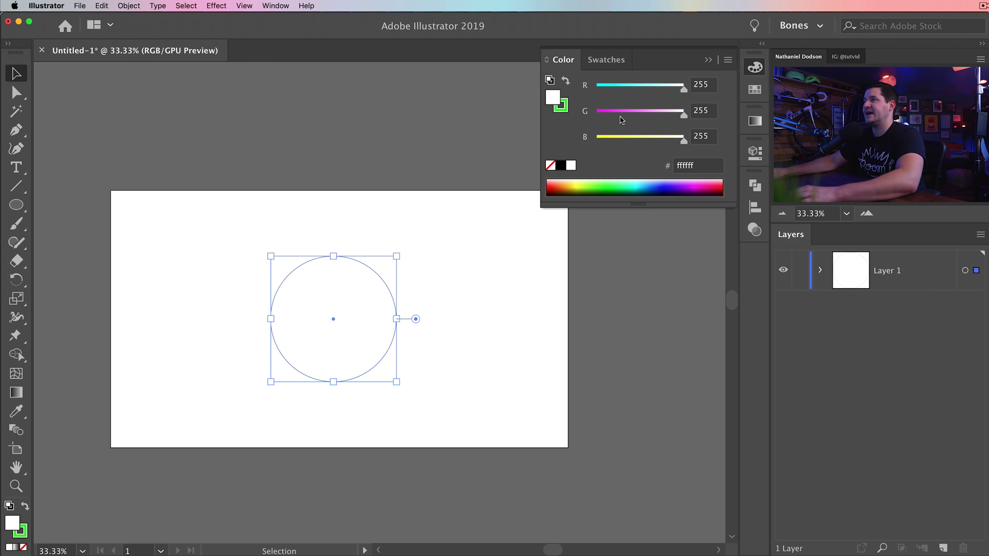
drag(622, 120, 628, 116)
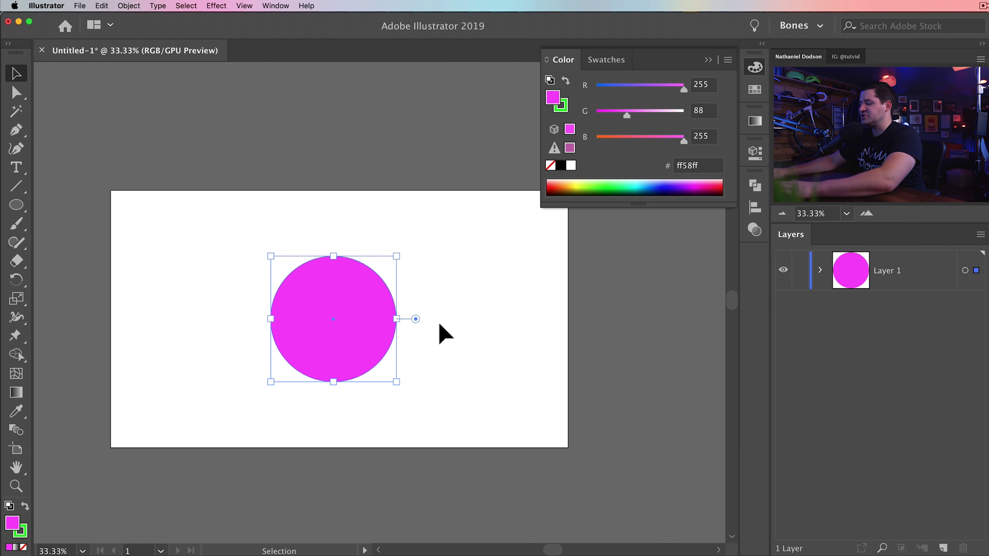
key(slash)
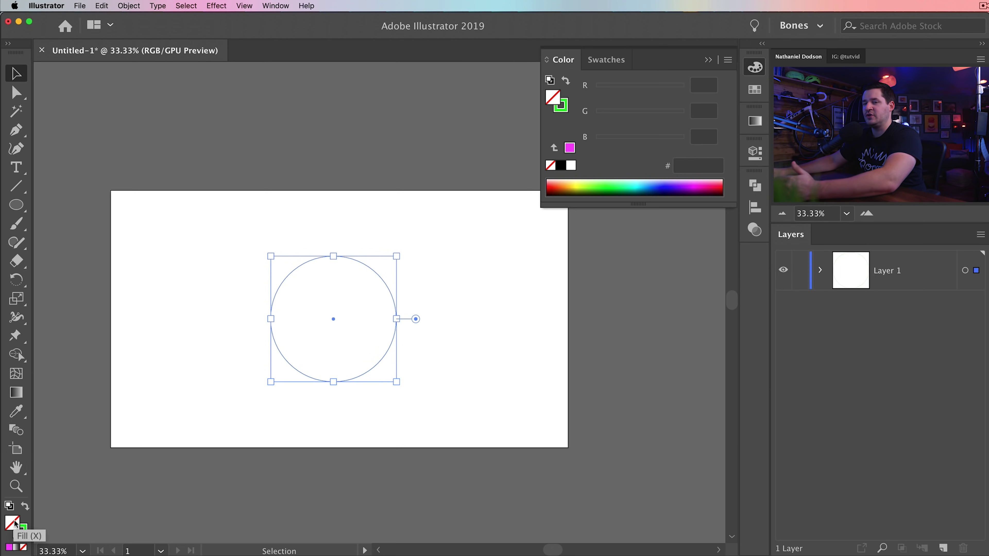
click(26, 506)
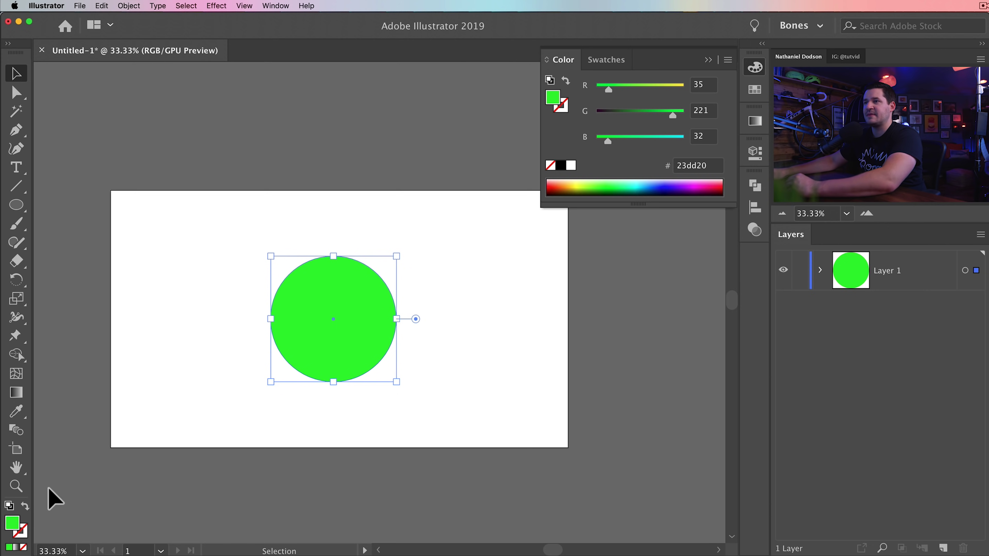
Step: Set the circle's stroke to a deep green, then remove the stroke entirely
click(23, 530)
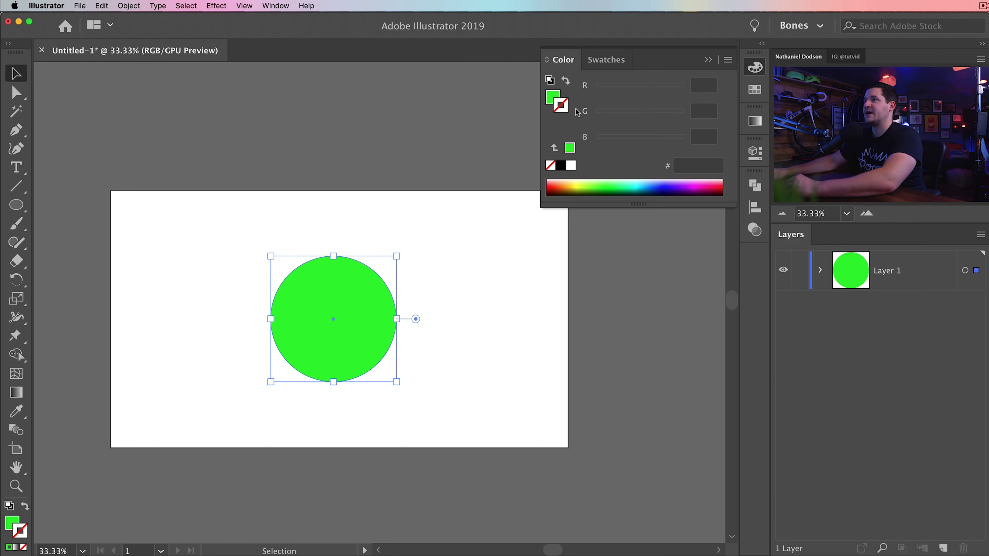
click(571, 150)
drag(637, 117, 628, 117)
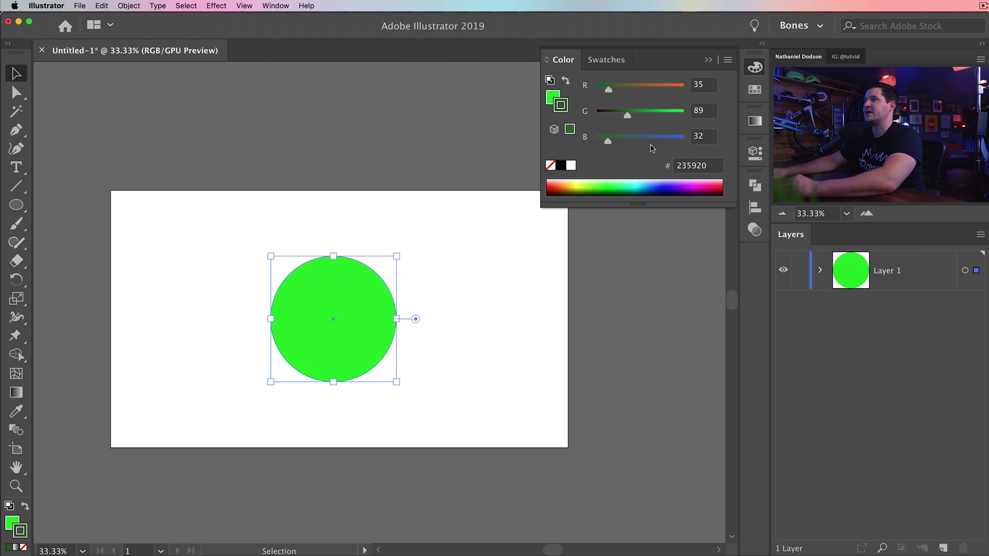
click(520, 334)
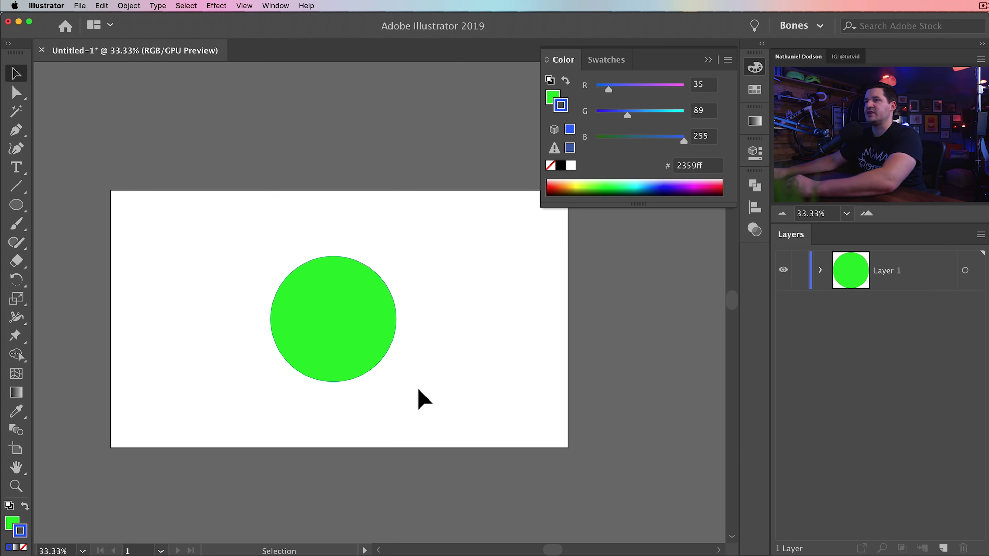
click(349, 332)
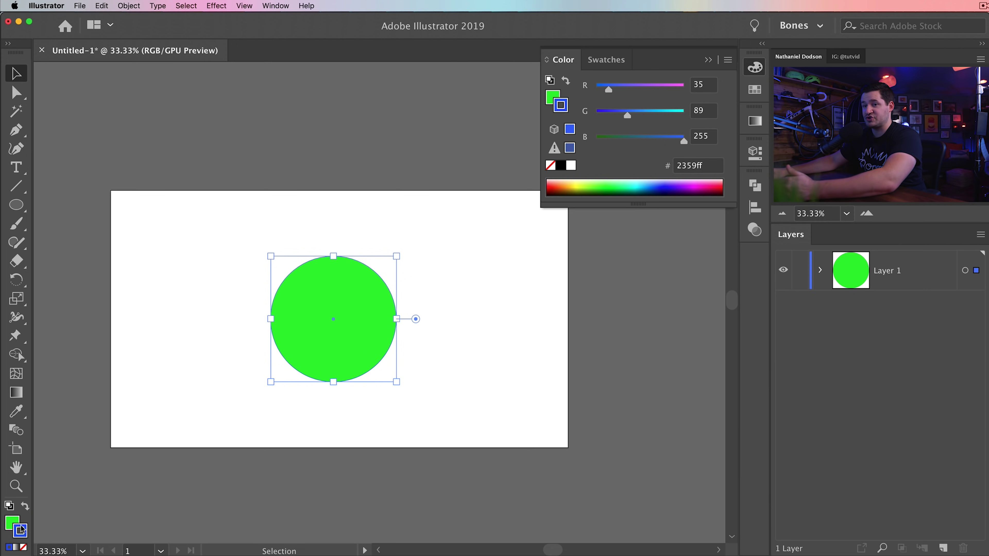
key(slash)
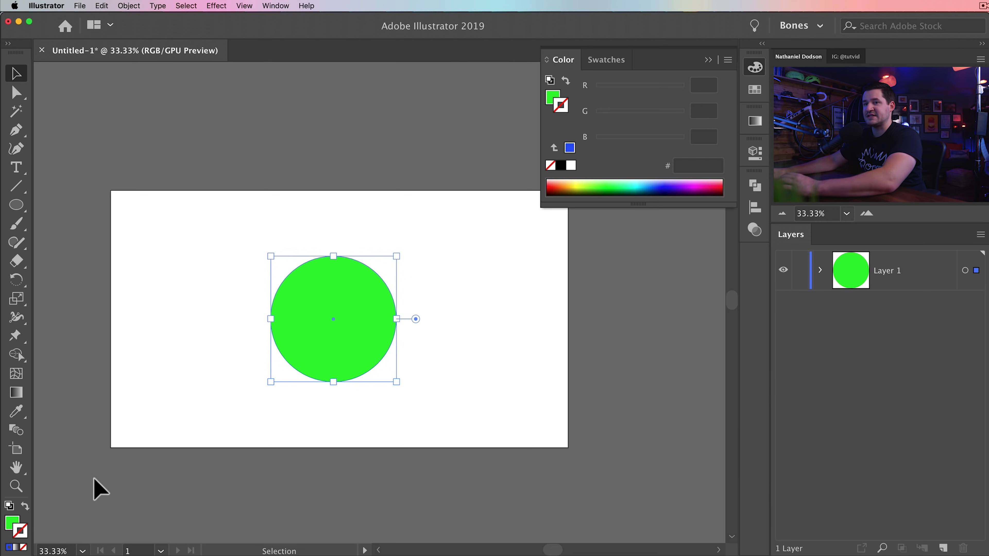
Step: Alt-drag an overlapping copy of the green circle, then delete the circles
drag(328, 286, 239, 262)
drag(281, 292, 328, 279)
click(421, 372)
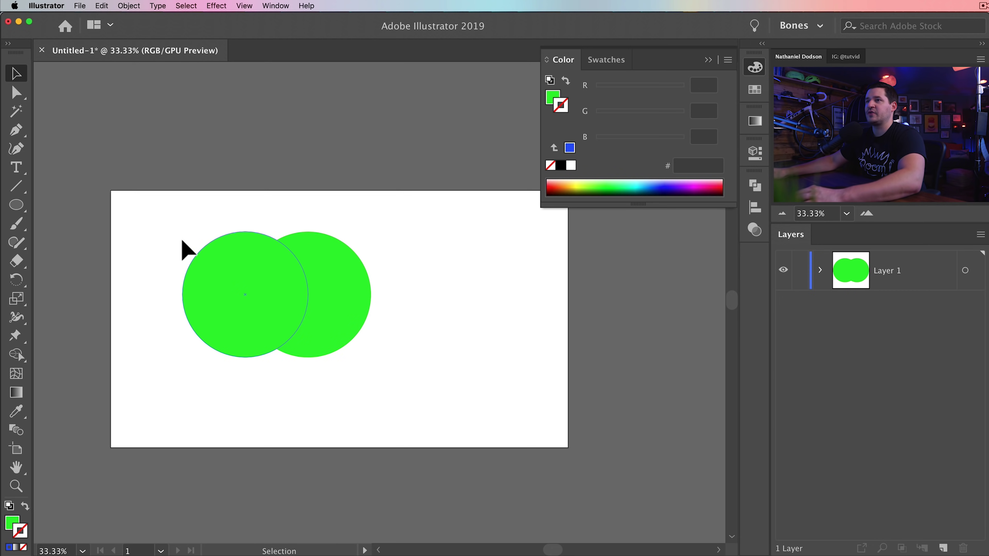
click(304, 282)
key(Delete)
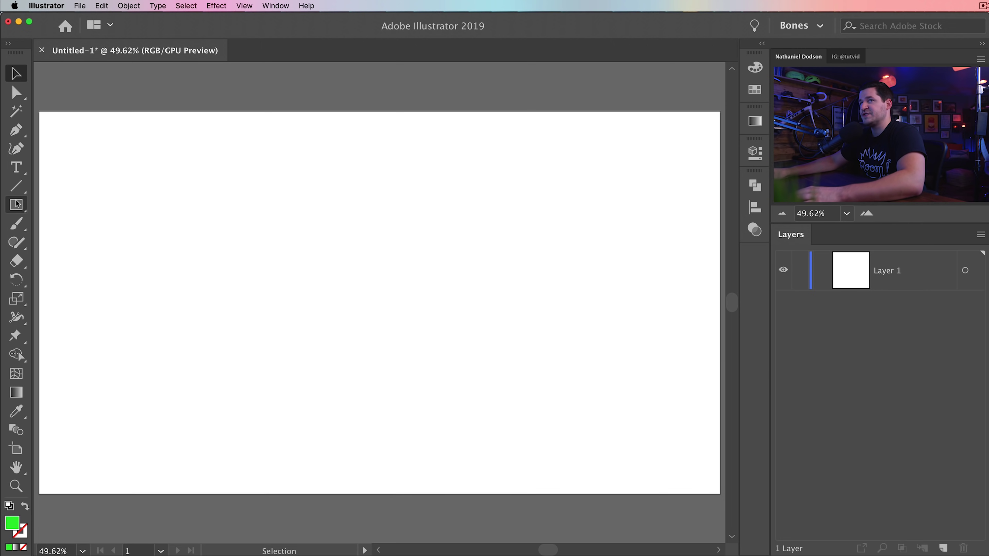
Step: Draw a wide green rectangle near the top of the artboard
drag(18, 204, 98, 203)
mouse_move(236, 237)
mouse_down()
mouse_move(265, 263)
mouse_move(494, 289)
mouse_move(514, 283)
mouse_move(414, 255)
mouse_up()
key(v)
Step: Drag the live corner widgets to round the rectangle into a pill, reduce to about 51 px, then square them again
click(17, 92)
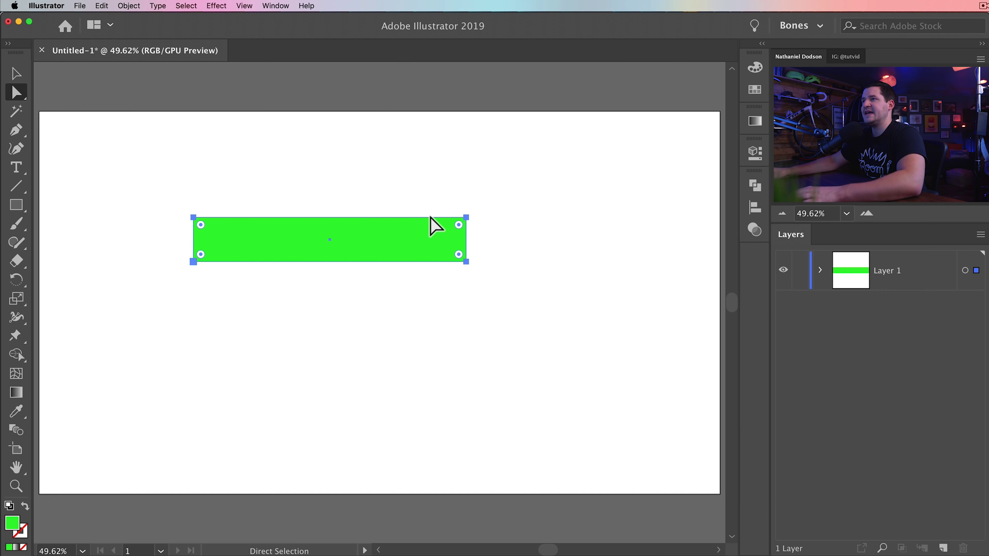
drag(459, 255, 417, 240)
click(428, 375)
click(339, 249)
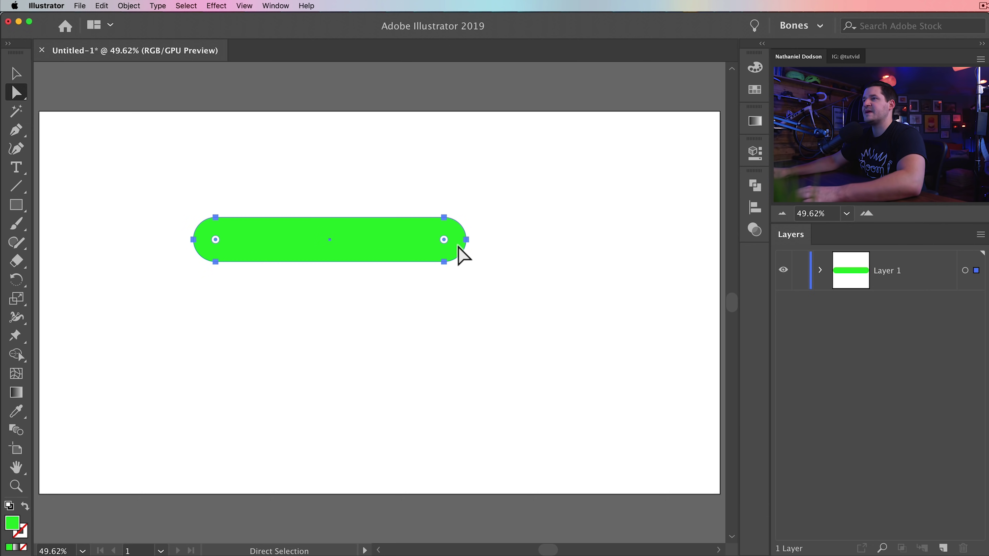
drag(445, 241, 510, 292)
click(466, 312)
click(419, 236)
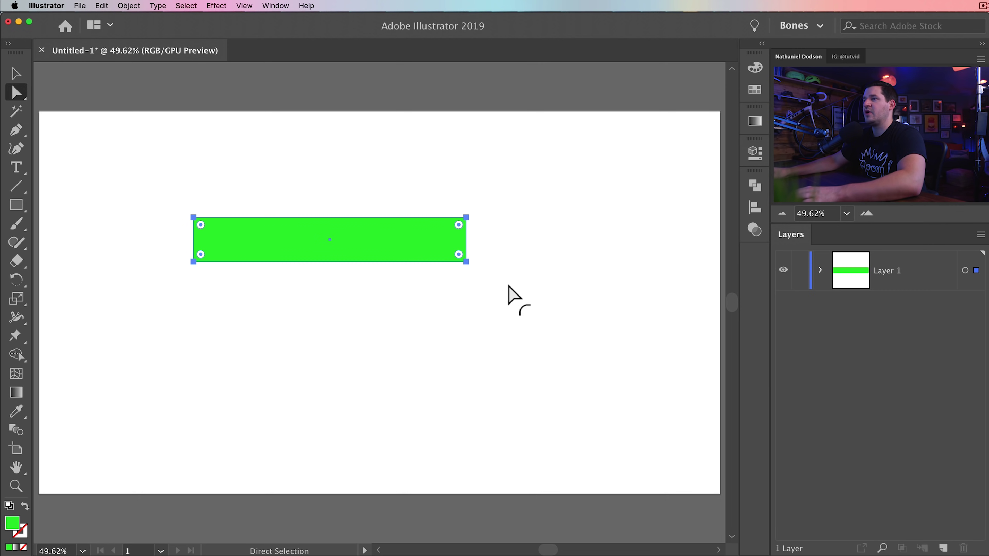
click(308, 280)
click(371, 255)
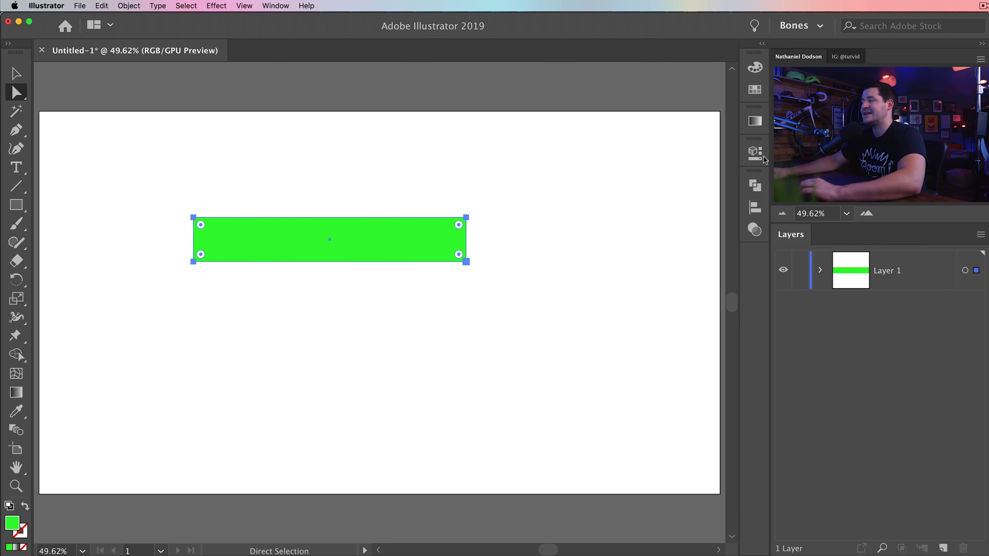
Step: Unlink the rectangle's four corner radius values in the Properties panel's Transform options, all staying 0 px
click(756, 153)
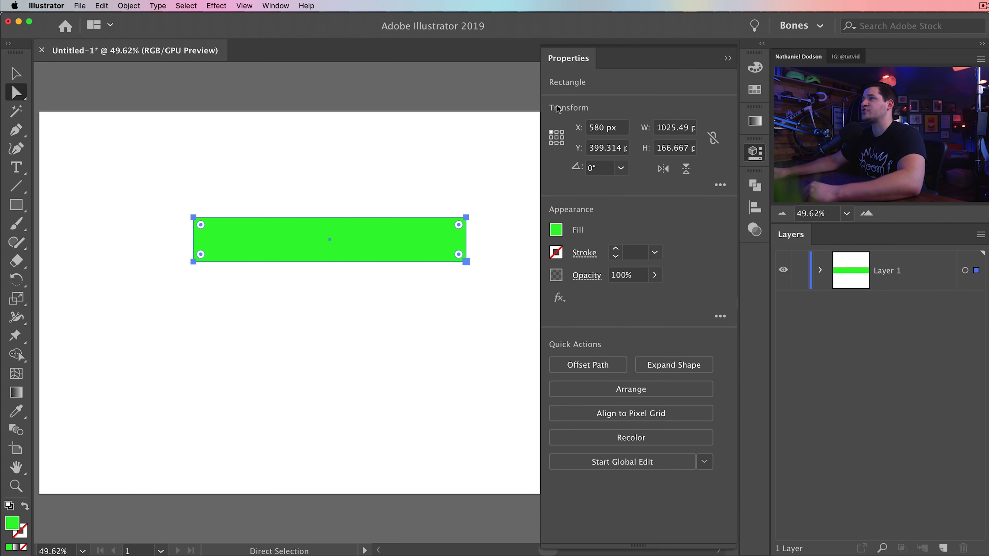
click(721, 186)
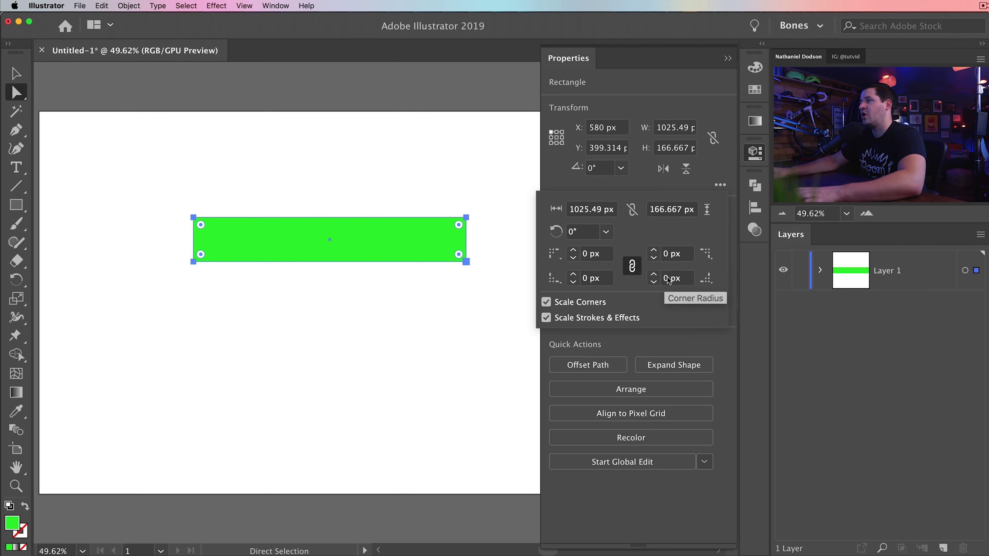
click(632, 266)
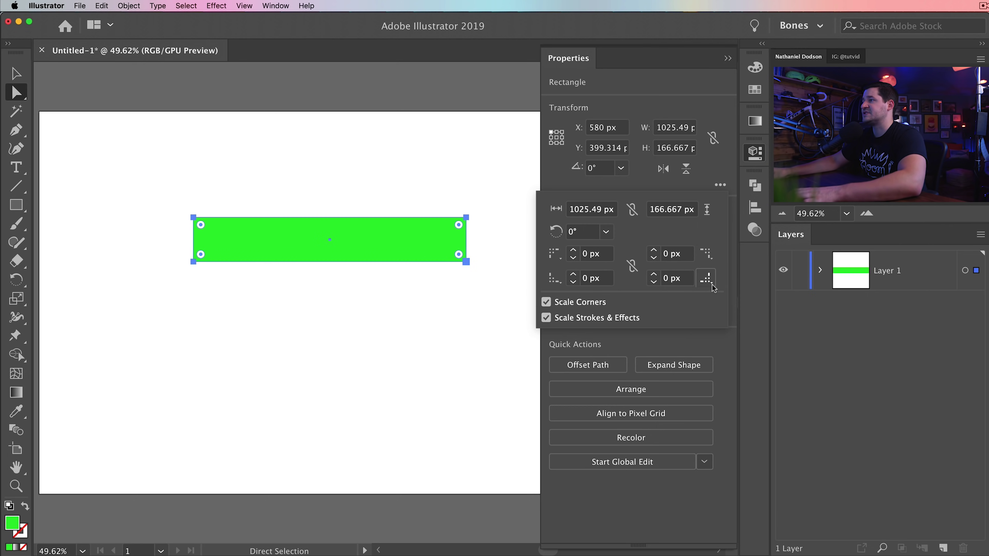
click(706, 279)
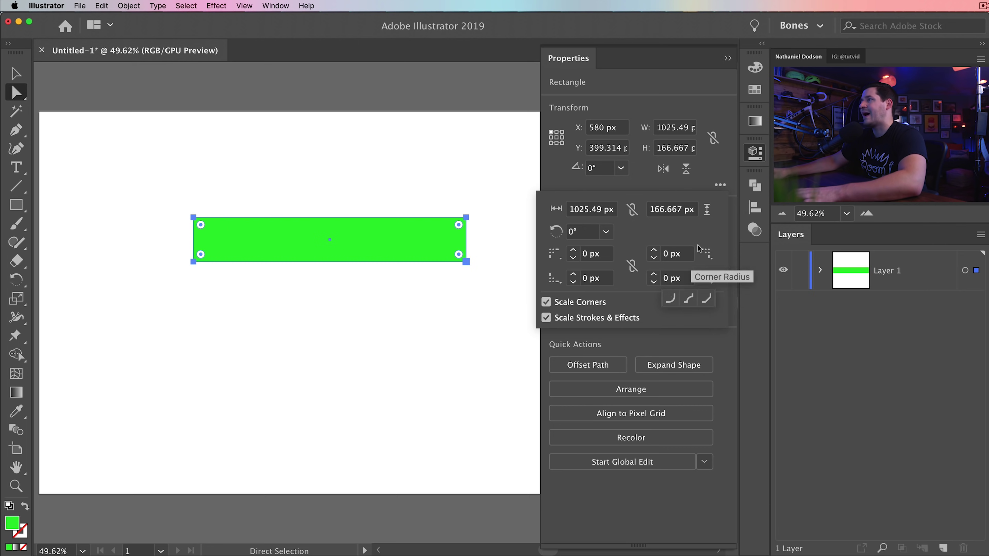
click(757, 156)
Step: Round only the rectangle's bottom-right corner to a 166.67 px radius
click(756, 155)
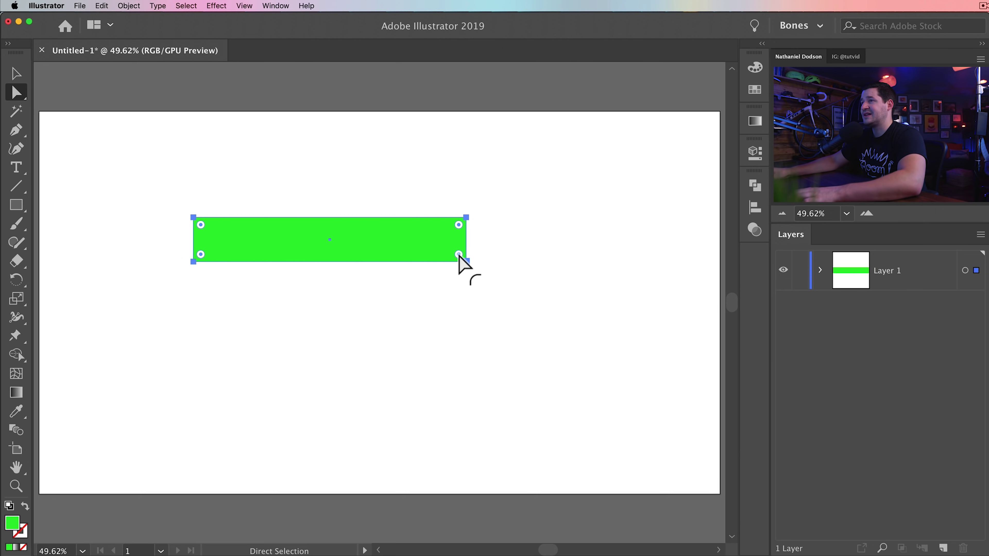
drag(459, 255, 428, 243)
click(448, 314)
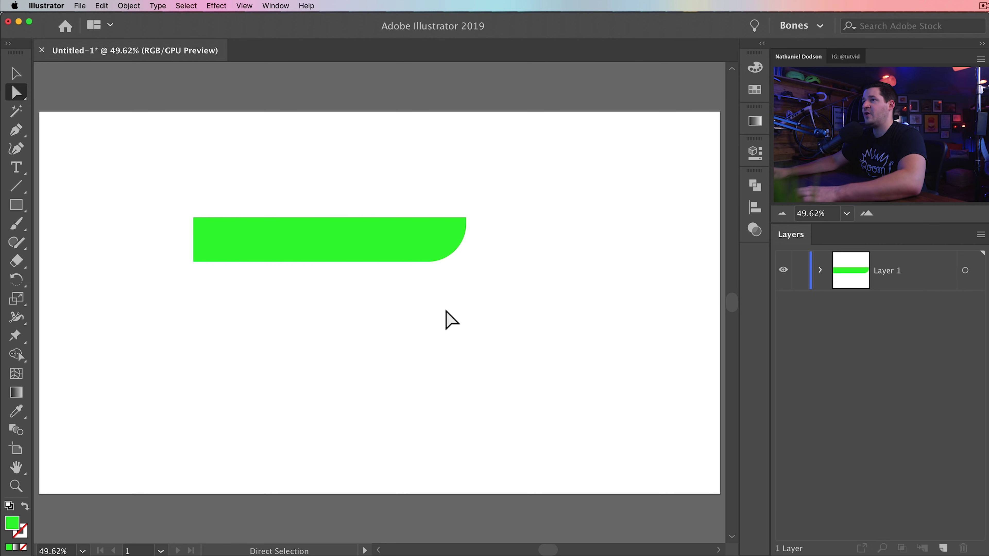
drag(448, 318, 490, 307)
key(v)
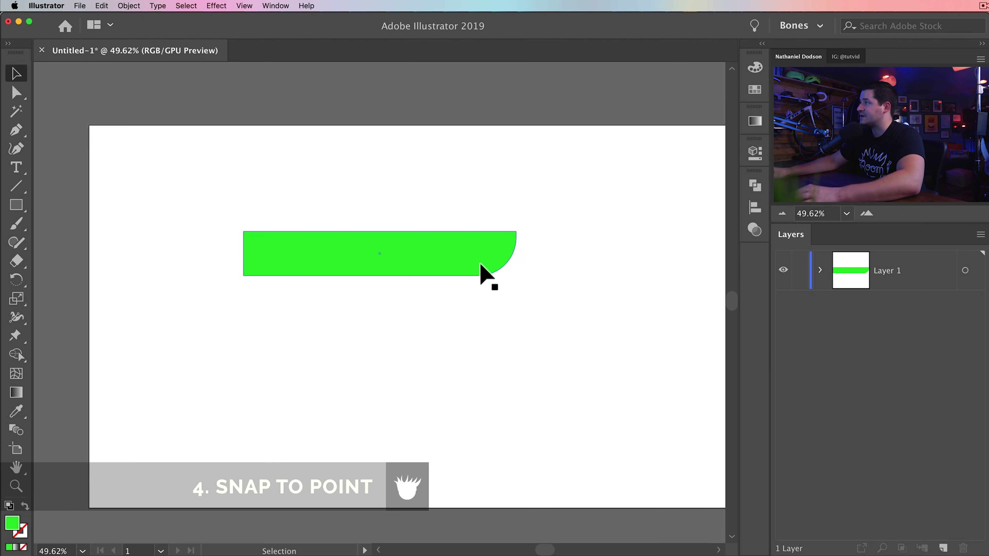
Step: Confirm Snap to Point is on and Alt-drag a copy of the green shape down and left
click(244, 5)
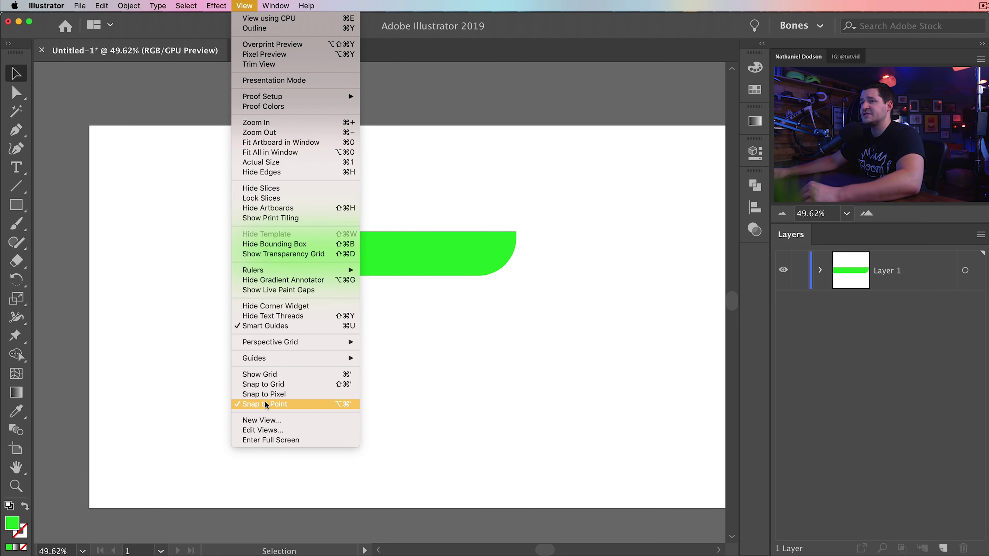
click(453, 292)
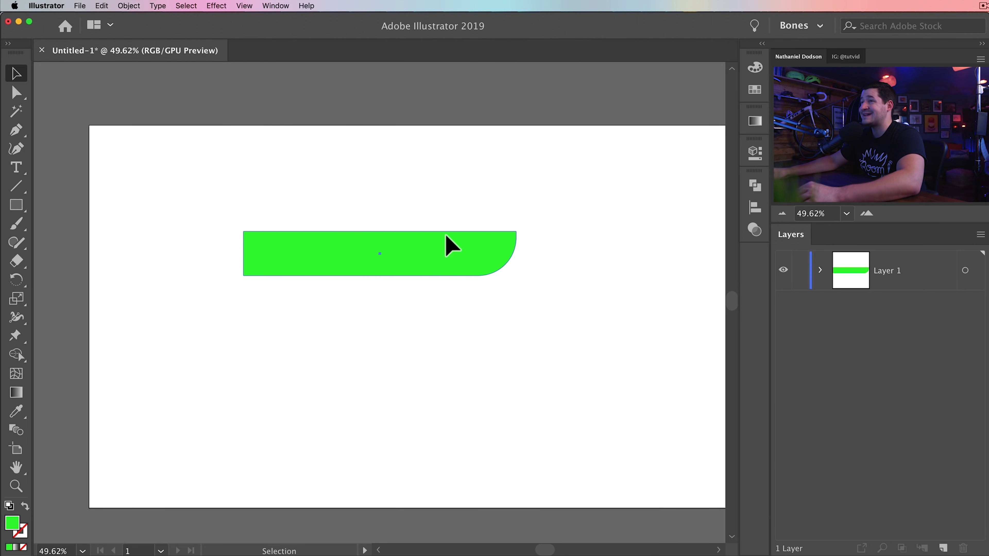
click(442, 254)
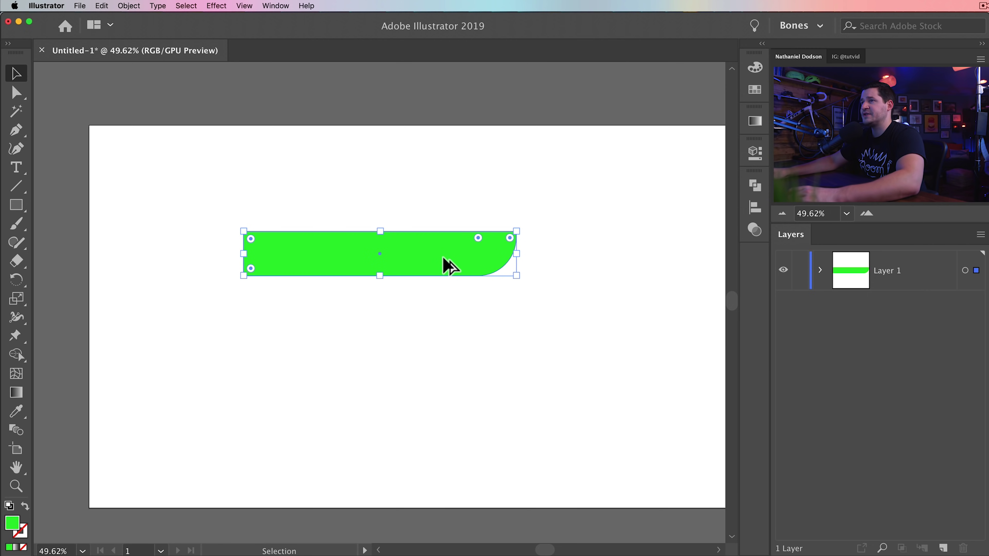
drag(444, 259, 413, 326)
click(629, 403)
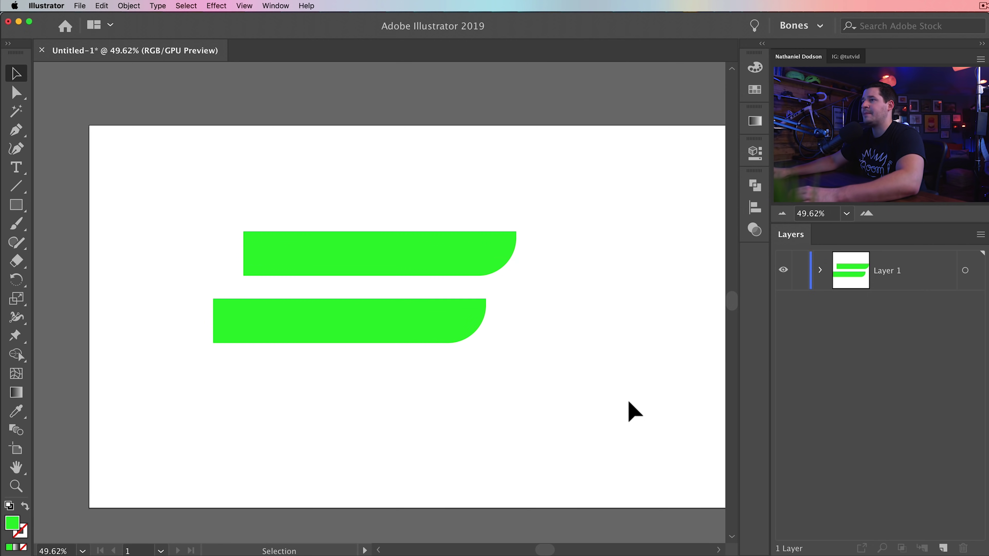
click(425, 315)
Step: Zoom in on the corner and reposition the lower copy beneath the original with a small gap
key(a)
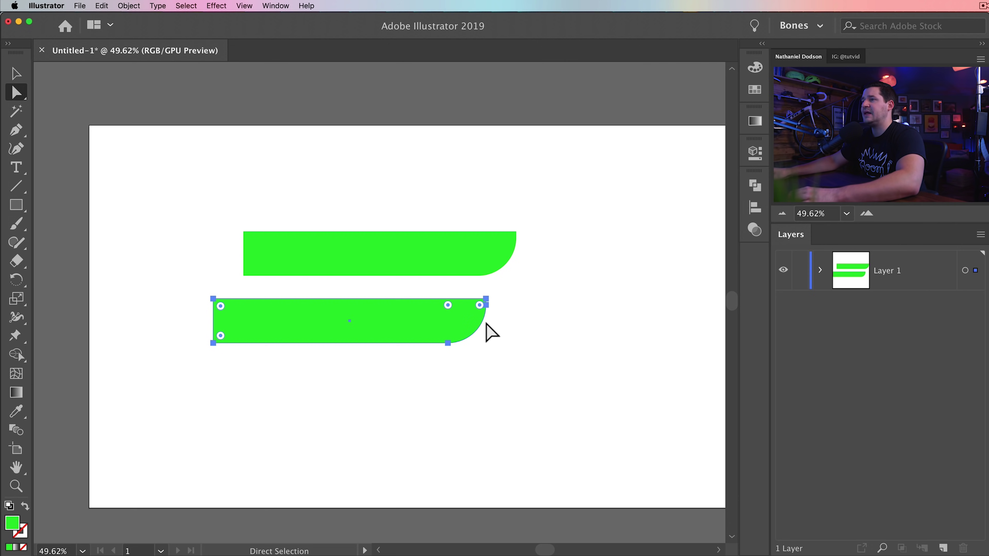
click(499, 313)
click(488, 311)
click(489, 311)
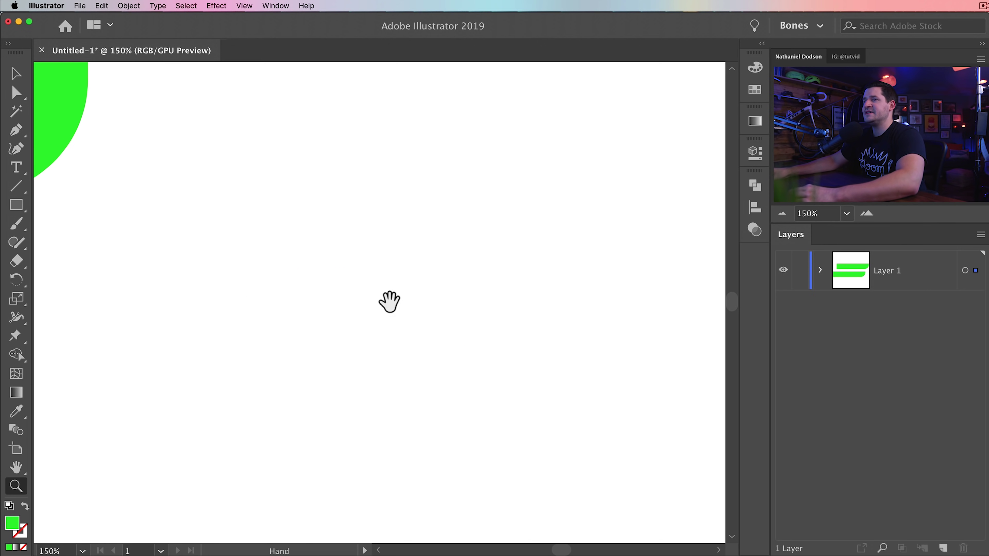
scroll(533, 305, left, 10)
scroll(532, 305, up, 8)
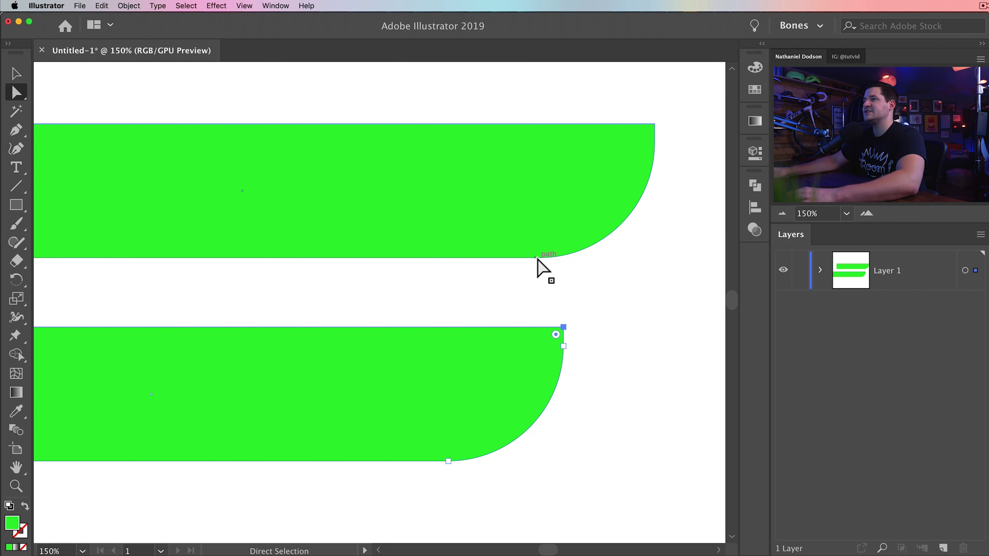
click(544, 260)
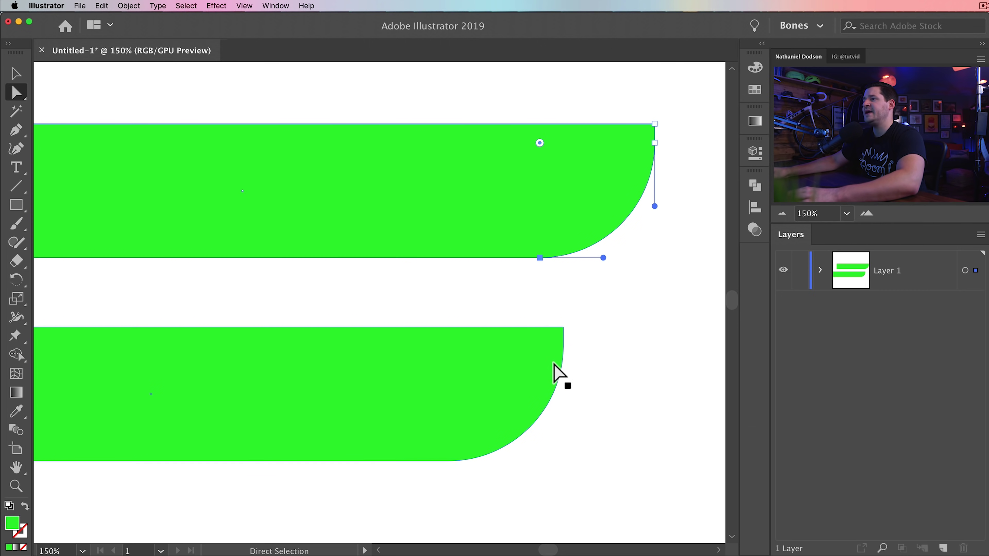
click(517, 352)
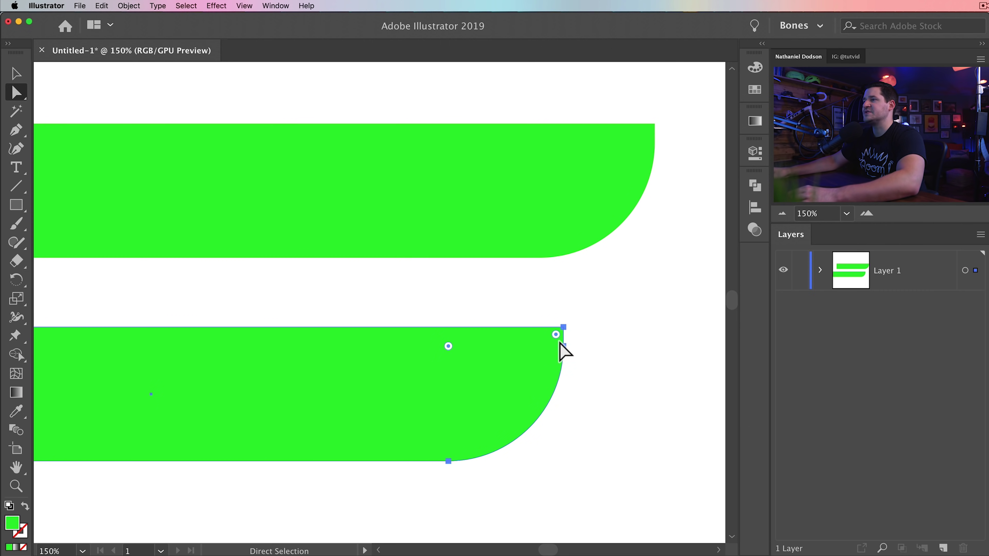
key(v)
drag(471, 374, 437, 293)
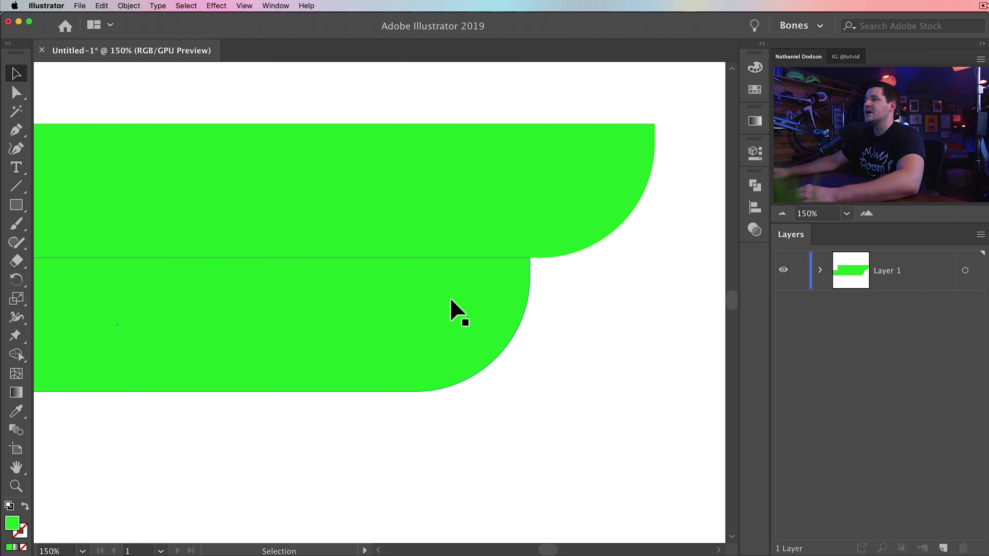
drag(418, 306, 465, 359)
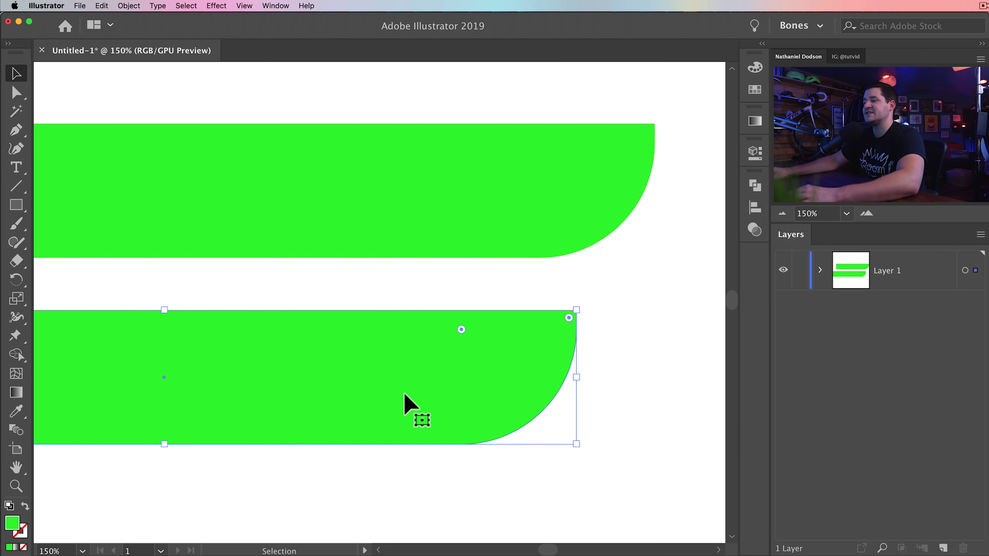
Step: Snap the lower shape's top-right anchor flush under the upper shape
key(super+minus)
scroll(453, 316, up, 2)
scroll(454, 315, right, 2)
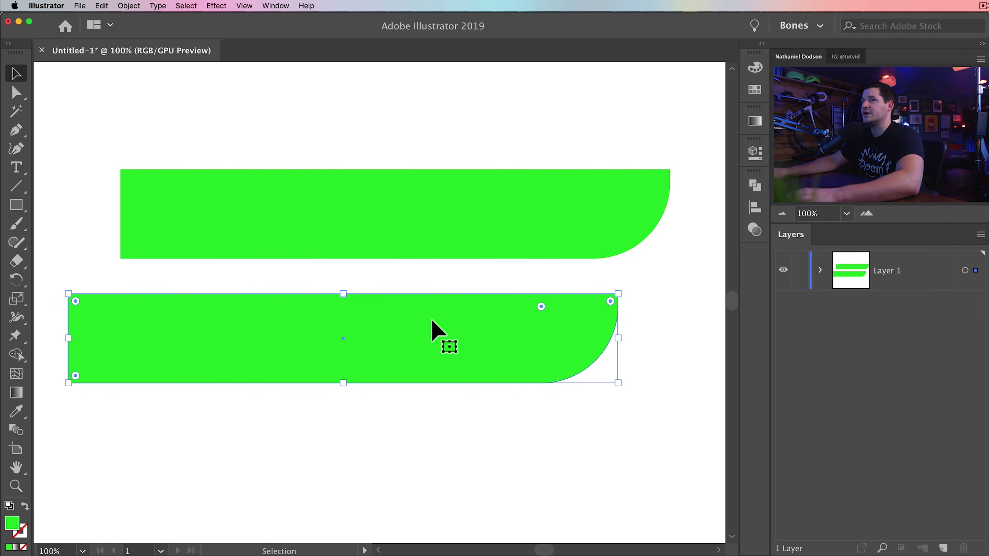
click(16, 94)
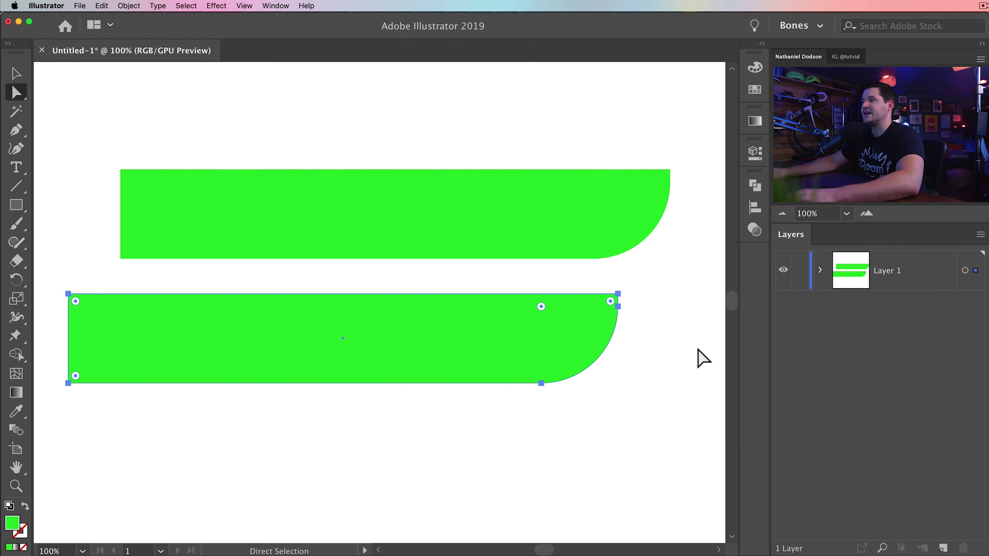
drag(619, 295, 597, 268)
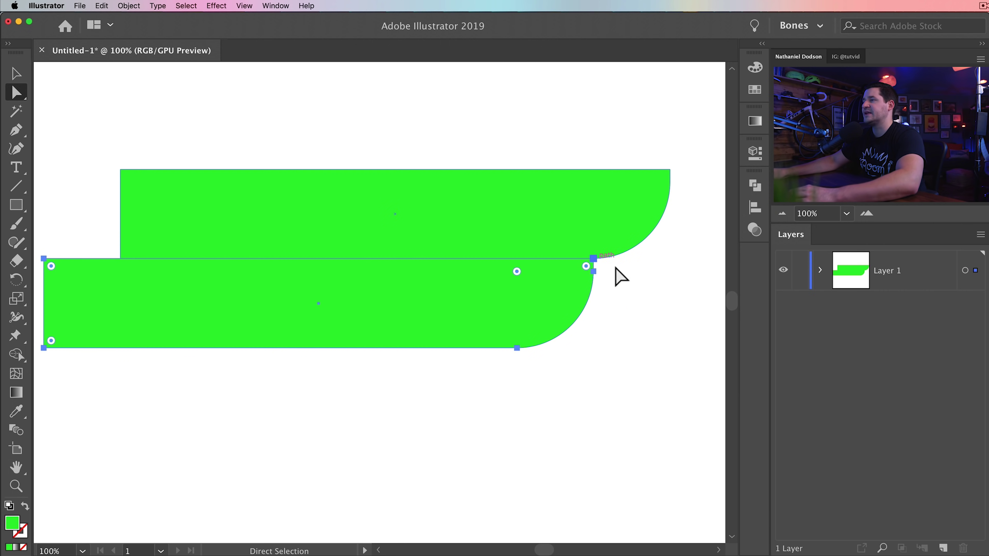
click(619, 277)
Step: Duplicate the lower strip further down and snap the copy flush under the one above
scroll(611, 413, left, 4)
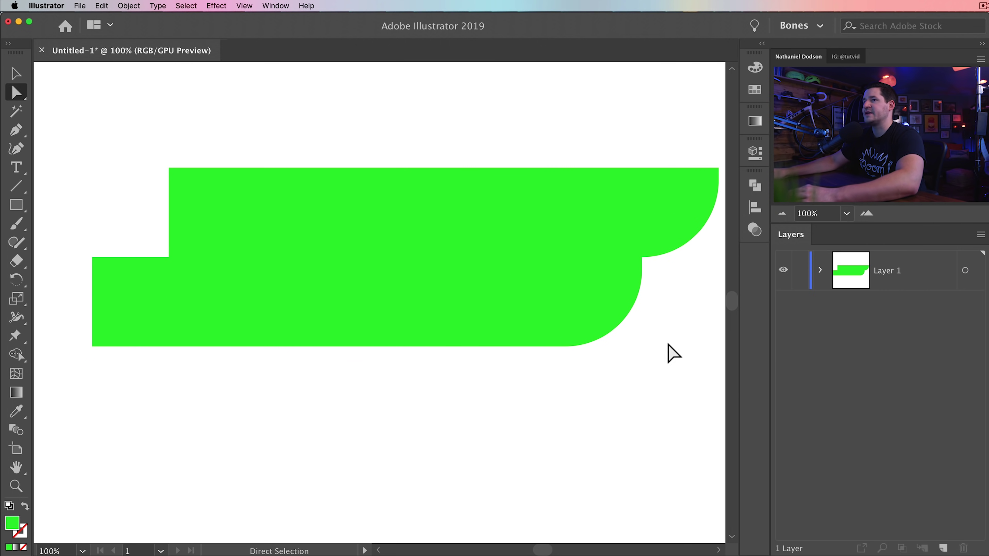
scroll(579, 472, right, 1)
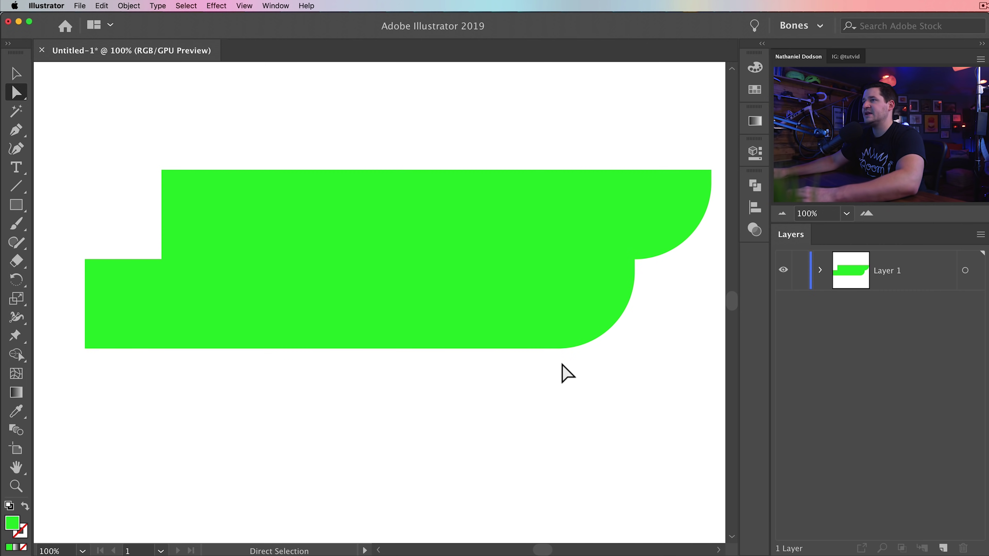
key(v)
click(501, 297)
drag(494, 289, 417, 422)
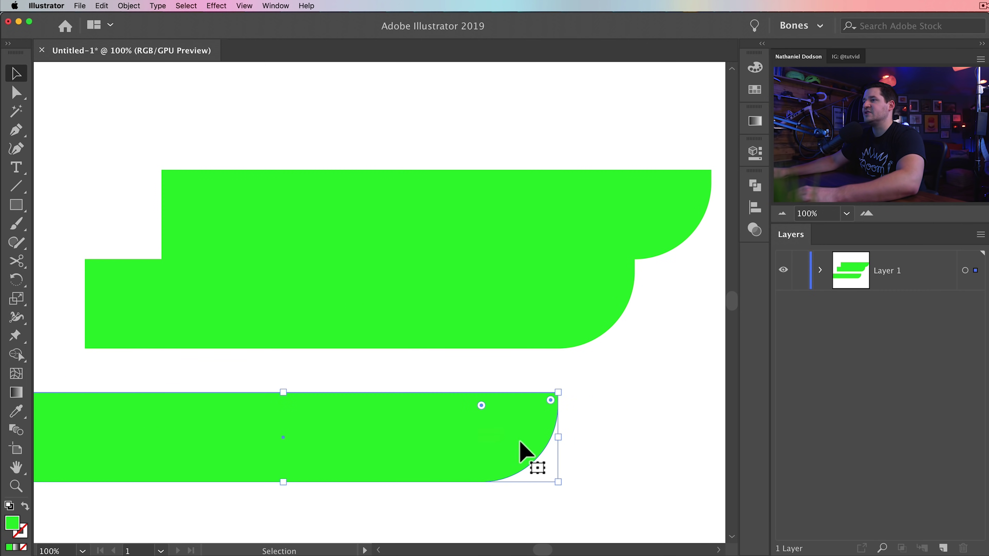
key(a)
drag(563, 383, 559, 349)
Step: Add another strip below and zoom out to 50% to view all five steps
drag(501, 416, 596, 375)
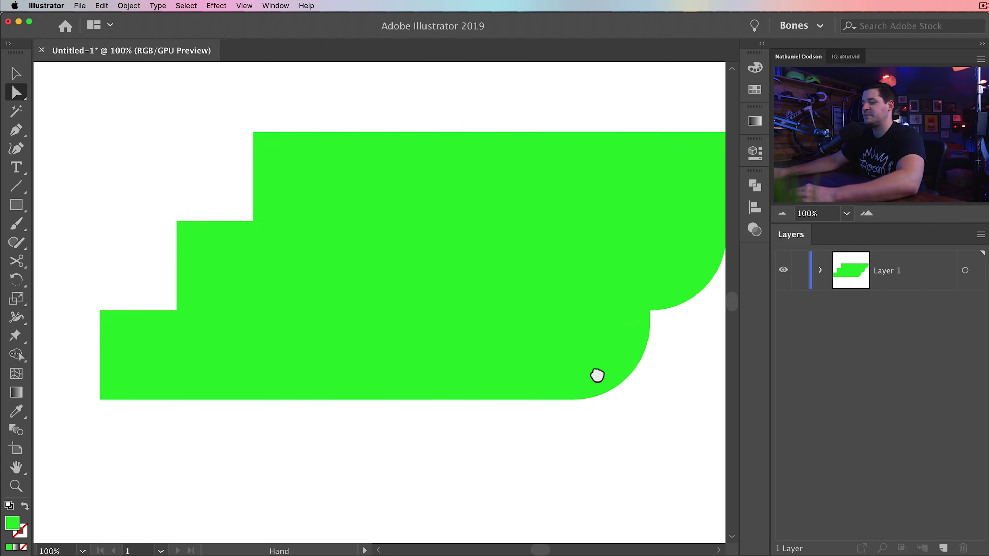
key(v)
drag(524, 349, 440, 457)
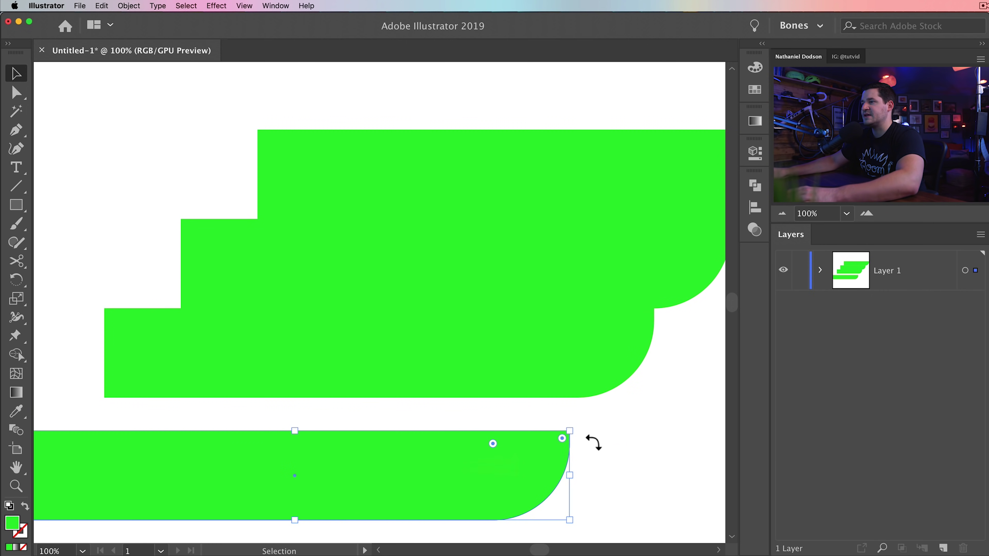
key(a)
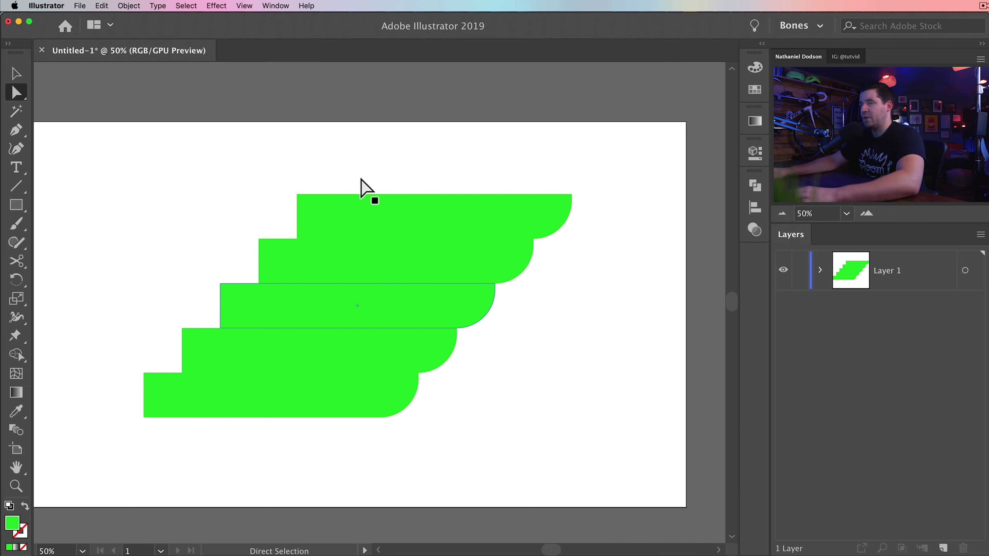
drag(316, 291, 342, 291)
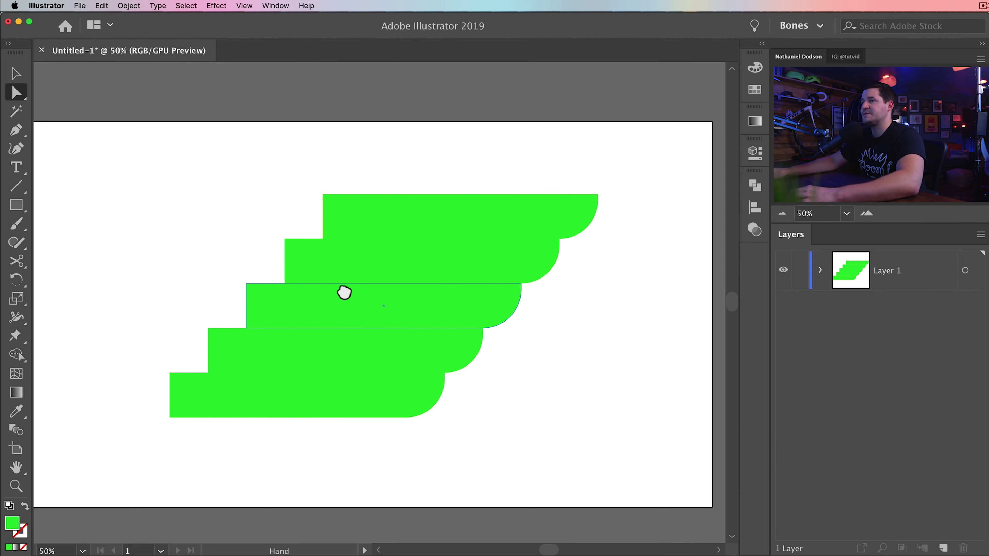
Step: Move each lower strip's top-left anchor right so the strips share one diagonal left edge
click(363, 276)
click(146, 293)
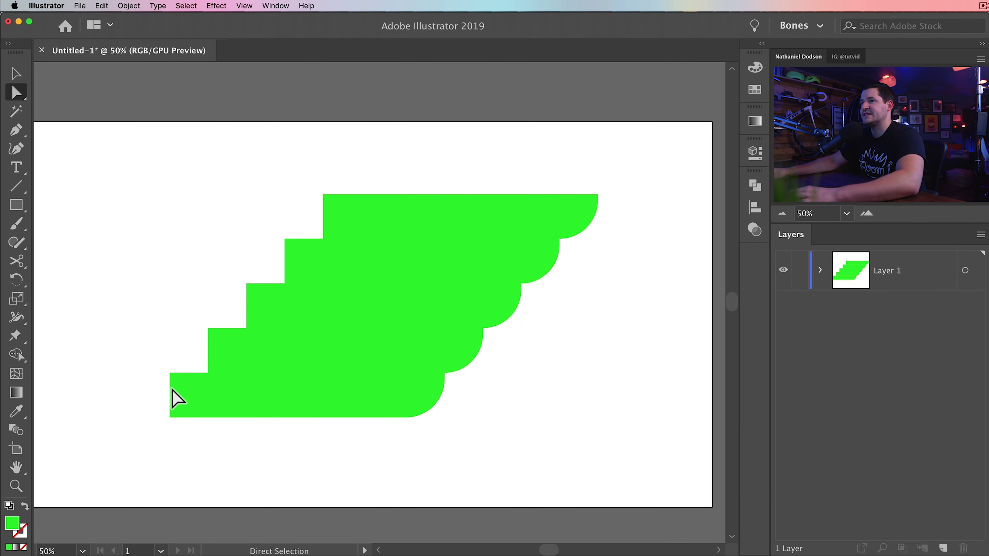
click(418, 205)
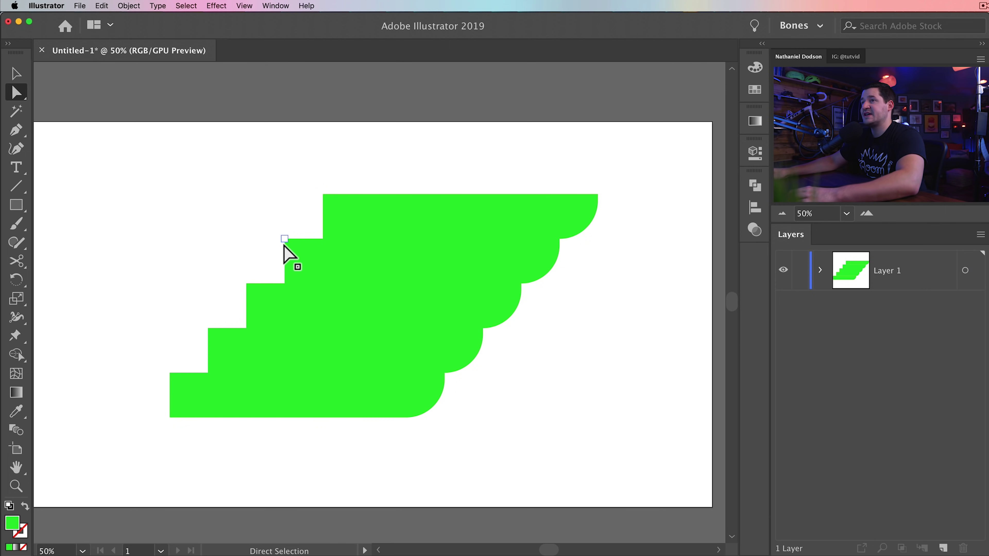
drag(284, 239, 327, 242)
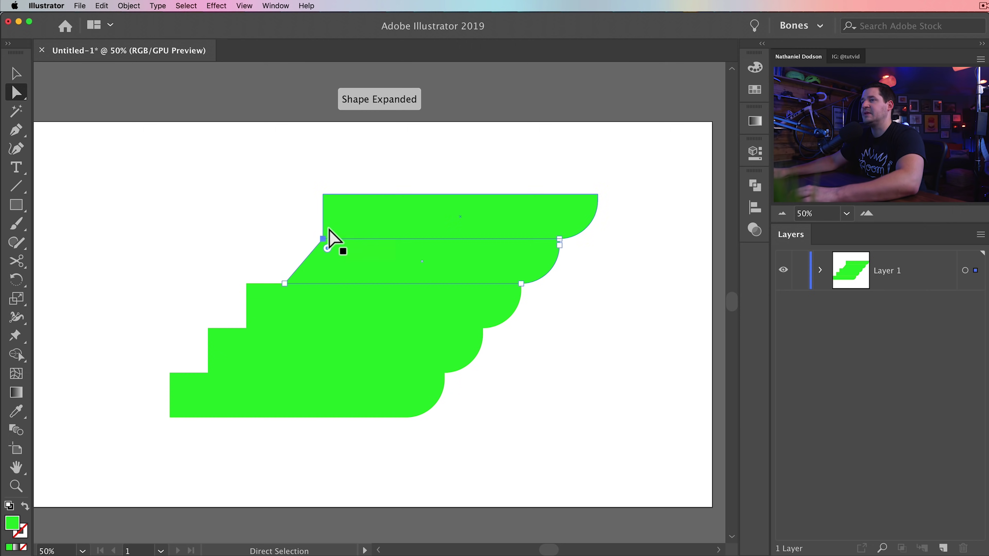
drag(246, 284, 286, 283)
click(209, 329)
drag(209, 330, 247, 329)
drag(170, 374, 208, 373)
click(195, 282)
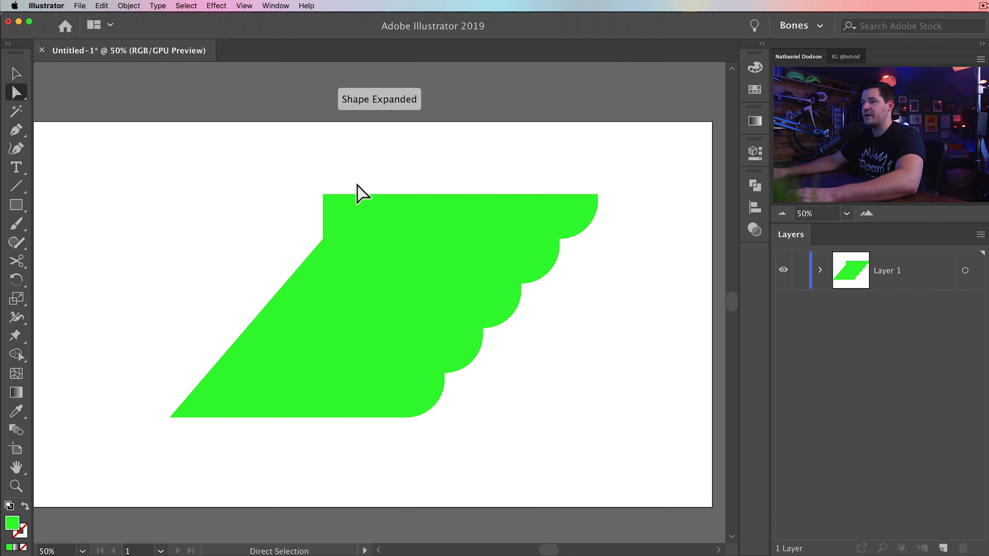
Step: Delete the top strip and move the remaining four strips up and right together
key(v)
click(387, 222)
key(Delete)
click(194, 415)
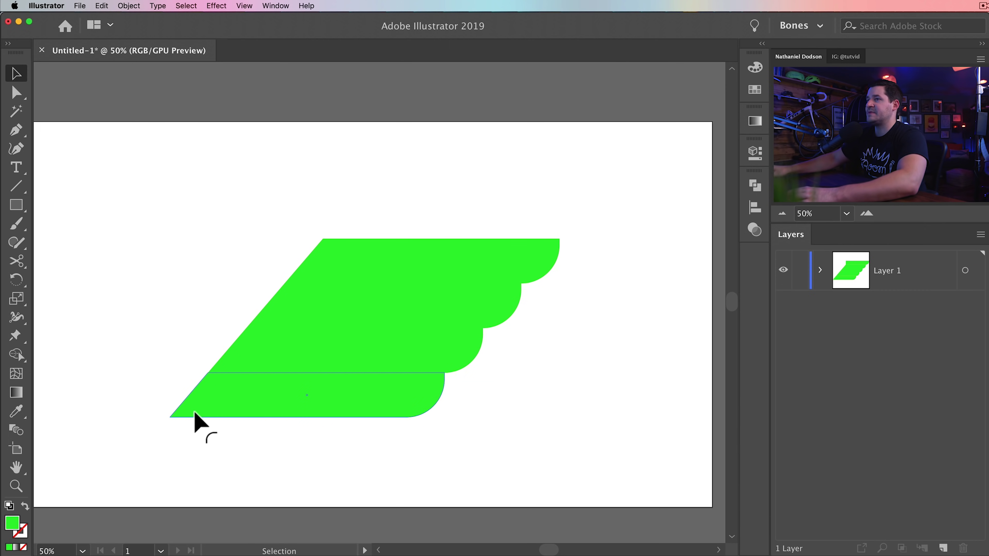
click(195, 345)
drag(158, 218, 522, 455)
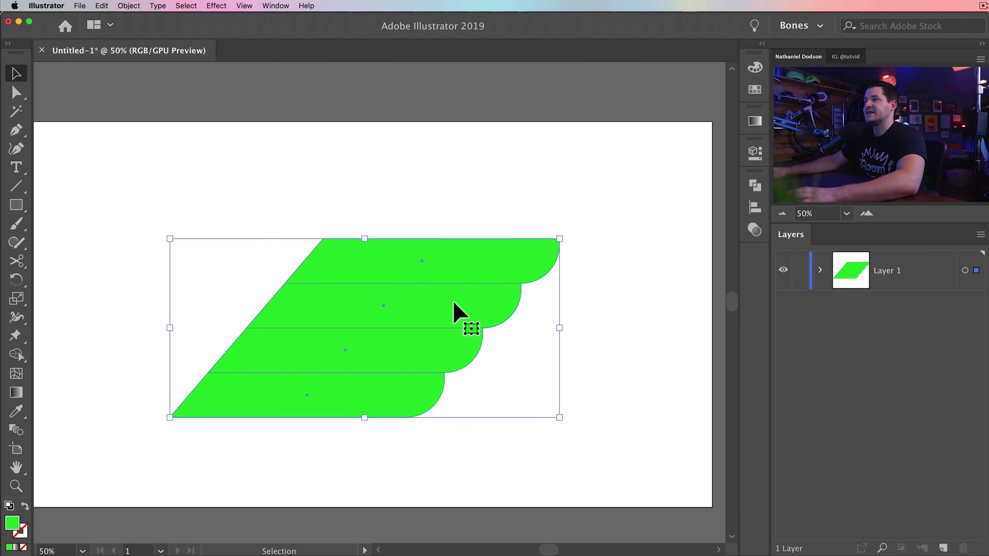
drag(458, 312, 496, 277)
click(463, 415)
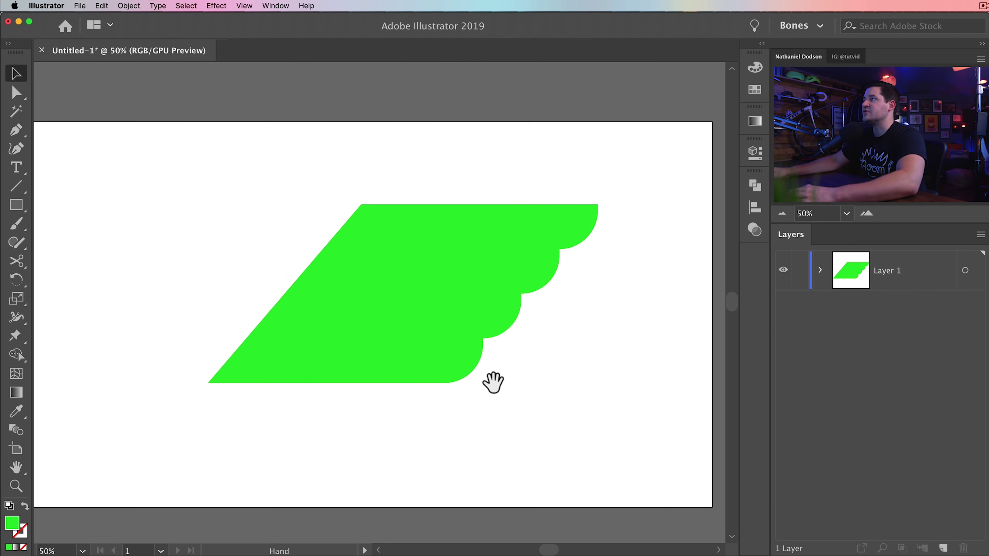
drag(493, 384, 534, 392)
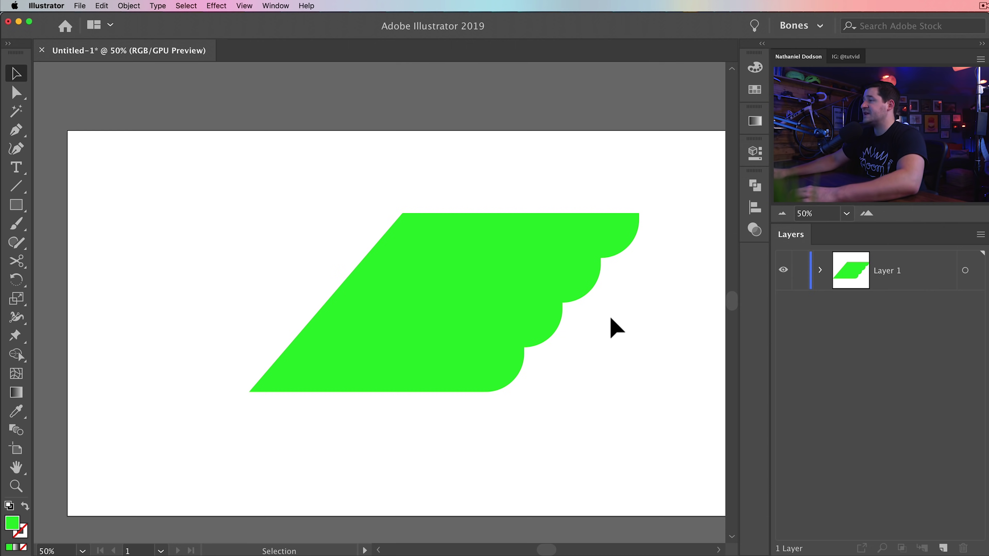
Step: Select the four green strips and nudge them slightly left and down
drag(553, 378, 532, 380)
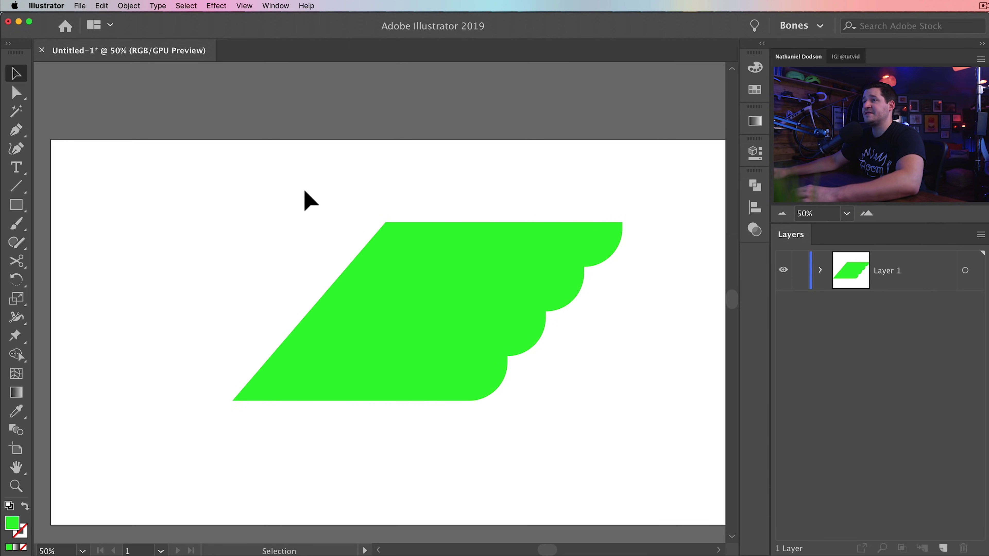
drag(295, 189, 481, 343)
drag(494, 269, 471, 282)
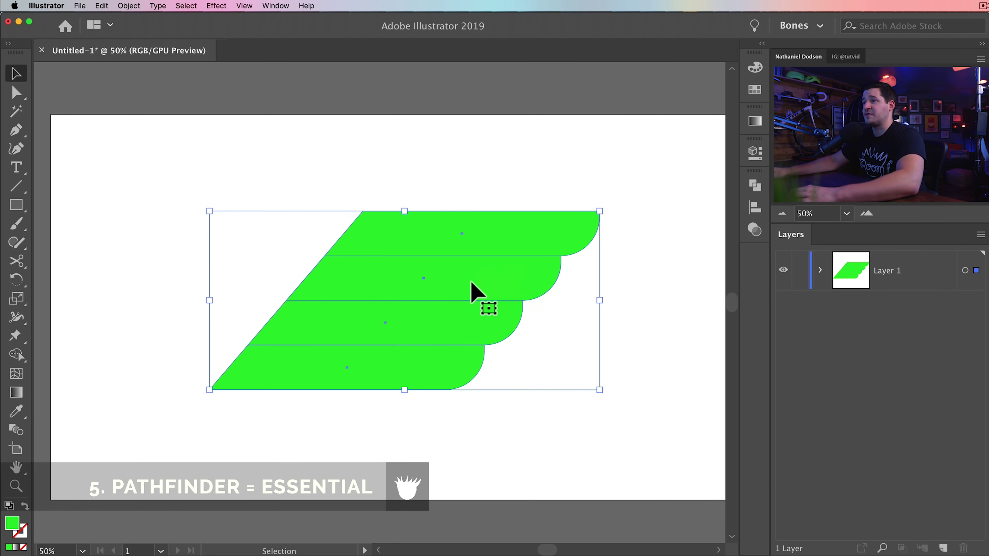
drag(559, 371, 556, 369)
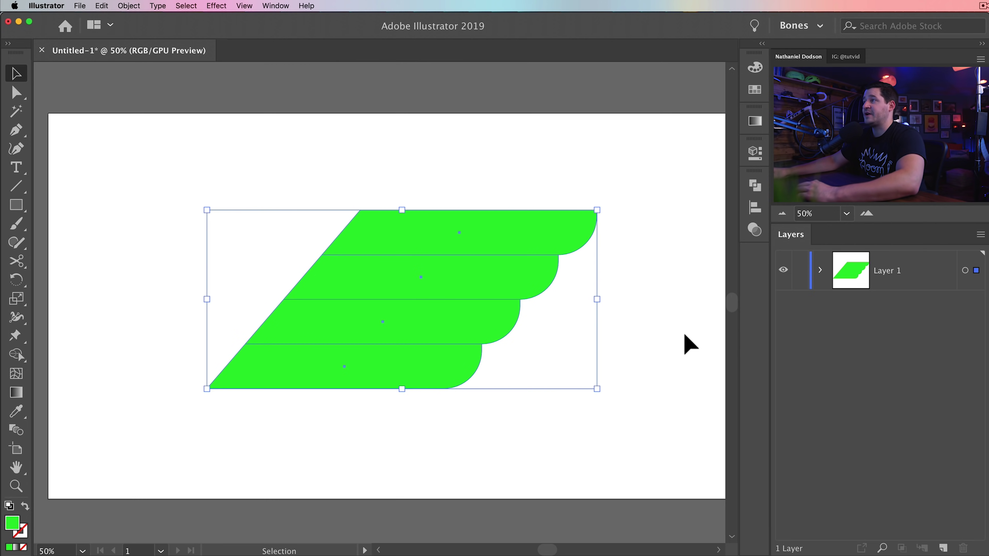
Step: Float the Pathfinder panel clear of the artwork and collapse the docked Align/Transparency group
click(754, 186)
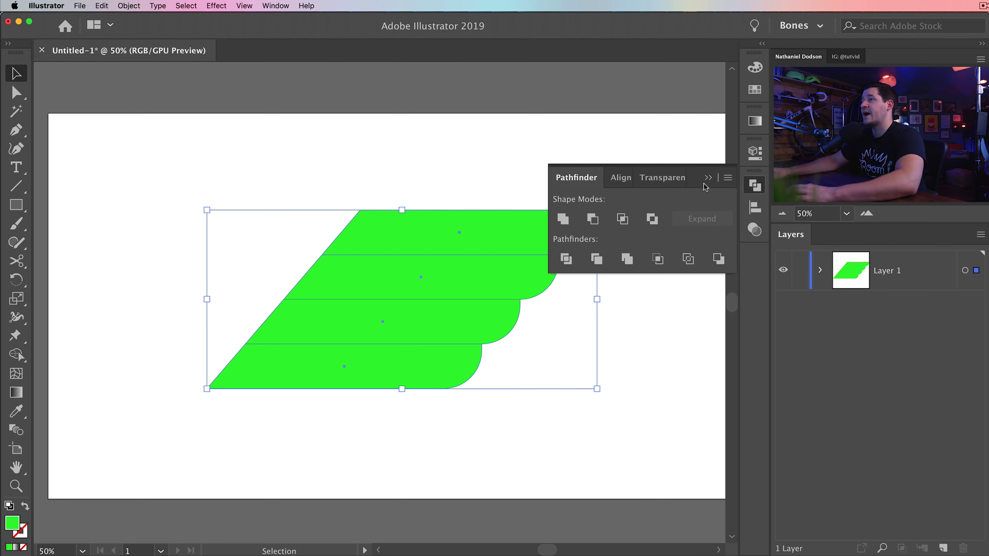
drag(576, 179, 98, 148)
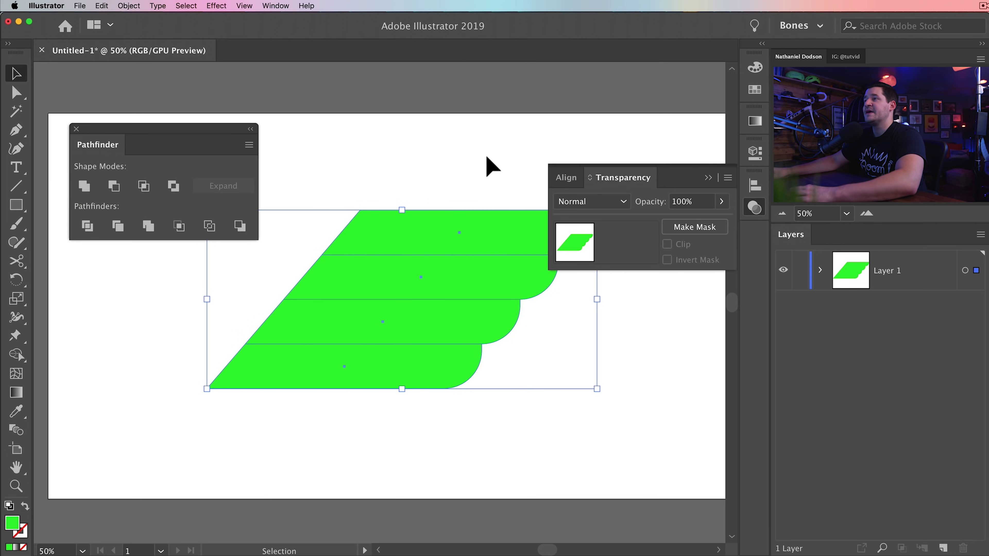
click(755, 208)
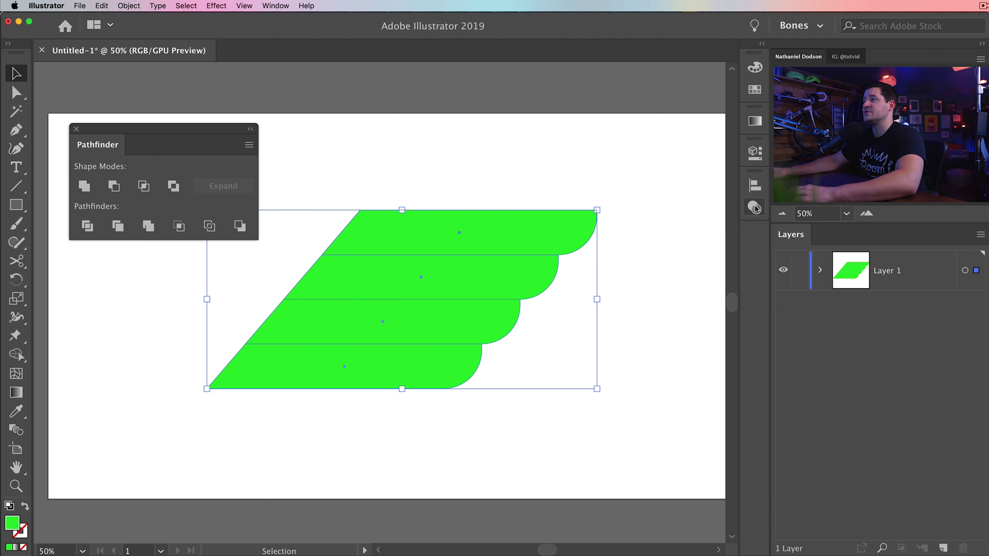
scroll(389, 323, left, 5)
scroll(389, 323, up, 3)
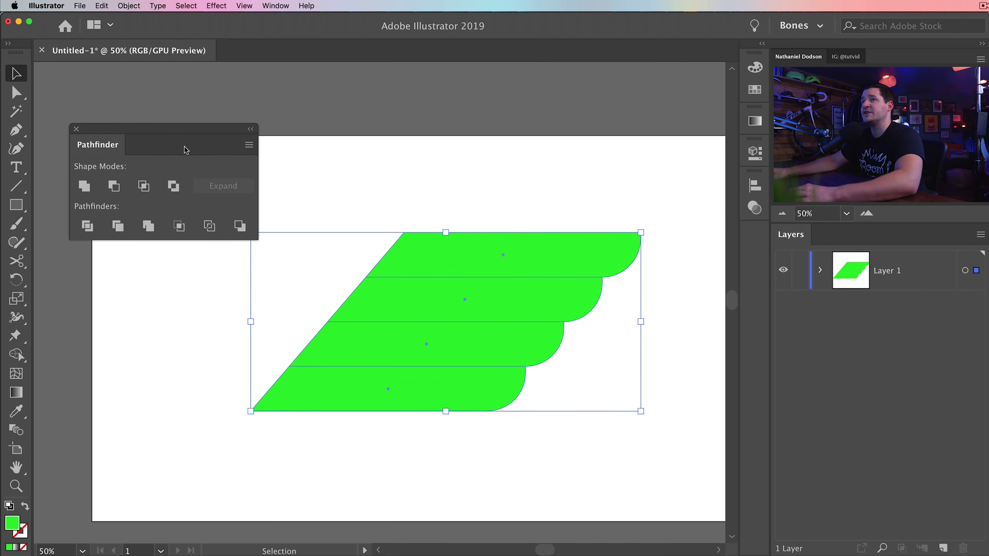
drag(186, 150, 180, 119)
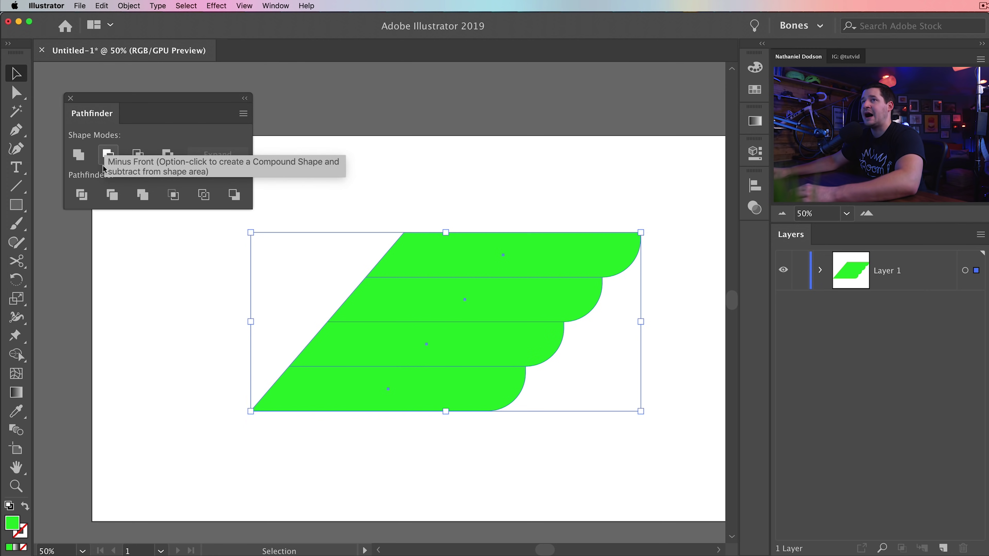
drag(134, 109, 116, 94)
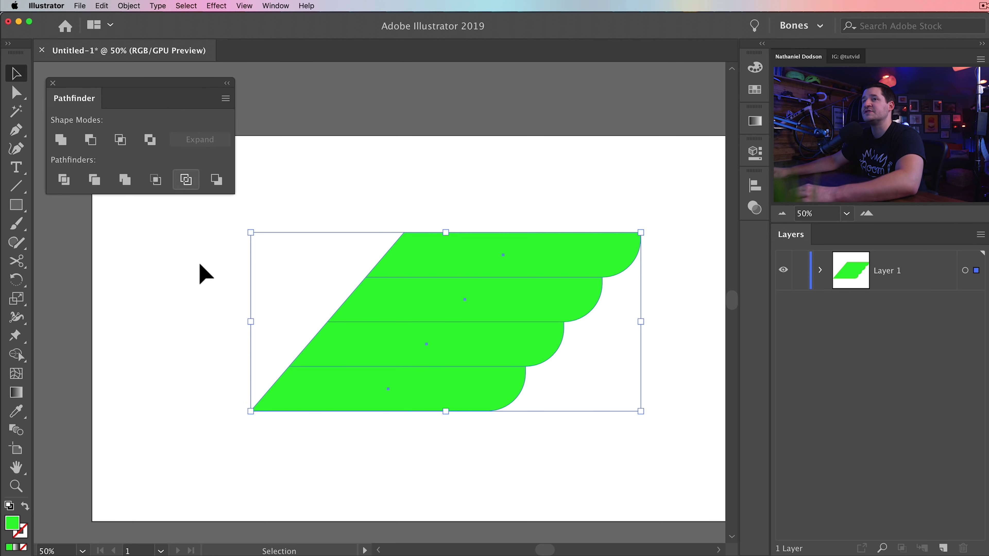
click(117, 303)
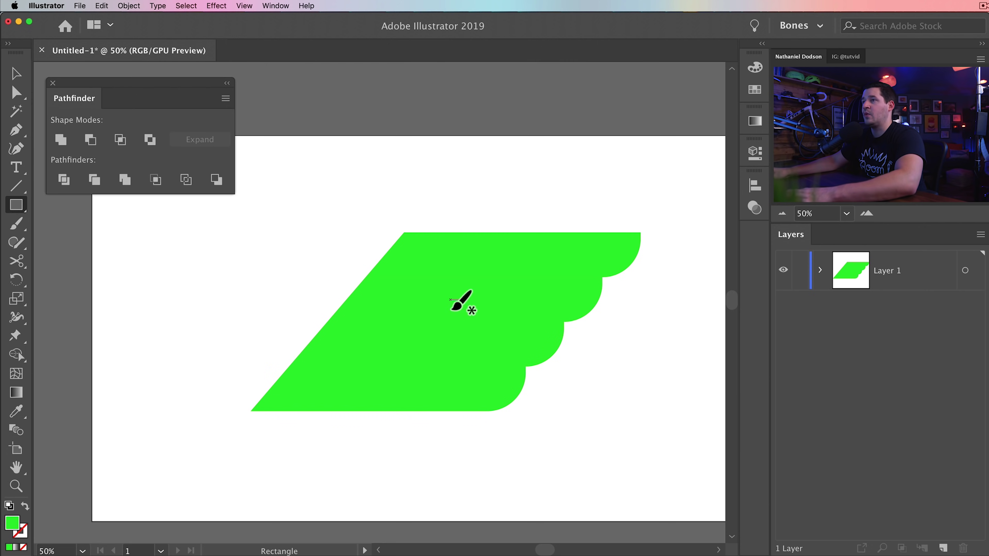
Step: Move the top green strip off the artboard into open pasteboard space
key(v)
click(405, 263)
click(404, 263)
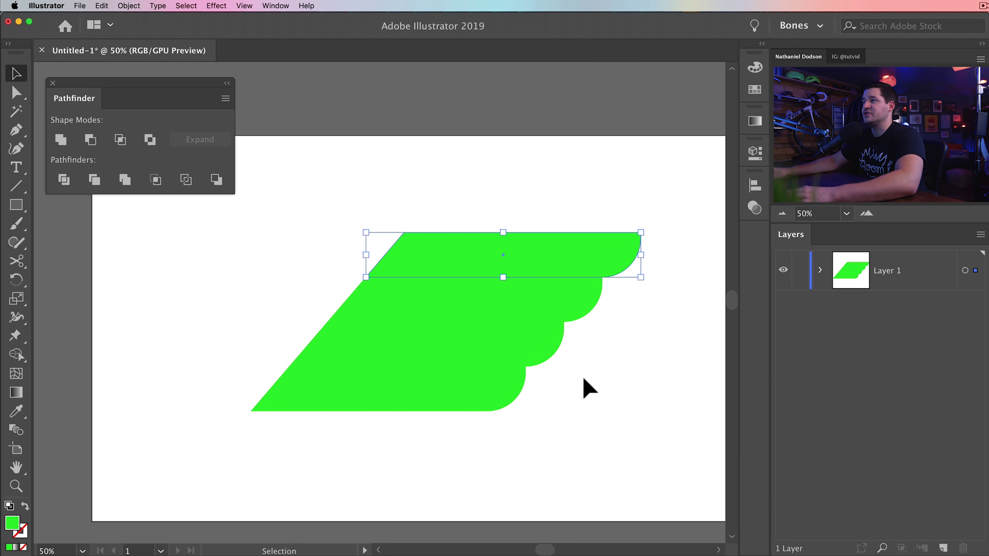
click(592, 351)
click(592, 263)
drag(592, 263, 228, 270)
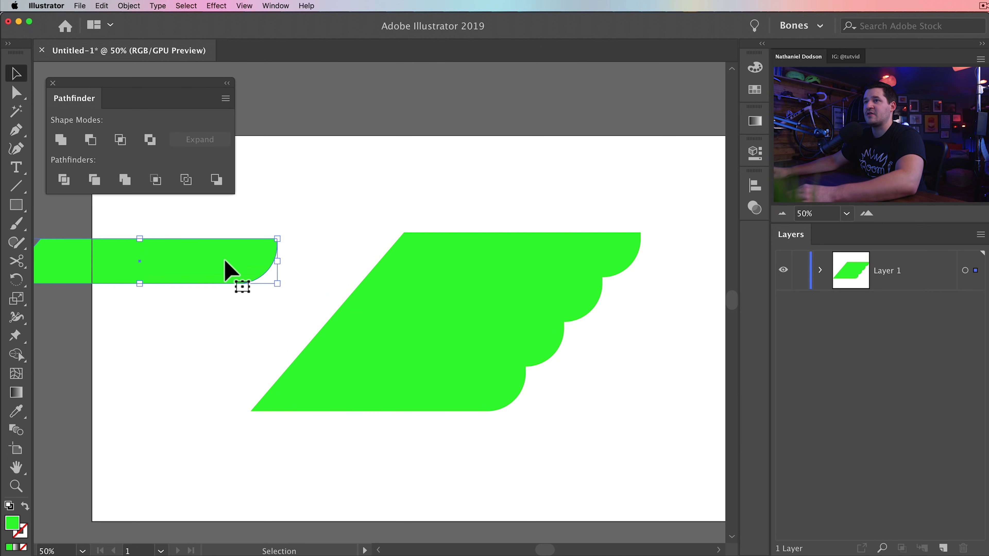
scroll(528, 436, left, 10)
scroll(527, 437, up, 3)
drag(528, 346, 260, 321)
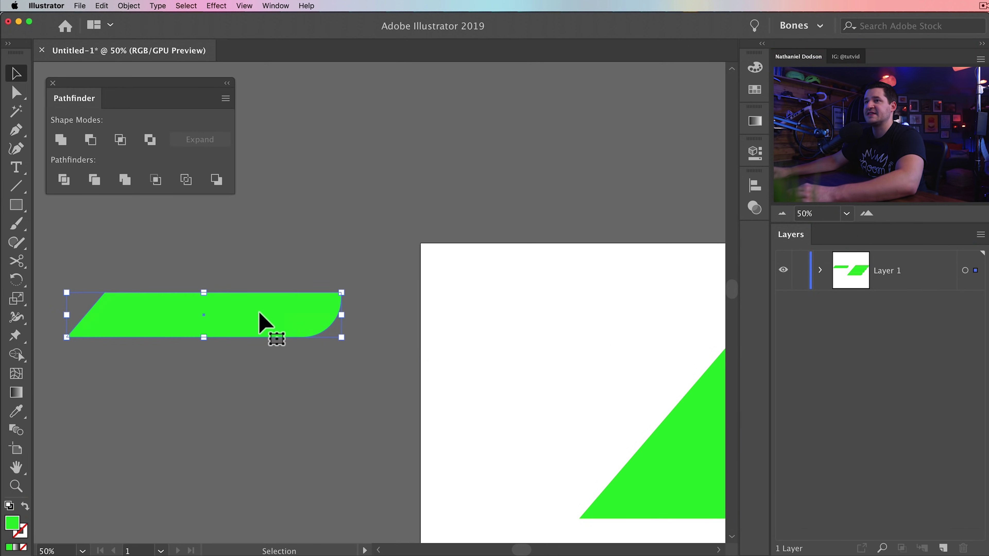
scroll(510, 398, left, 10)
drag(490, 316, 437, 343)
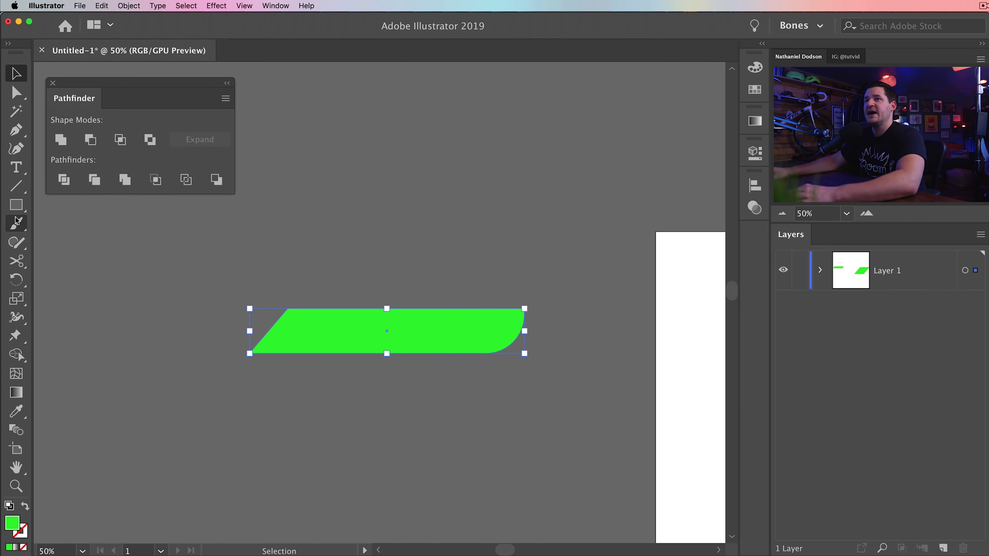
Step: Cut off the strip's slanted end with a rectangle and Pathfinder Minus Front
drag(166, 268, 313, 428)
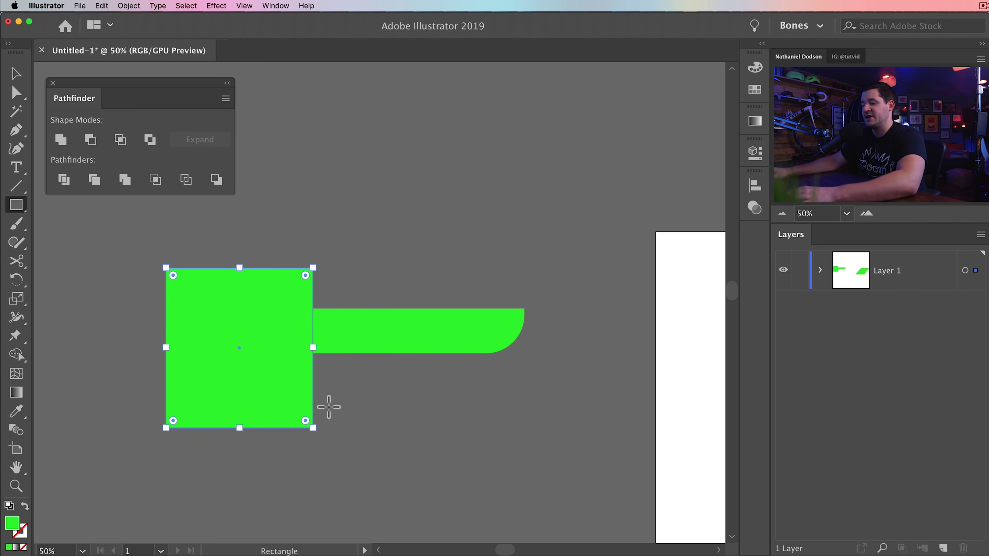
key(v)
drag(291, 323, 283, 287)
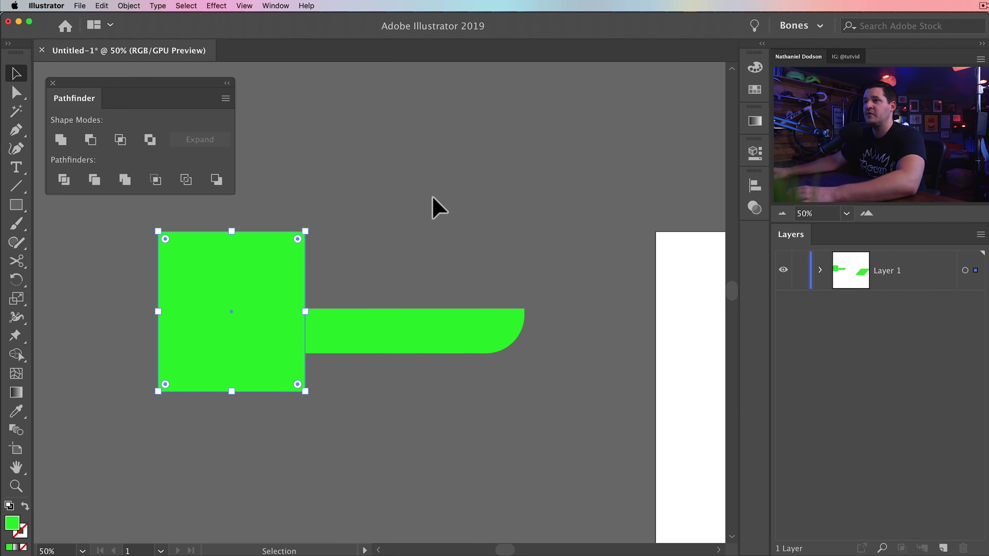
key(super+a)
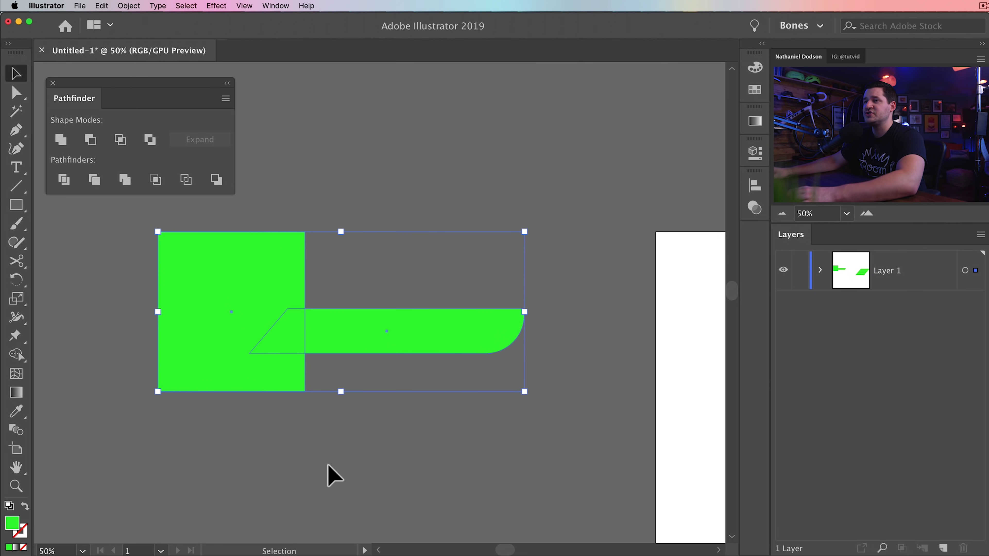
click(90, 143)
click(362, 192)
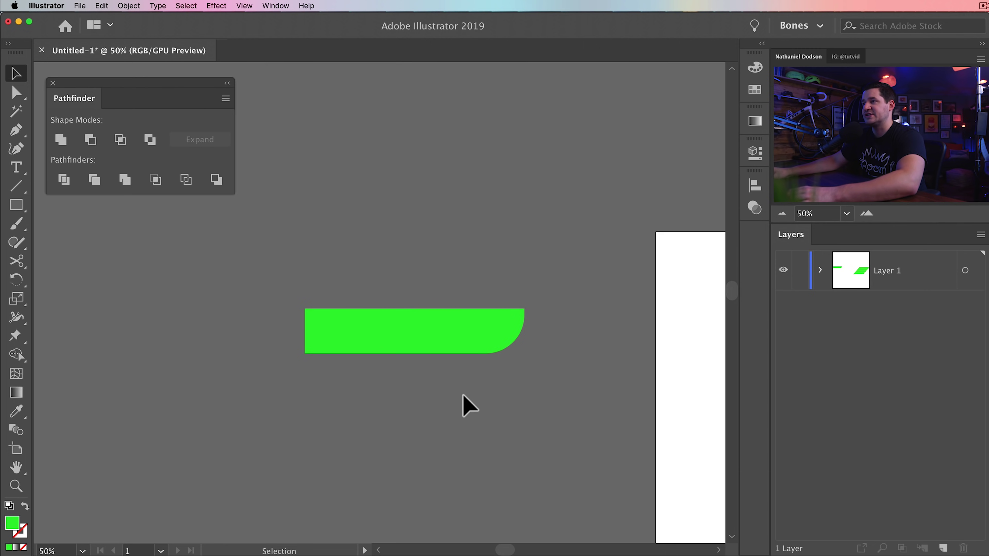
click(397, 341)
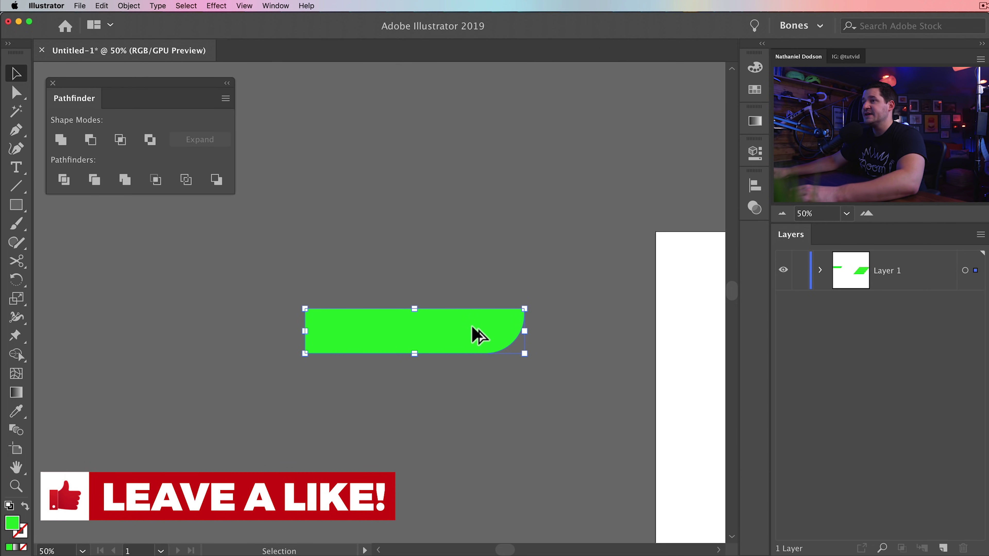
Step: Duplicate the bar up-left and try subtracting it with Minus Front, then undo
drag(473, 329, 450, 311)
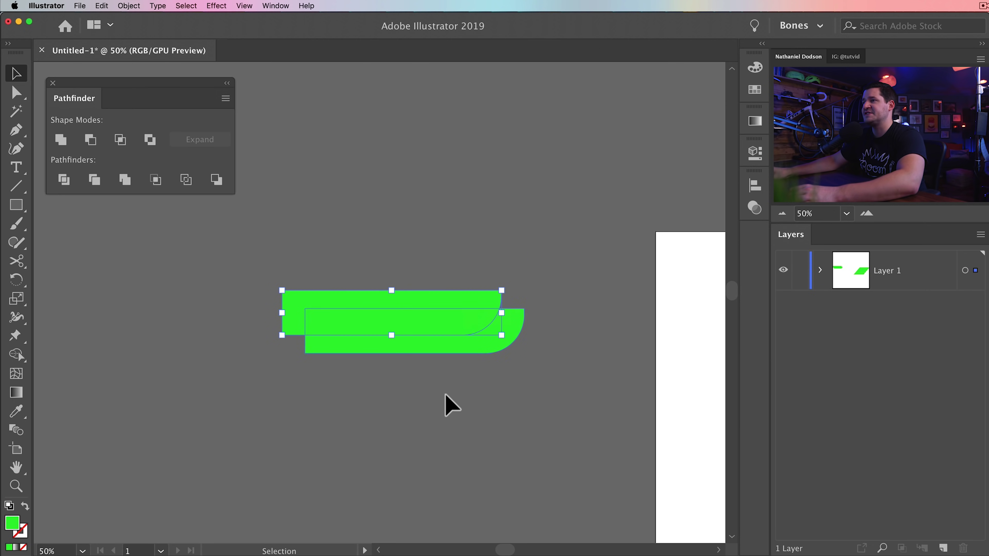
drag(369, 225, 512, 412)
click(420, 373)
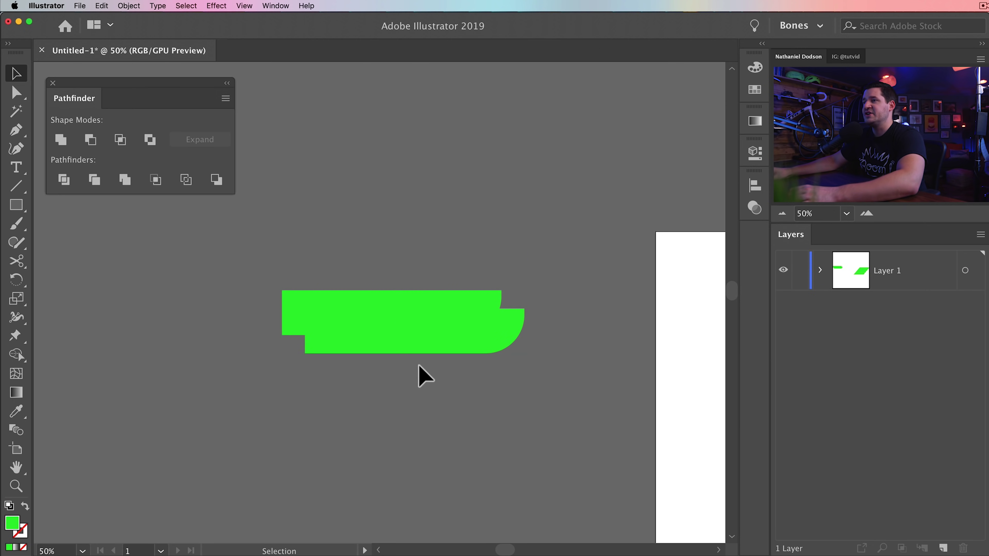
key(super+a)
click(96, 139)
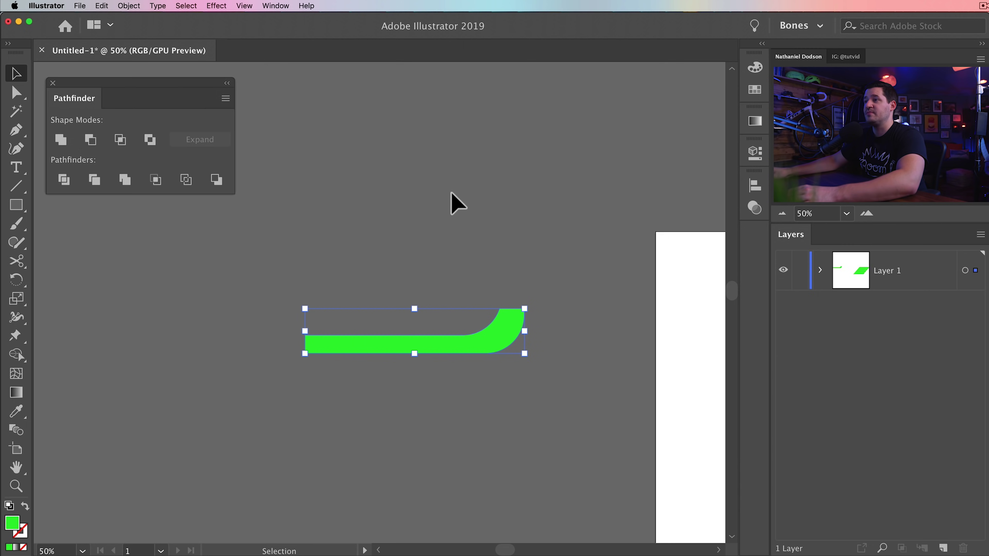
click(474, 303)
key(super+z)
key(super+z)
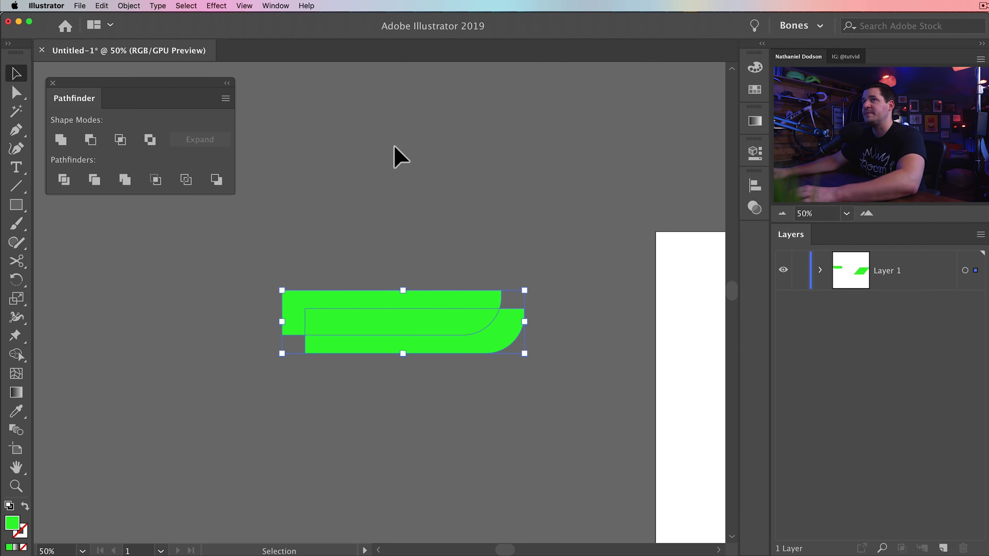
Step: Ungroup the green shapes, move the L-bar up-left and the J-bar up, then undo
click(128, 7)
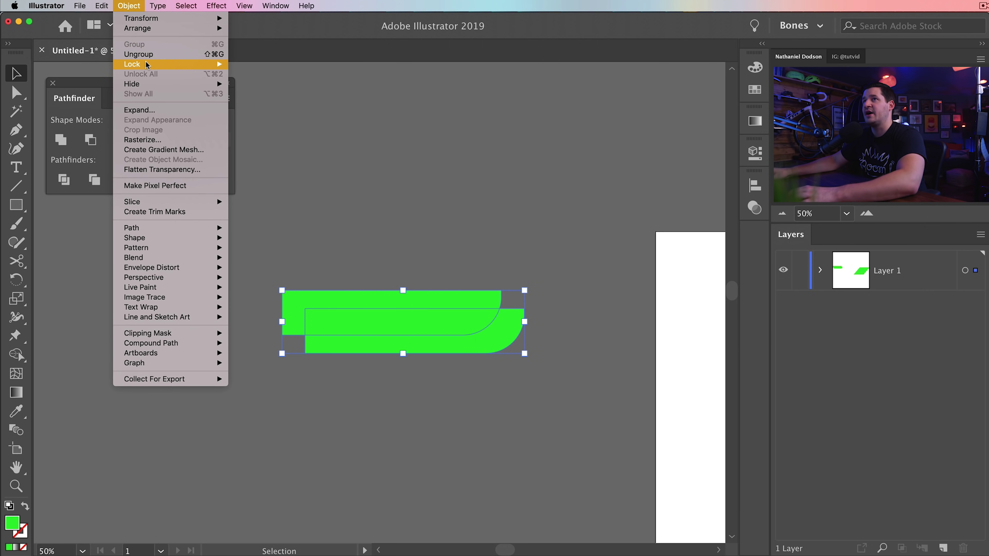
click(138, 54)
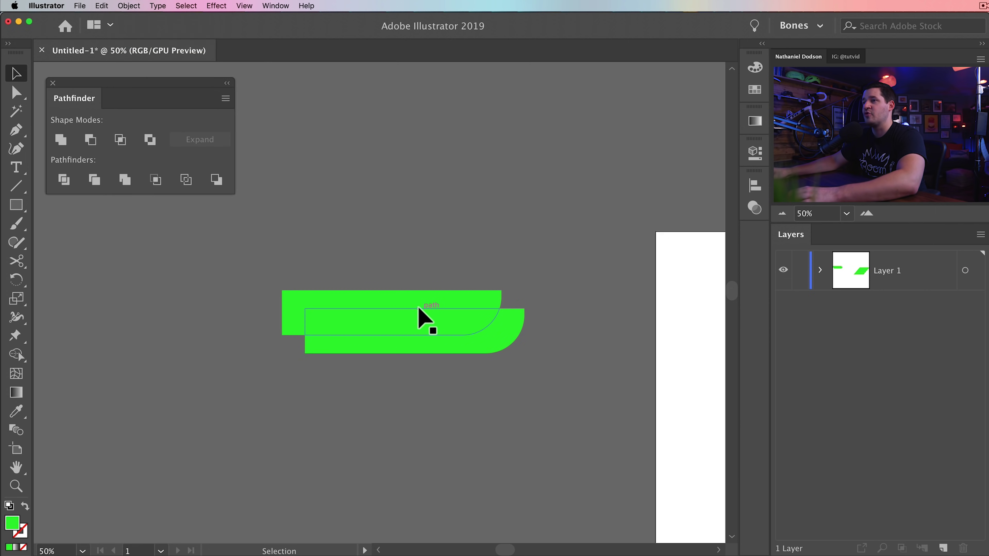
drag(420, 316, 369, 281)
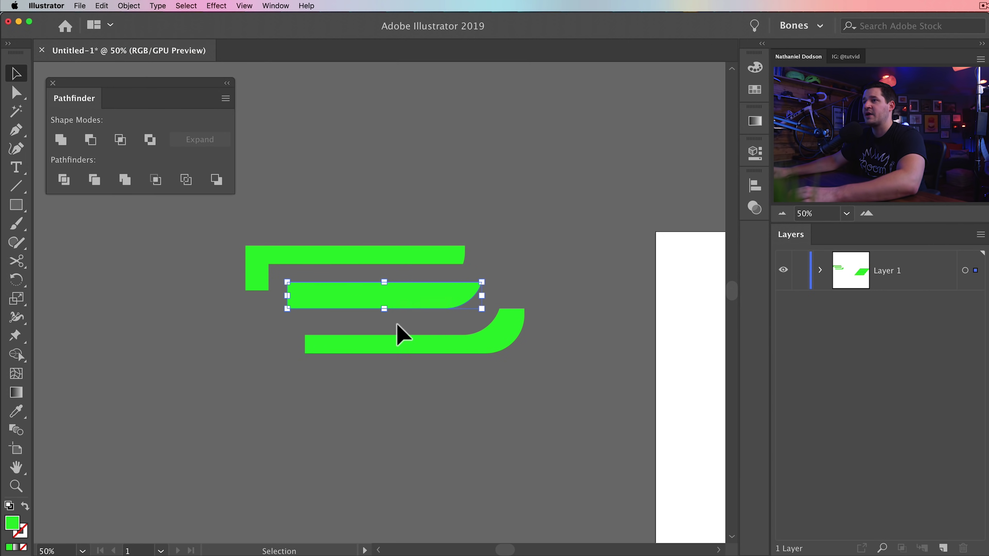
drag(419, 350, 415, 337)
click(484, 292)
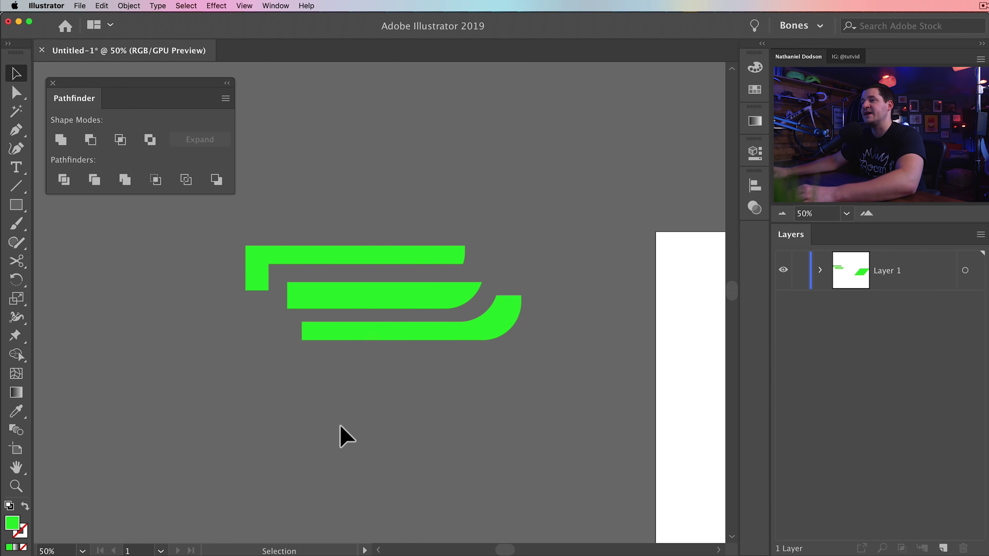
key(super+z)
key(super+z)
key(super+z)
key(super+z)
Step: Merge the two green shapes, move the result upward, then delete it
key(v)
click(396, 370)
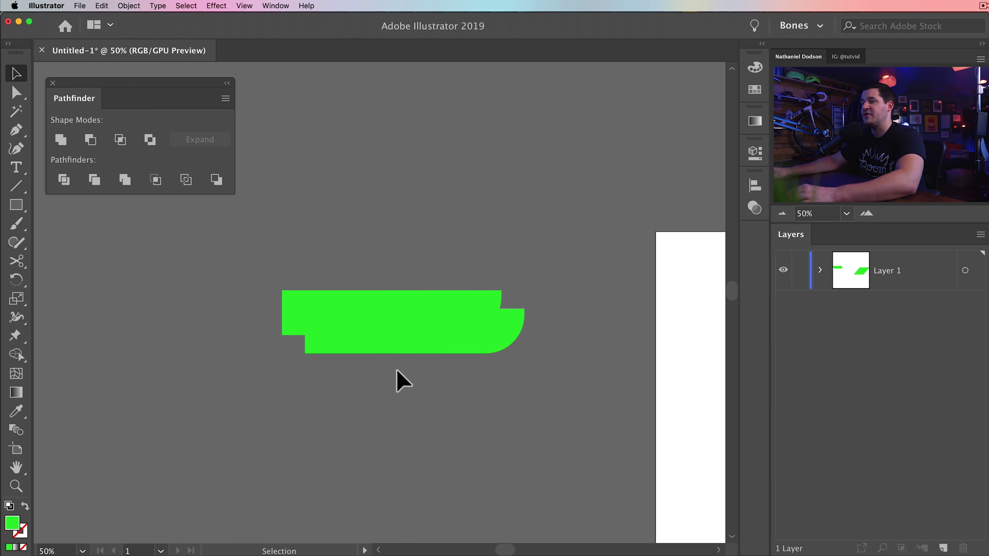
key(super+a)
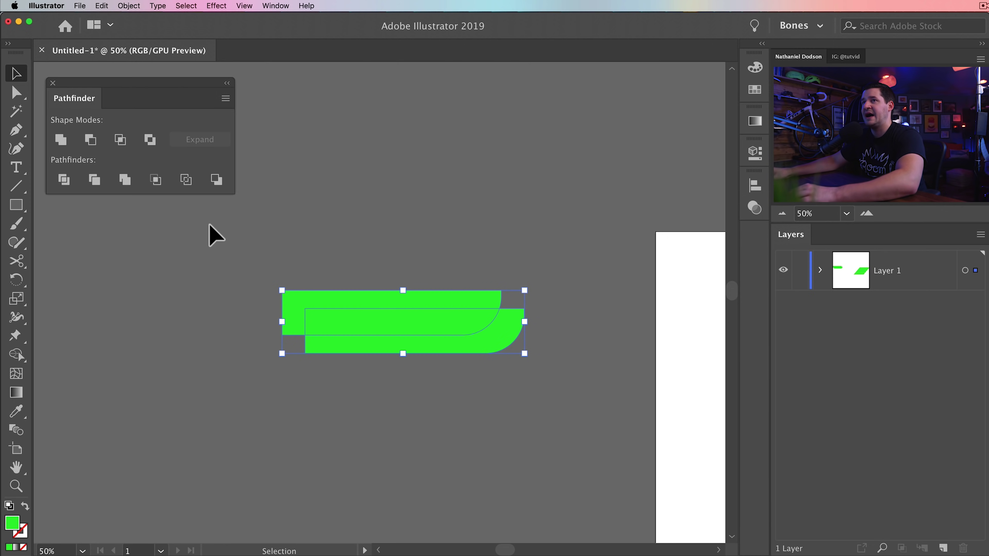
click(125, 180)
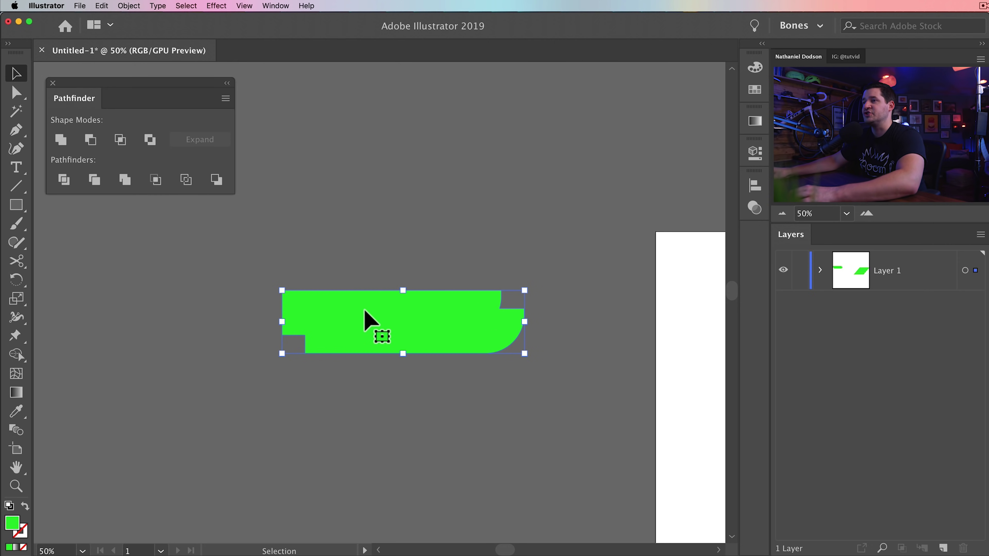
drag(379, 326, 388, 306)
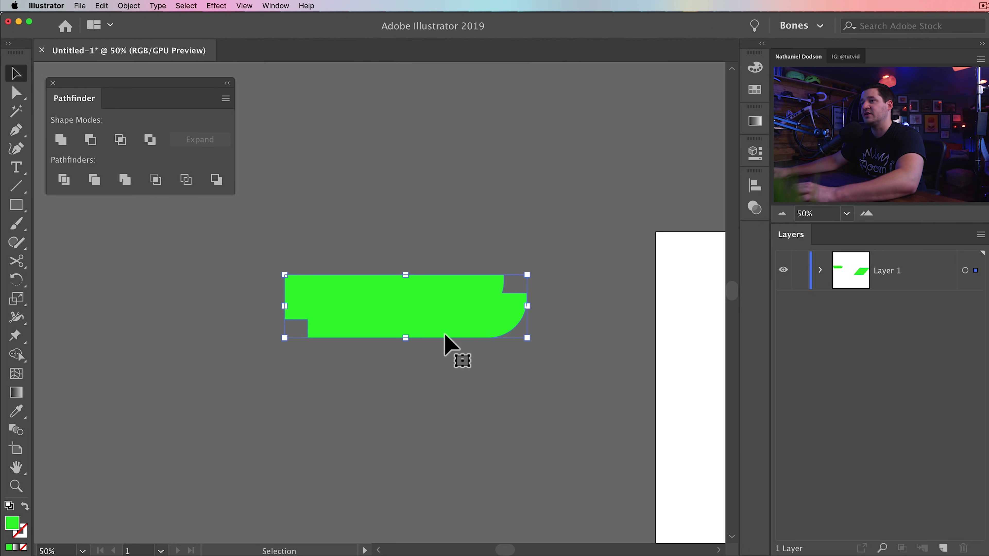
click(439, 343)
mouse_move(424, 327)
mouse_down()
mouse_move(438, 327)
mouse_move(412, 333)
mouse_up()
key(Delete)
Step: Marquee-select the four green pieces, merge them, and dock the Pathfinder panel
key(space)
drag(615, 348, 187, 227)
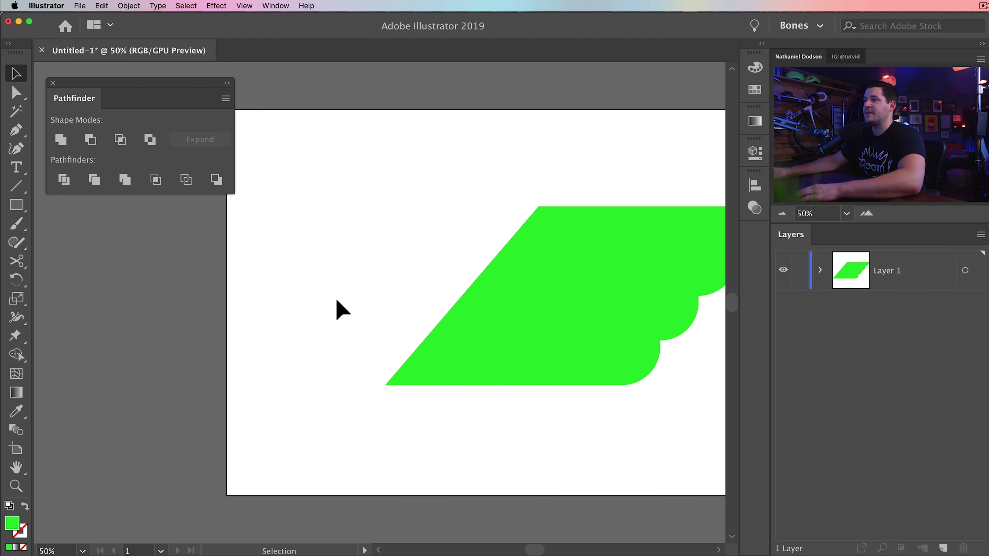
drag(684, 383, 546, 389)
drag(348, 167, 614, 430)
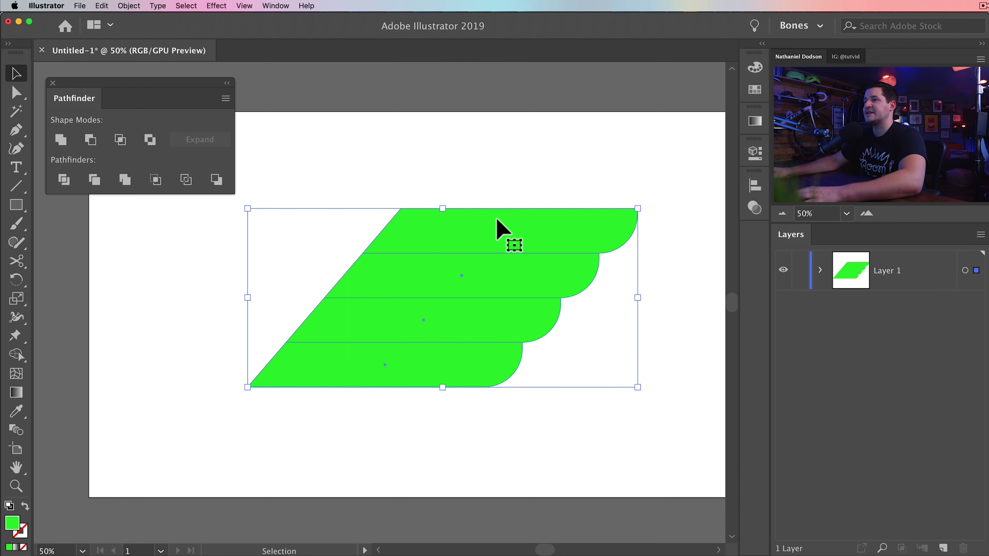
click(124, 181)
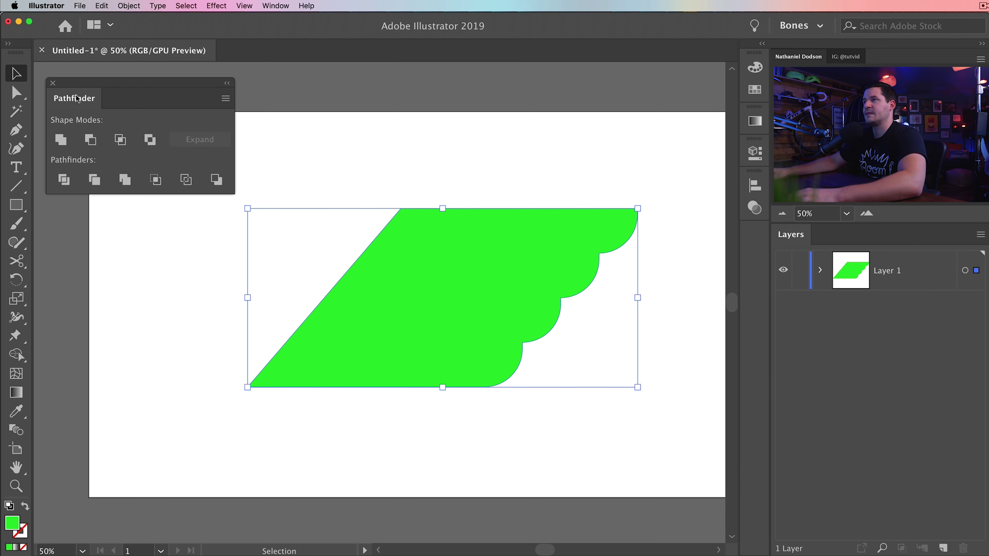
drag(82, 103, 754, 186)
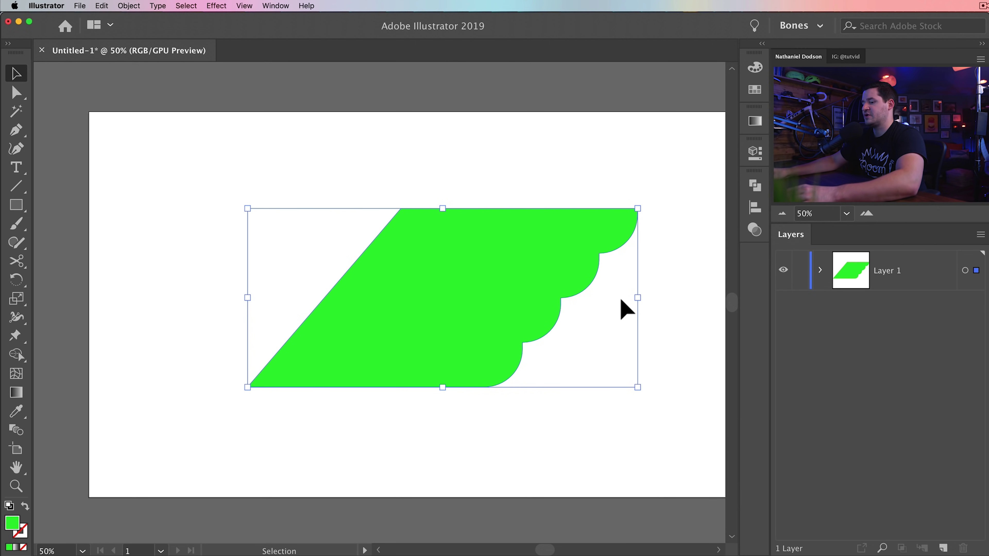
key(a)
key(v)
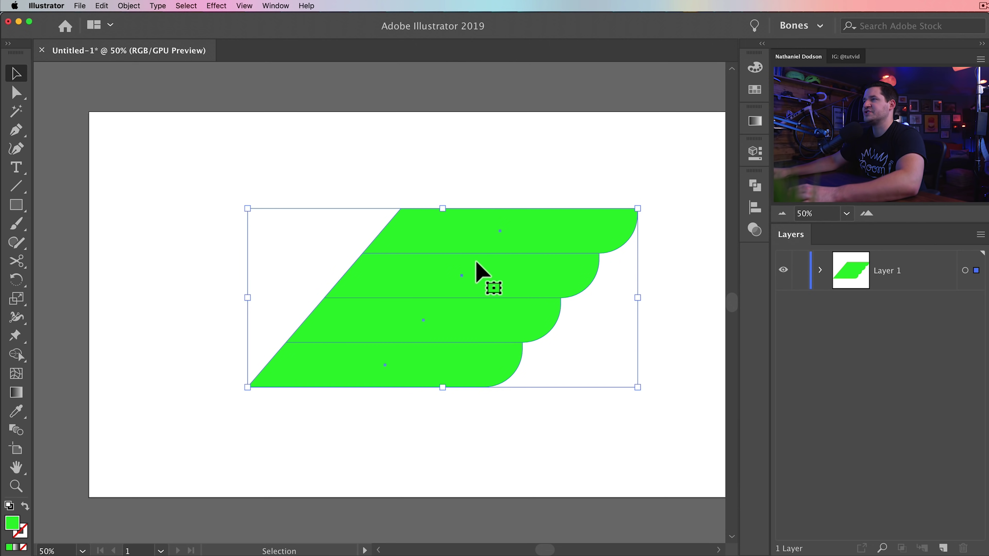
click(447, 459)
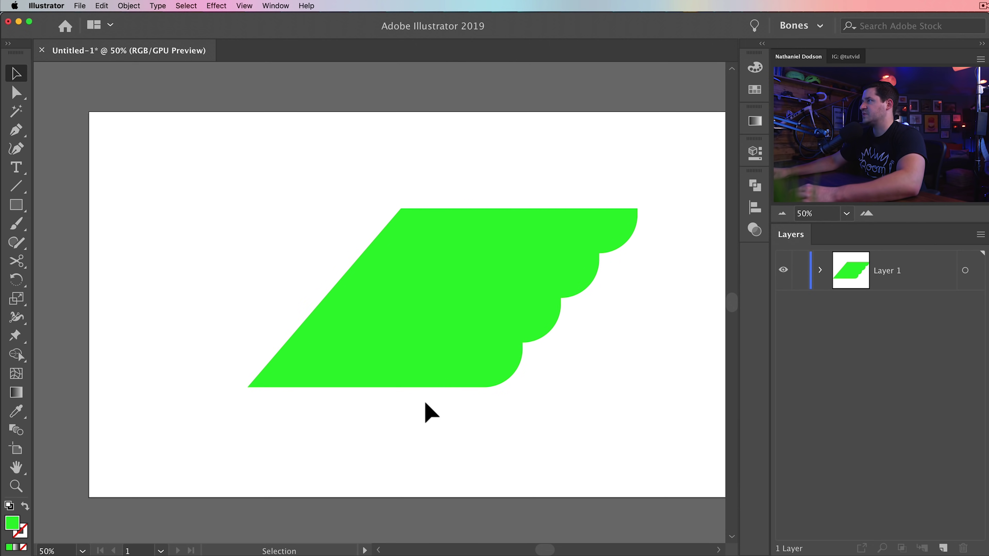
Step: Select the four green stripes and scale them down about their centre
drag(354, 191, 530, 523)
key(shift+super+b)
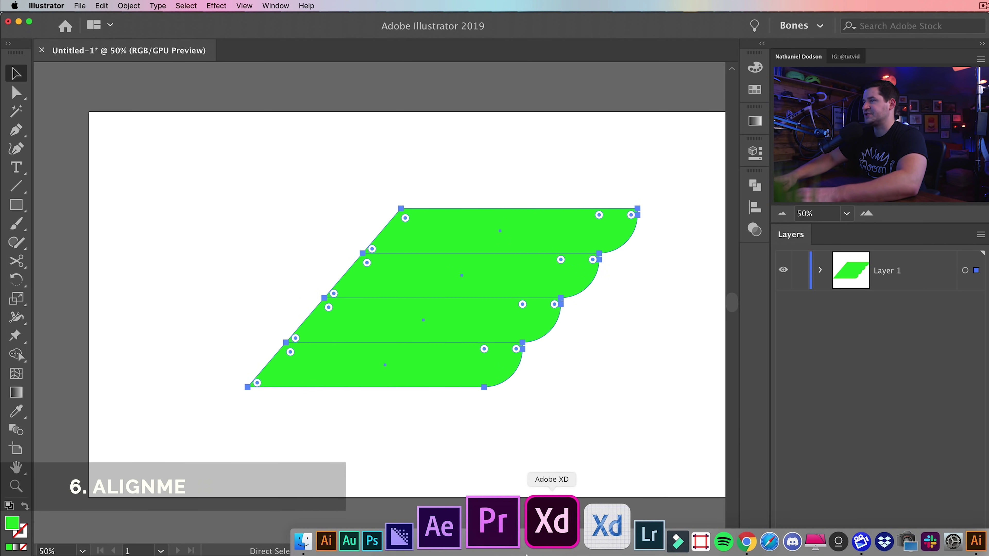
key(super+minus)
key(super+minus)
key(shift+super+b)
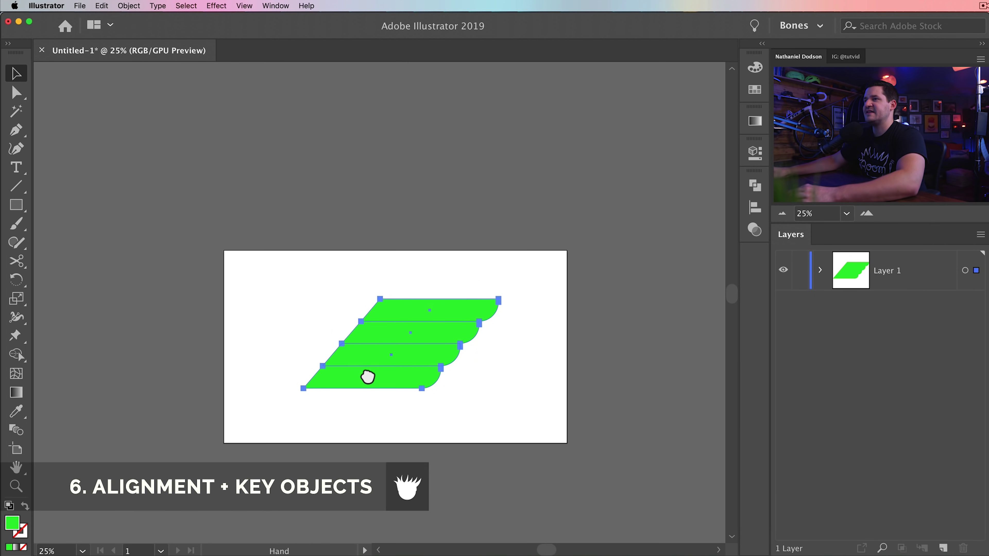
key(shift+super+b)
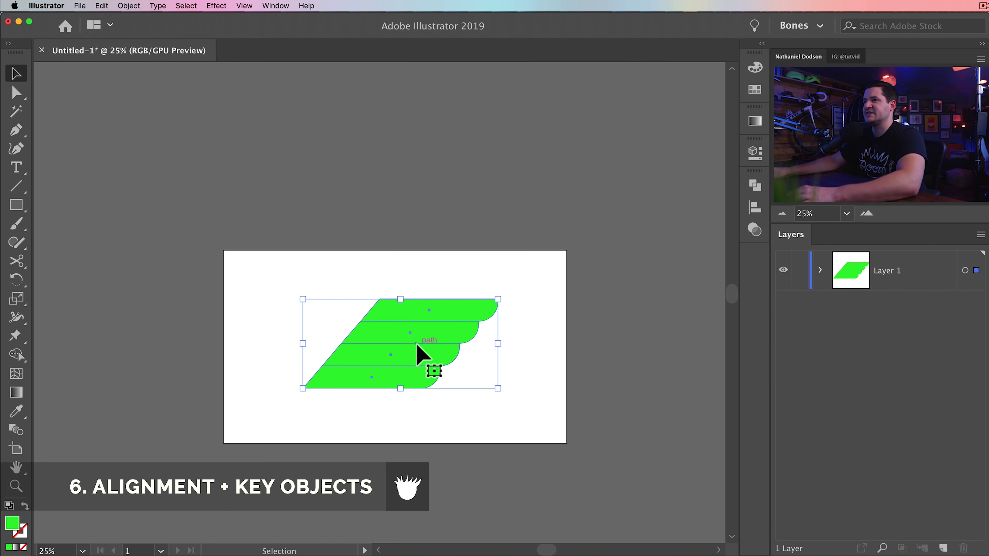
click(821, 271)
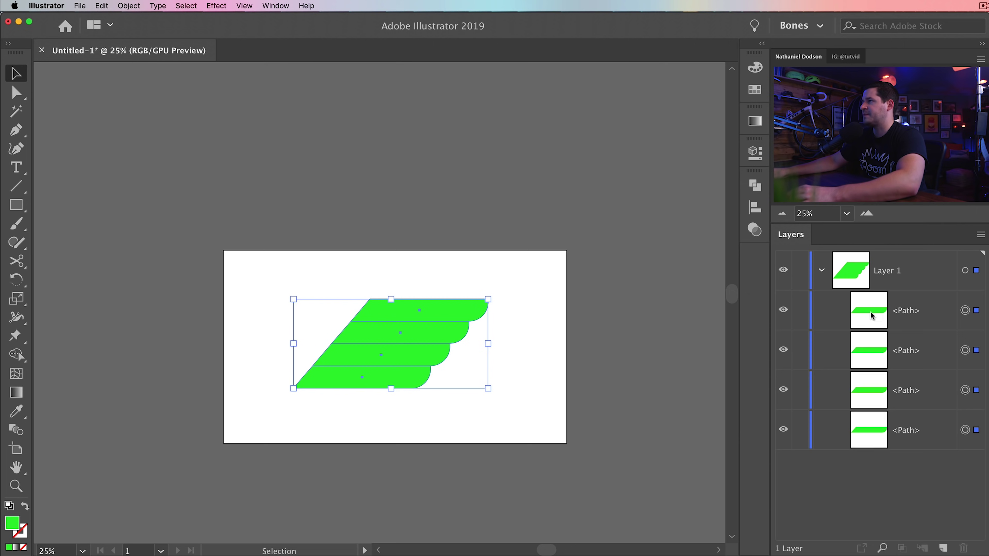
drag(489, 299, 408, 352)
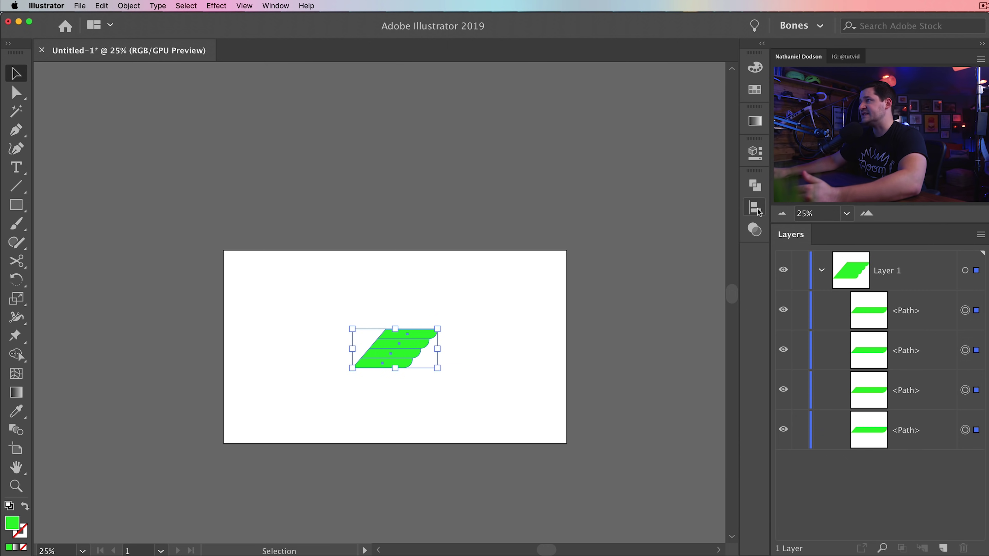
Step: Set Align To Artboard and try horizontal and vertical centring, then undo it
click(755, 207)
click(713, 310)
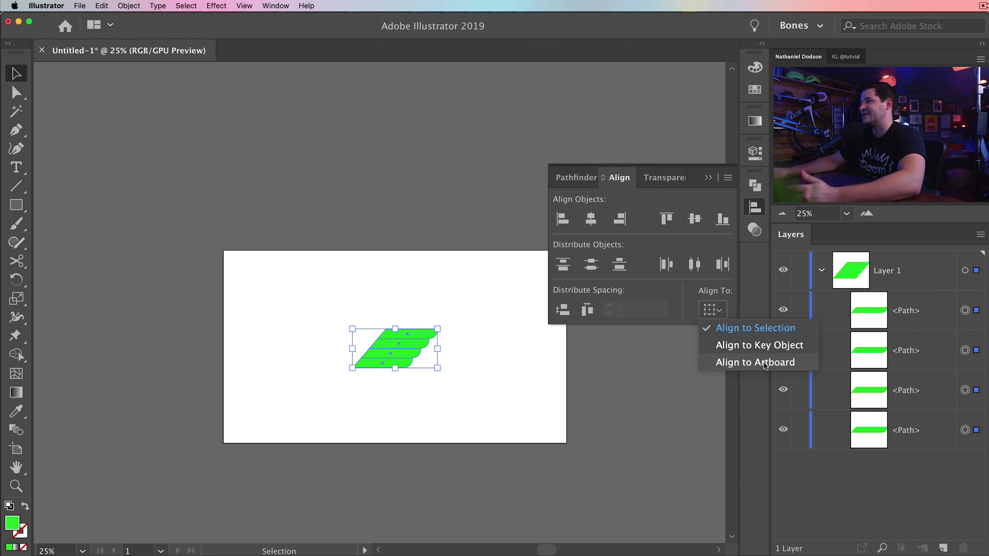
click(736, 362)
click(591, 219)
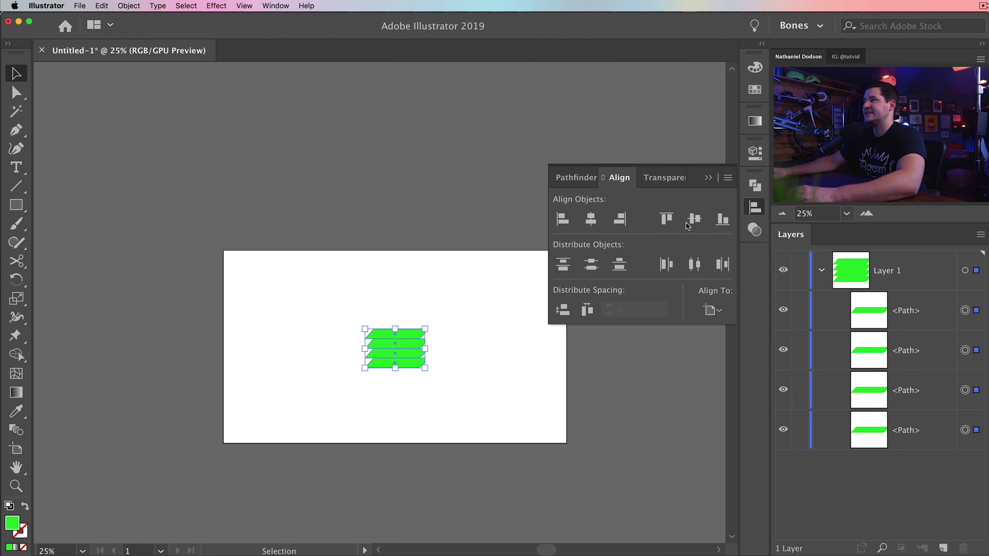
click(694, 218)
key(a)
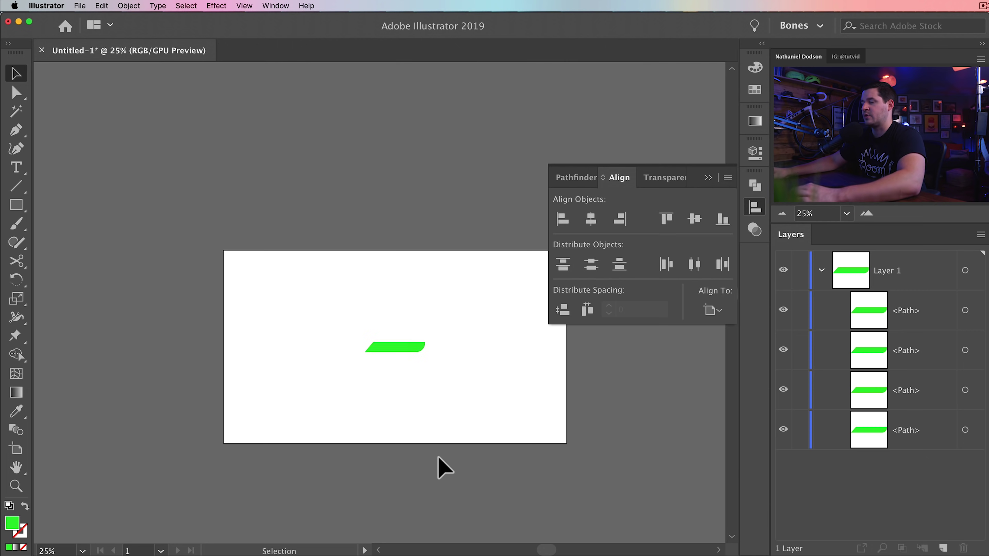
key(ctrl+z)
key(ctrl+z)
key(v)
click(453, 399)
Step: Group the four stripes and centre the group vertically on the artboard
drag(379, 327, 479, 426)
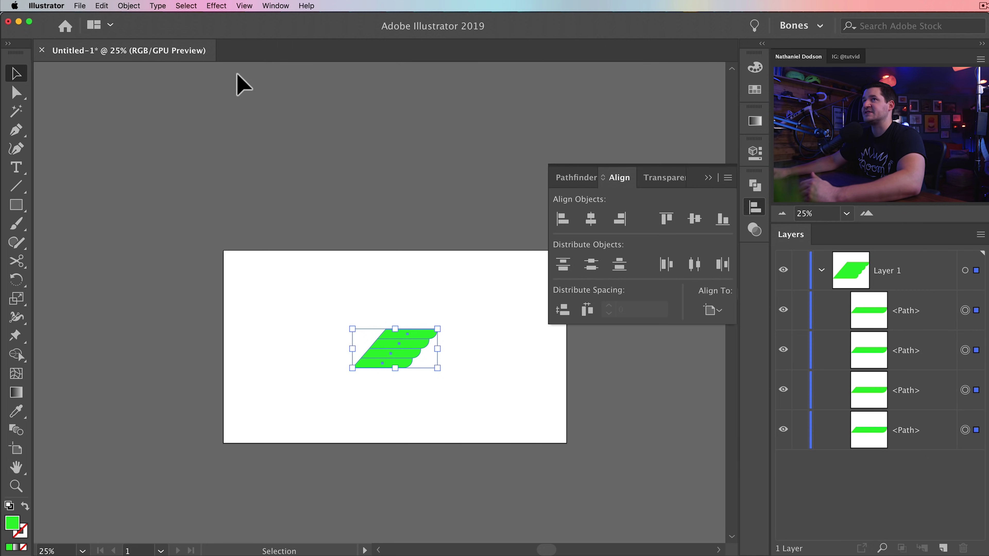
click(128, 5)
click(144, 42)
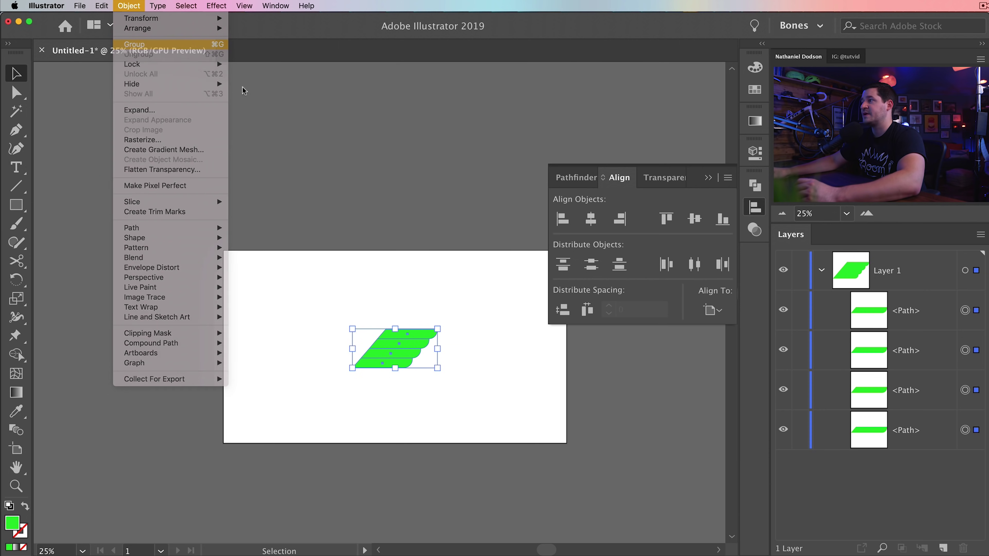
click(700, 221)
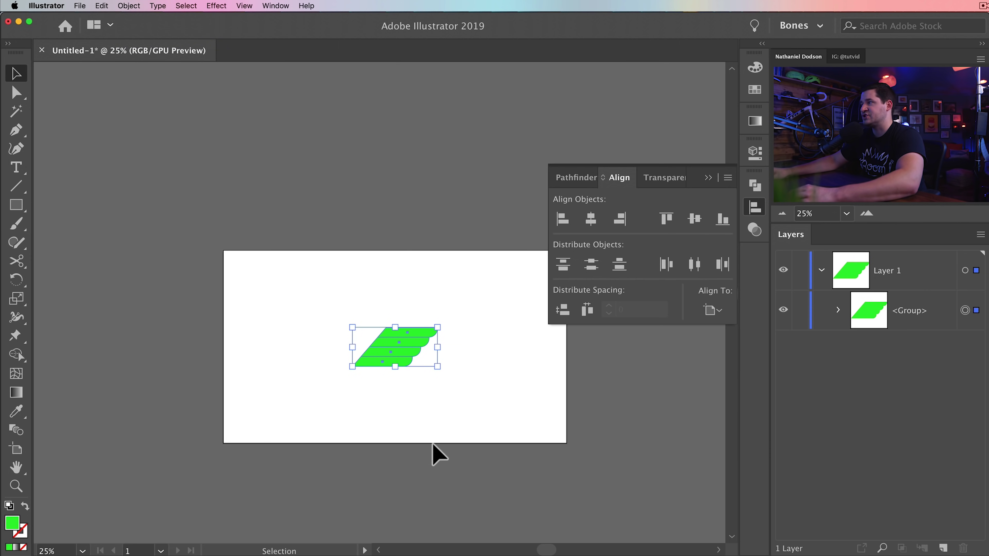
click(426, 428)
Step: Zoom to 50%, draw a small circle left of the wing, and copy it to the right
key(z)
click(403, 369)
click(346, 294)
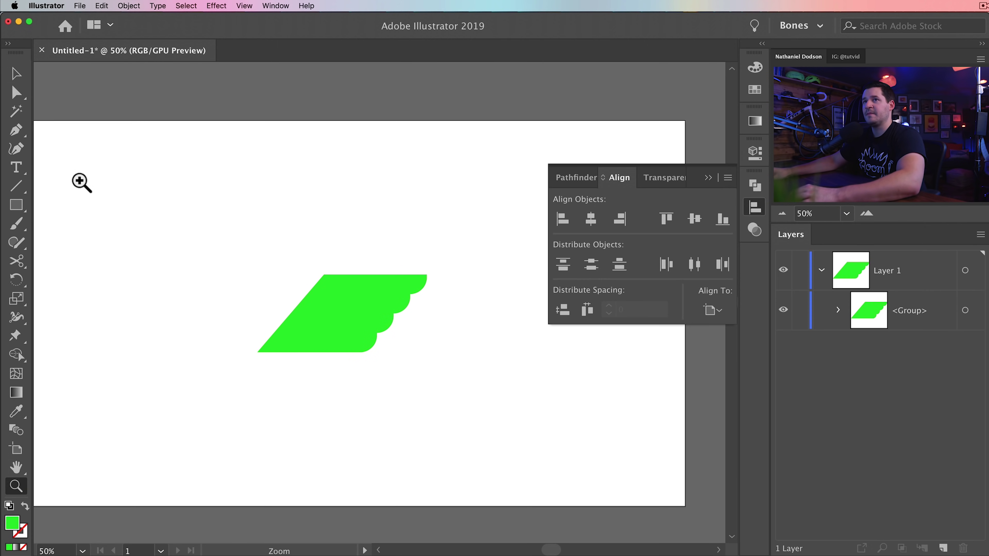
click(16, 186)
drag(16, 205, 91, 245)
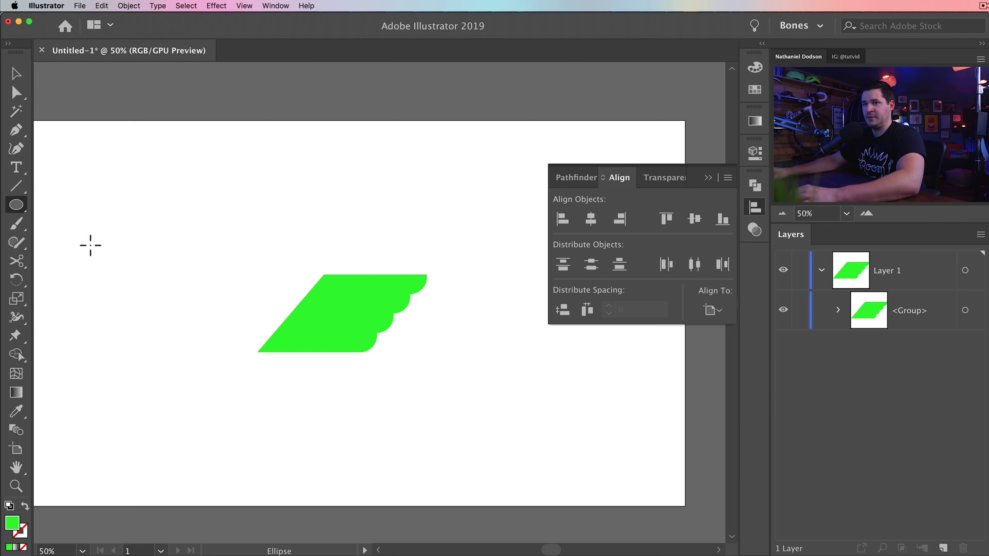
mouse_move(194, 306)
mouse_down()
mouse_move(207, 317)
mouse_move(499, 324)
mouse_up()
key(v)
click(477, 393)
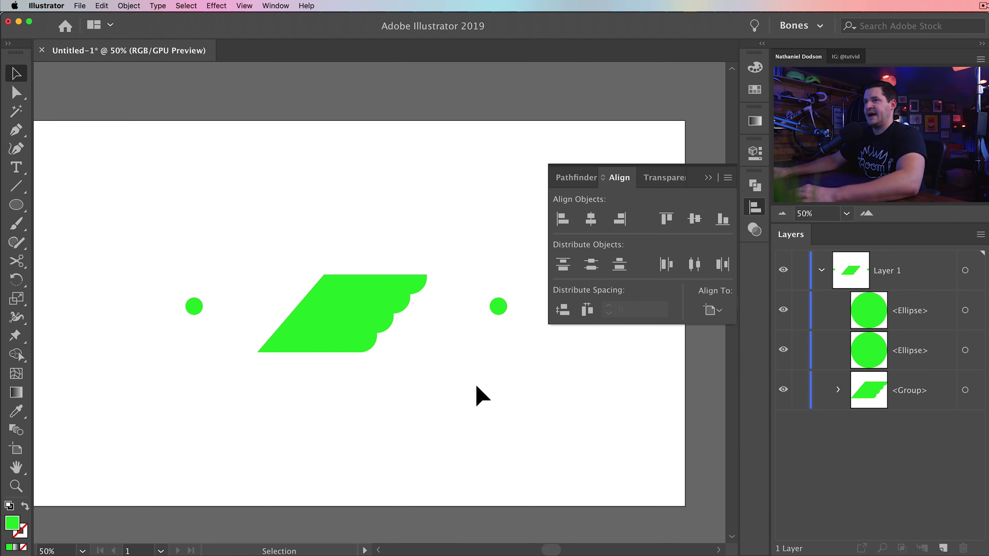
drag(426, 371, 401, 372)
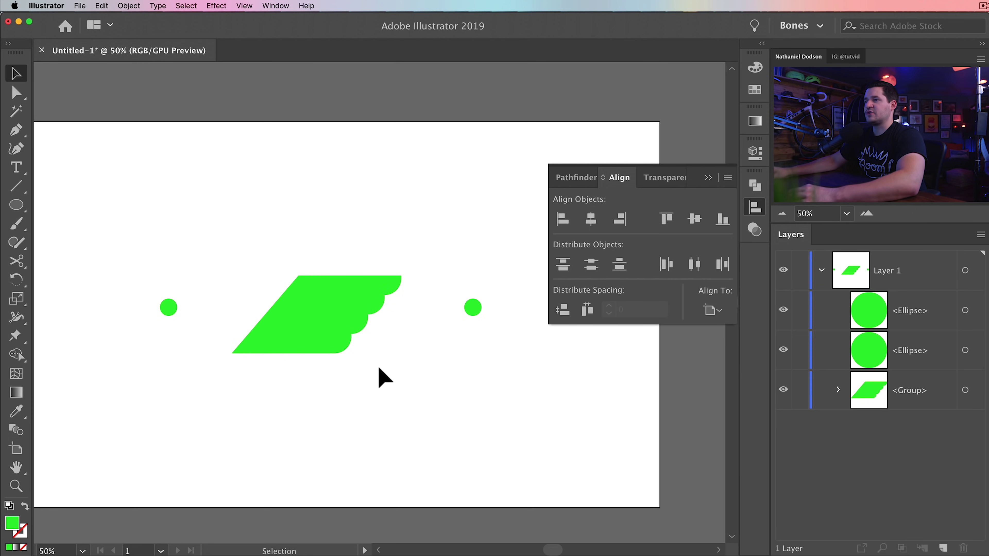
Step: Select both circles with the wing and make the wing group the key object
drag(115, 259, 533, 366)
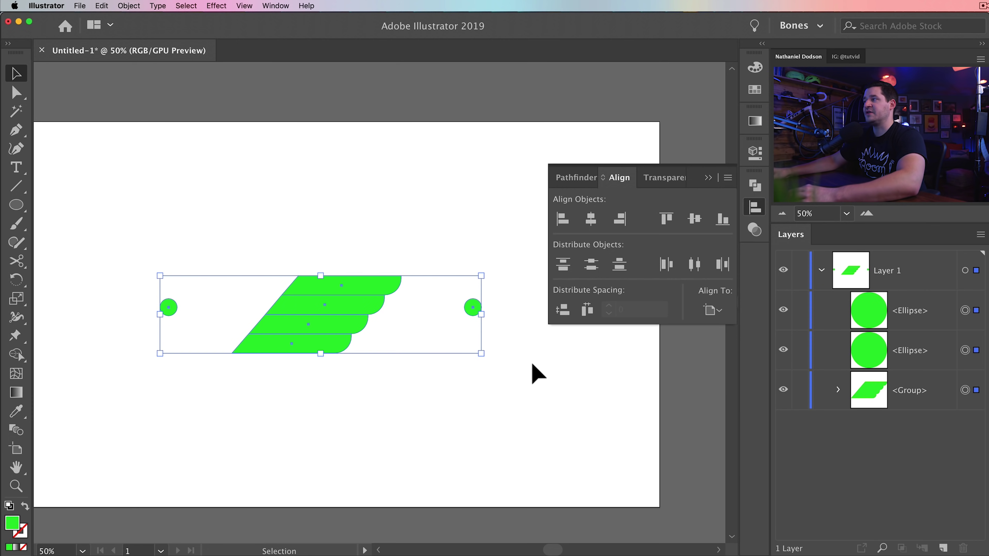
click(334, 401)
click(332, 328)
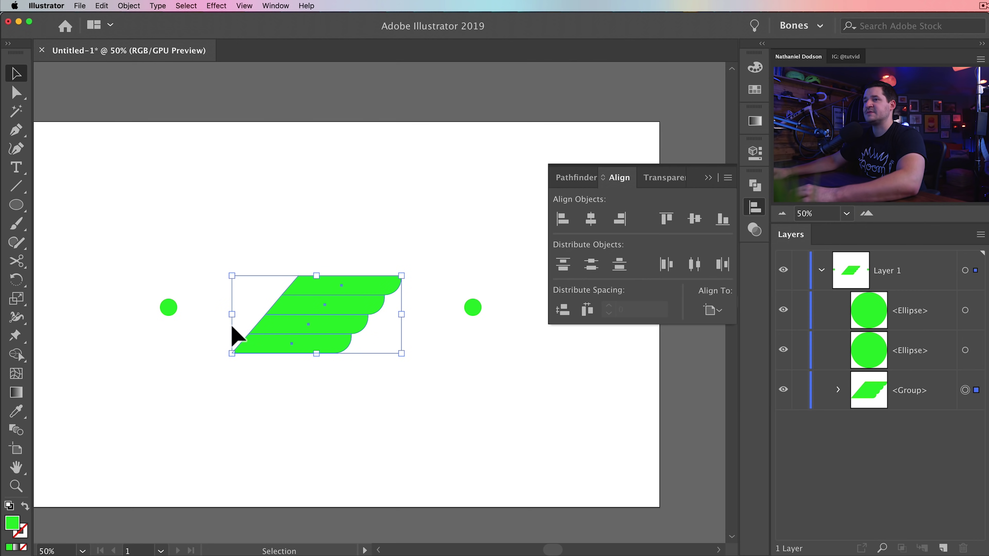
drag(120, 268, 535, 370)
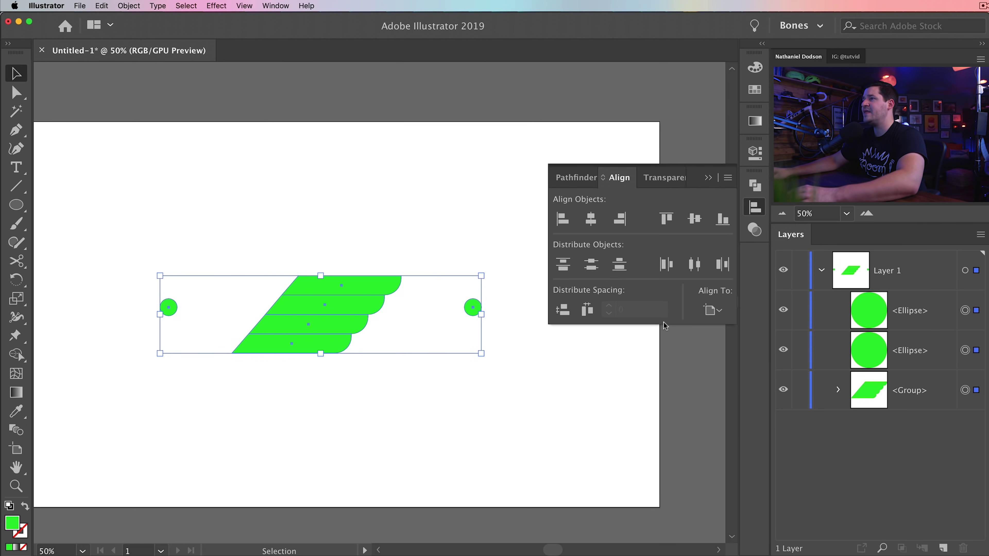
click(337, 303)
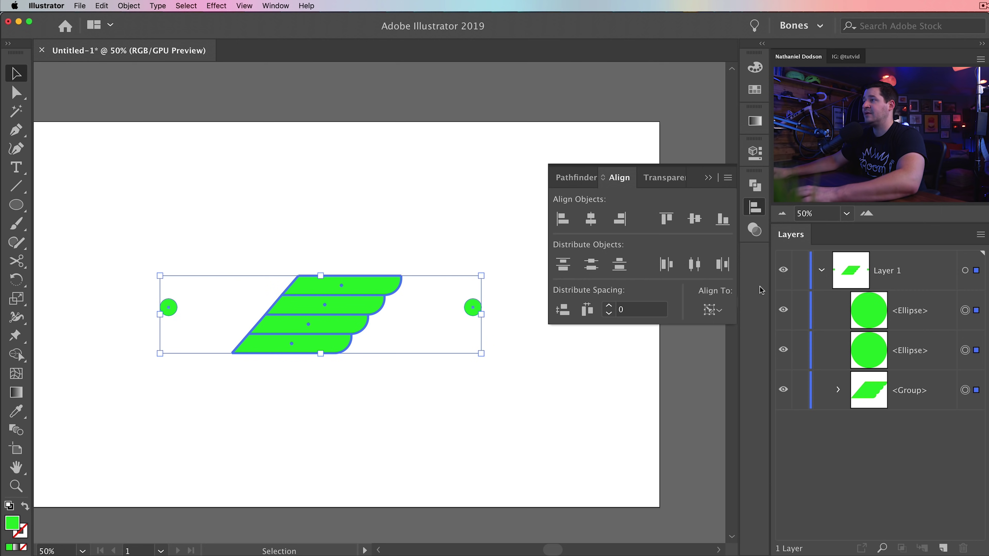
Step: Try centring the circles vertically and distributing them around the wing, then undo
click(713, 310)
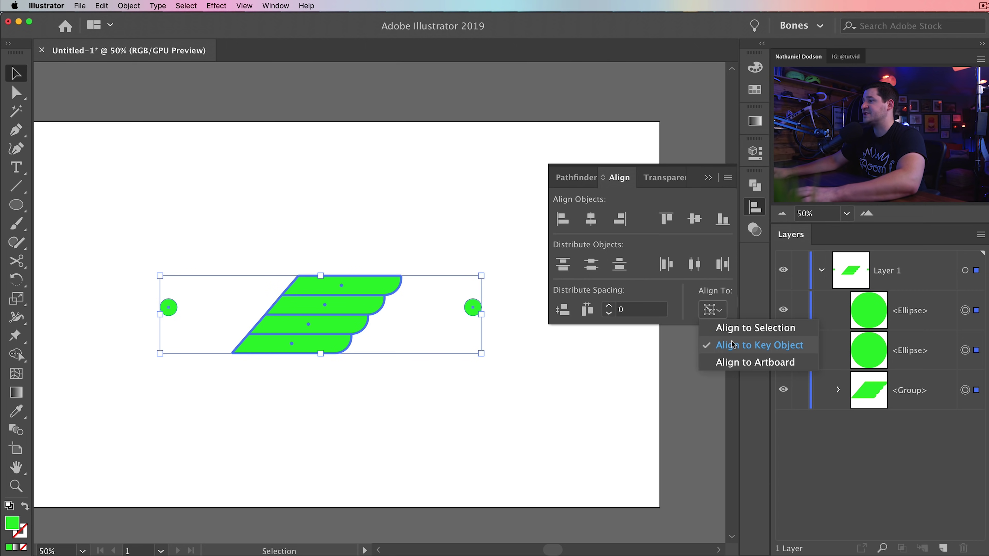
click(717, 312)
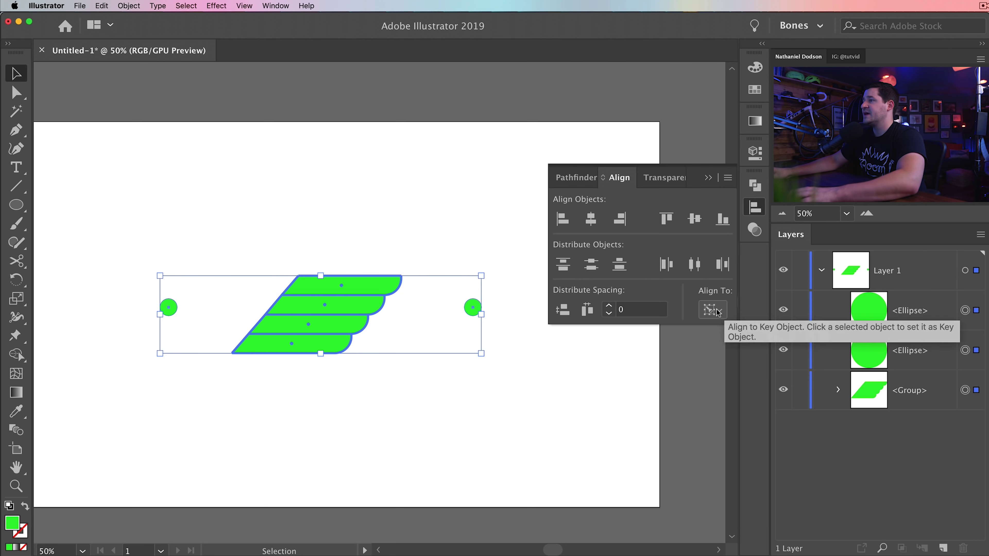
click(695, 223)
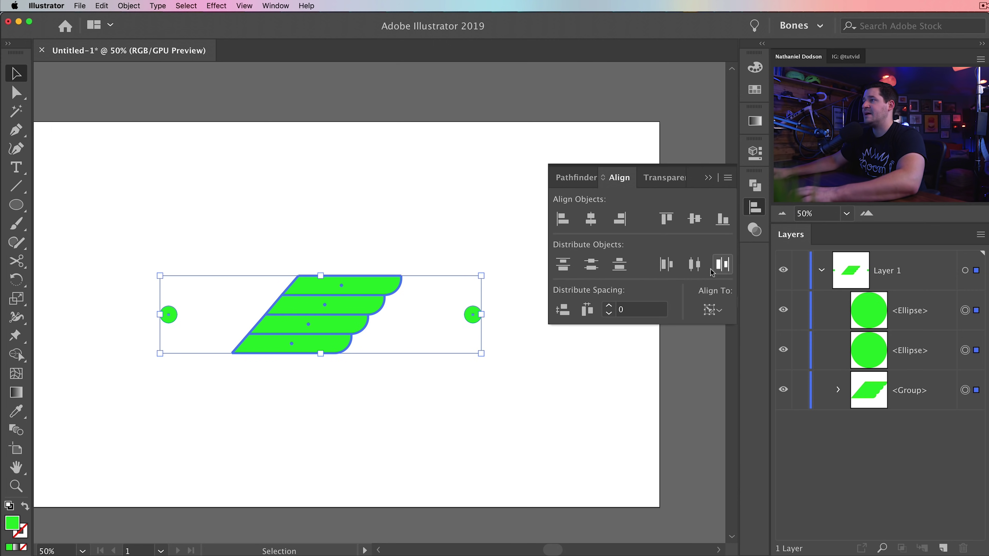
click(691, 268)
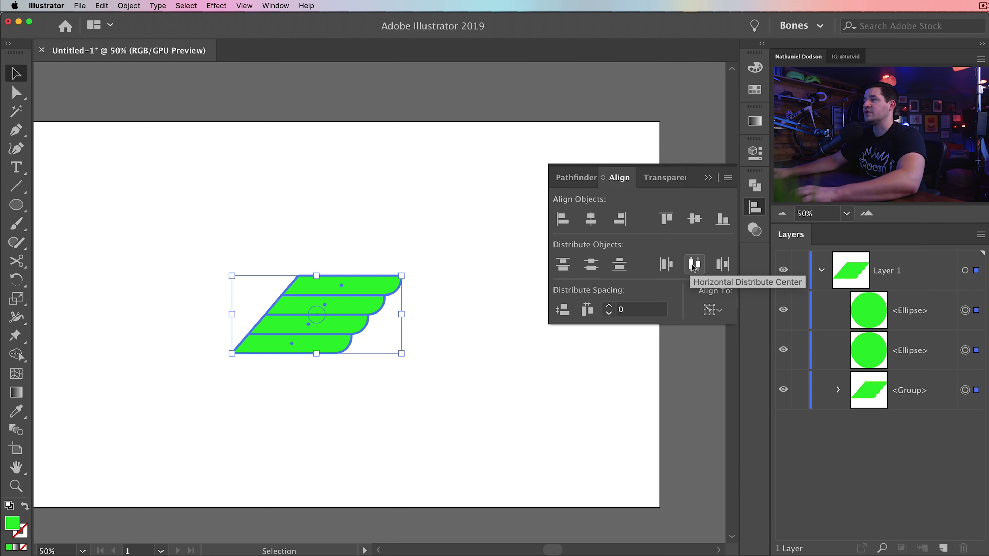
key(super+z)
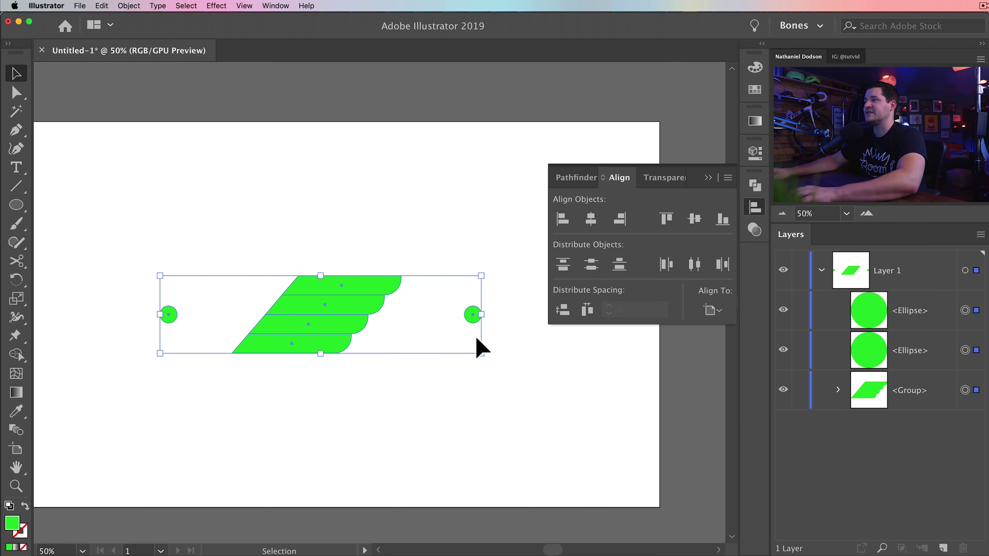
Step: Switch to Align To Selection and centre the wing evenly between the two circles
click(713, 311)
click(667, 350)
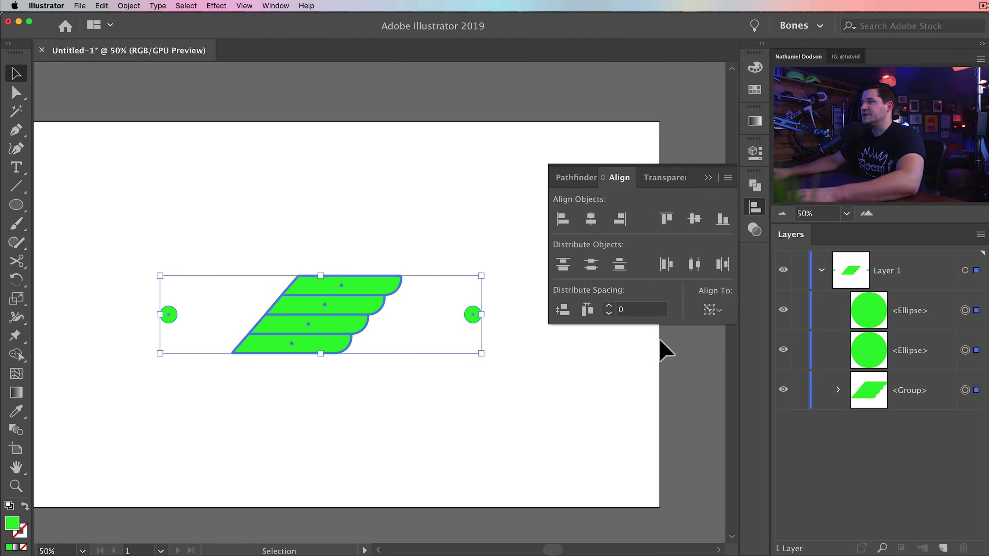
click(719, 310)
click(734, 330)
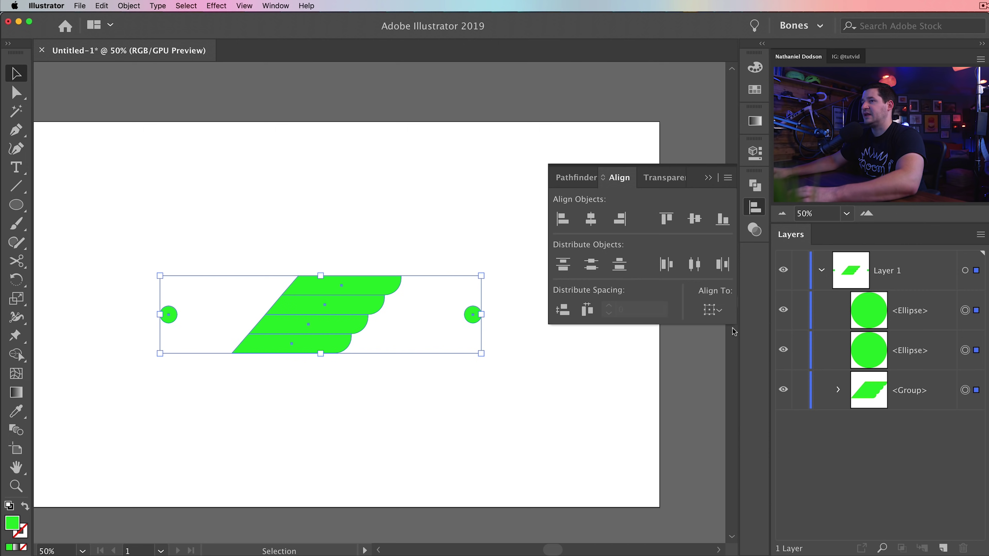
click(696, 266)
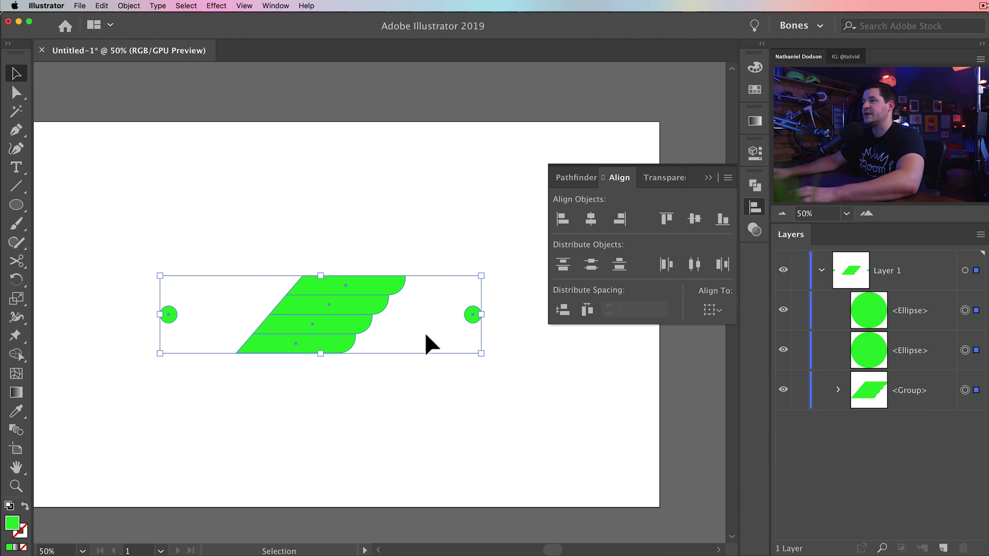
click(356, 380)
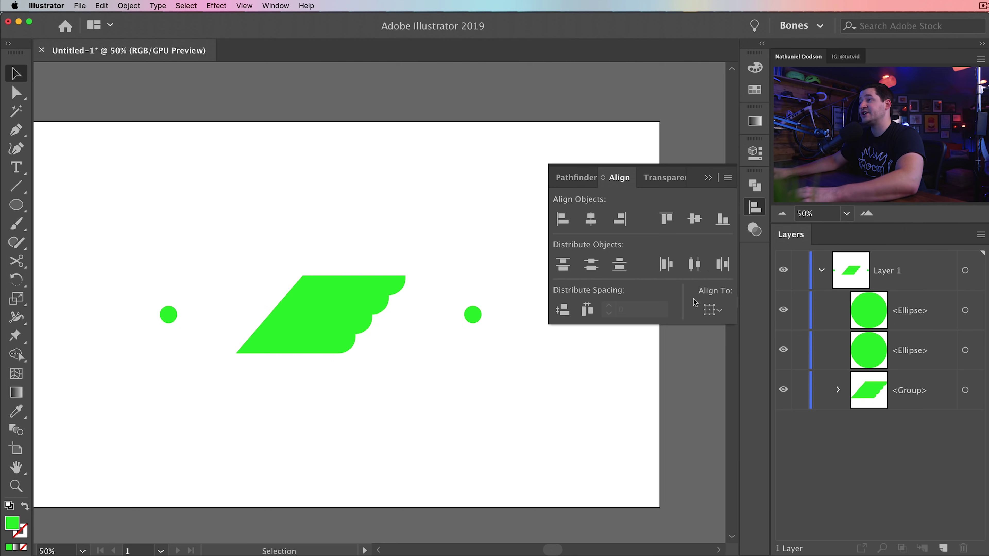
click(716, 310)
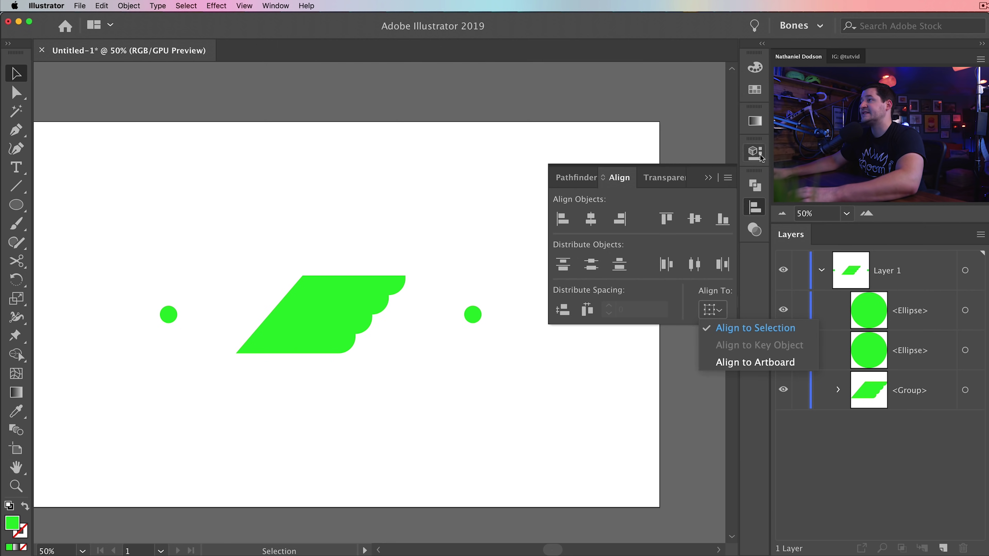
click(756, 212)
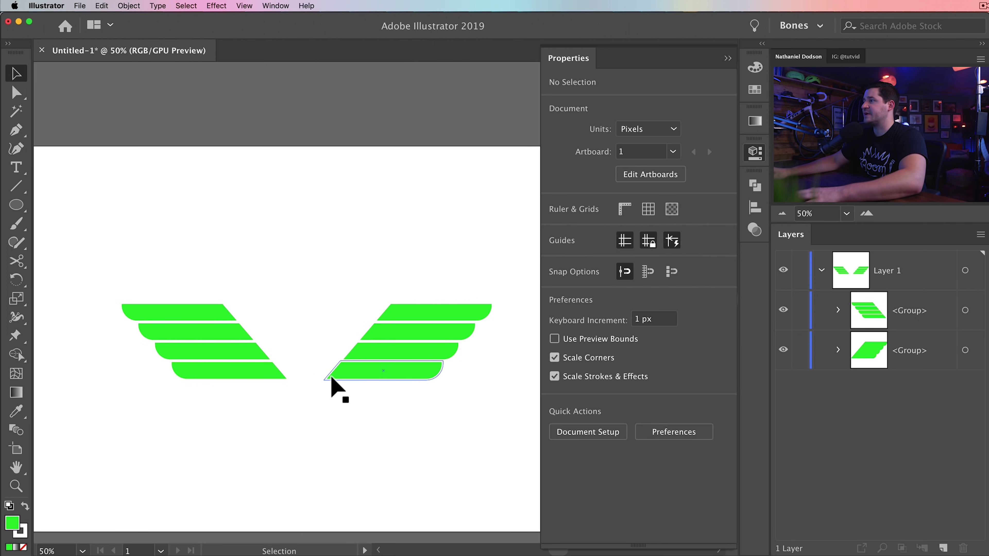
Step: Zoom in on the wings to 66.67%
click(754, 153)
click(754, 152)
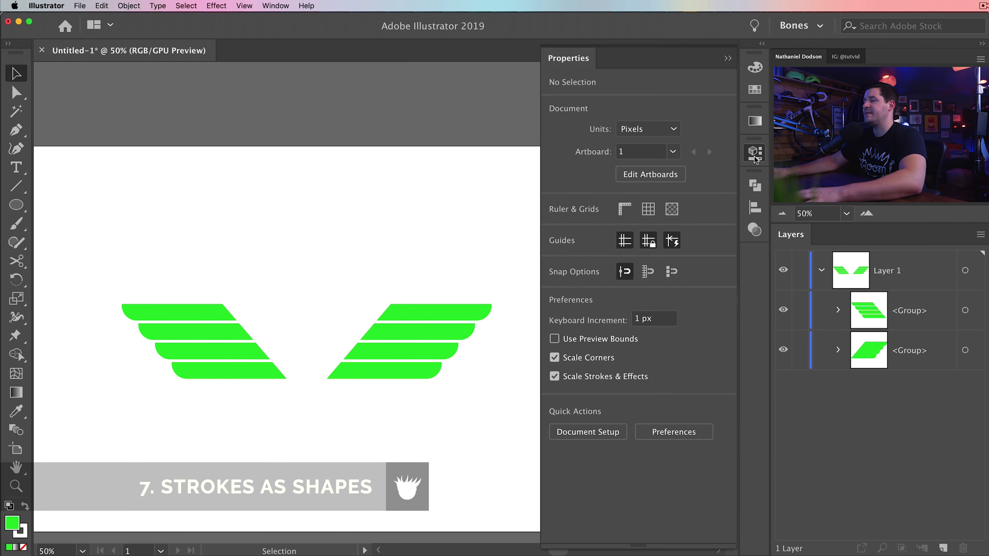
click(755, 153)
key(space)
key(z)
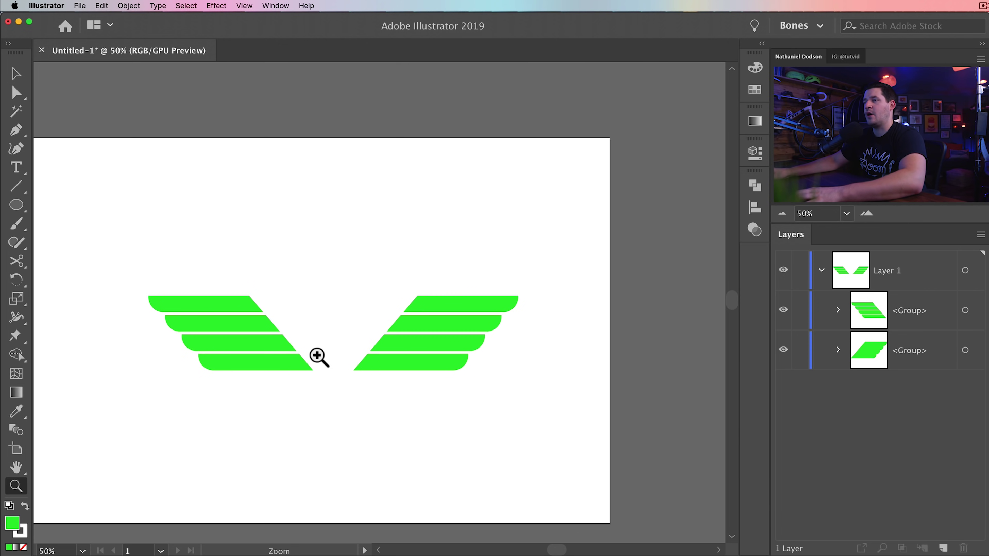
click(317, 356)
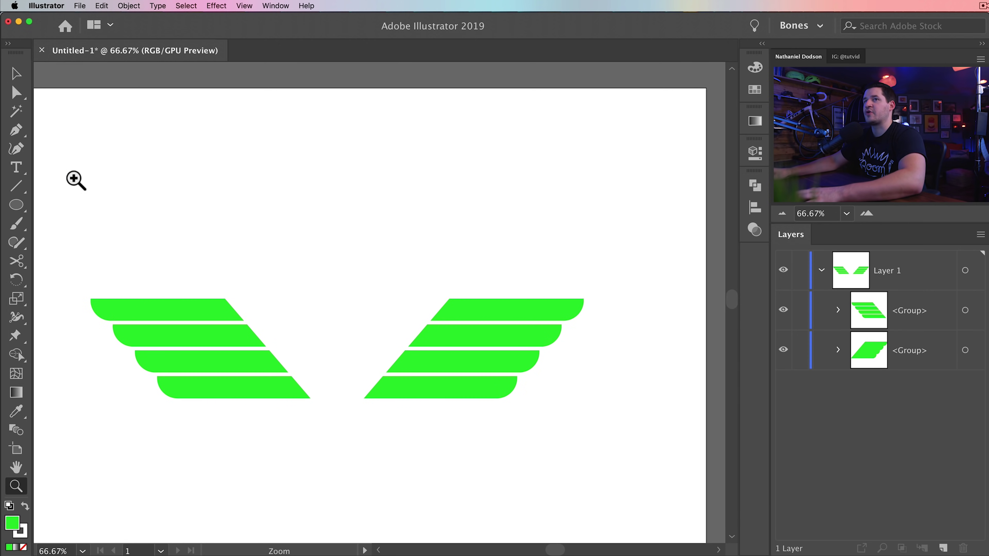
Step: Draw a vertical Pen line between the wings and swap fill and stroke to green
click(21, 137)
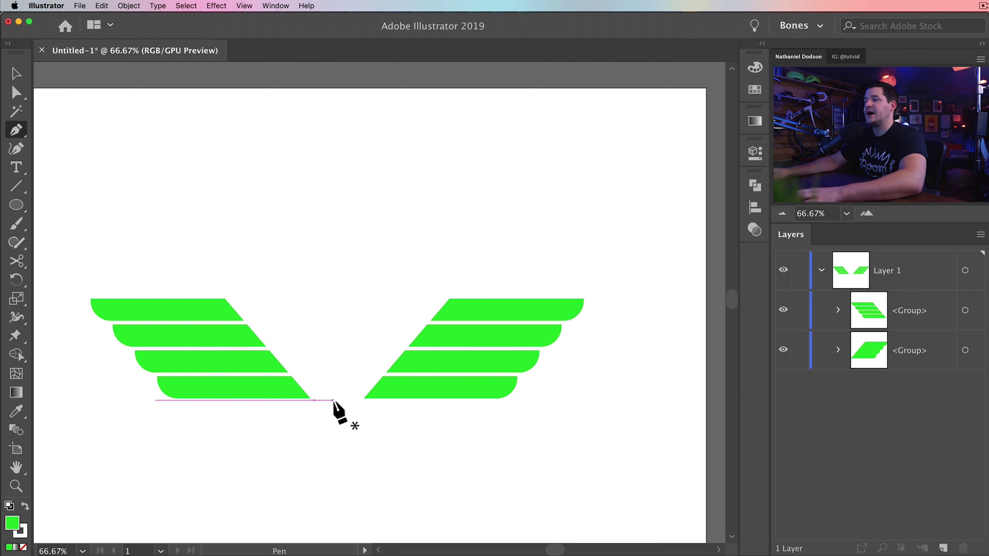
click(334, 403)
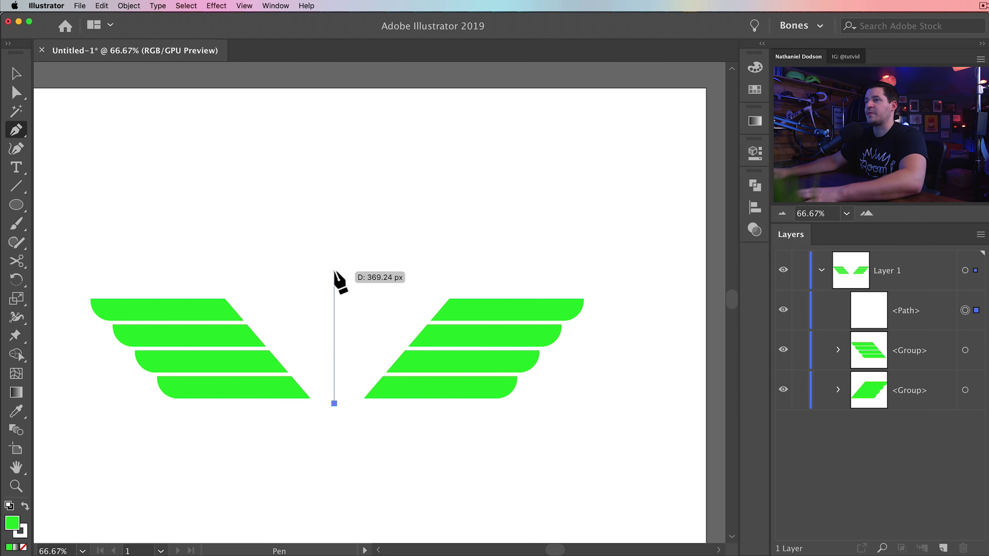
click(334, 266)
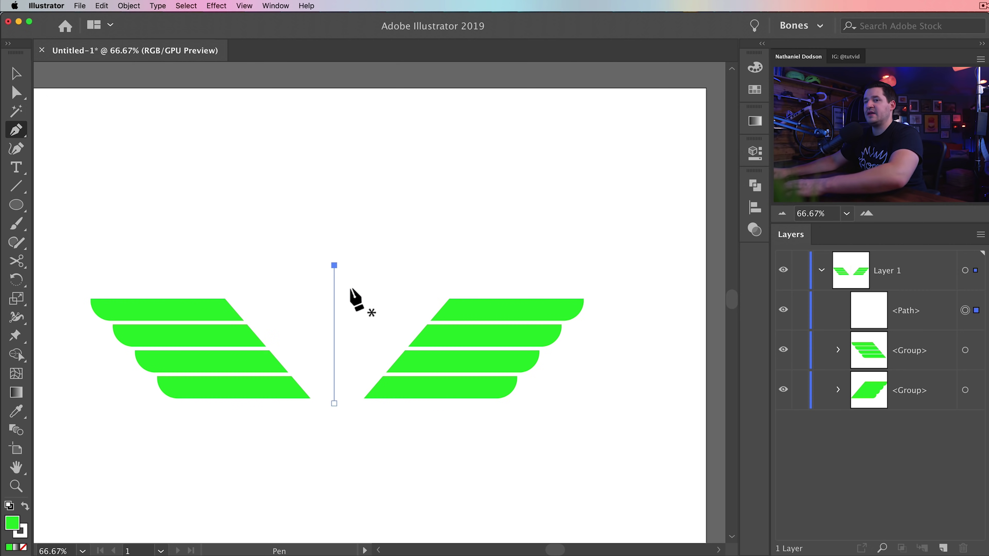
click(25, 507)
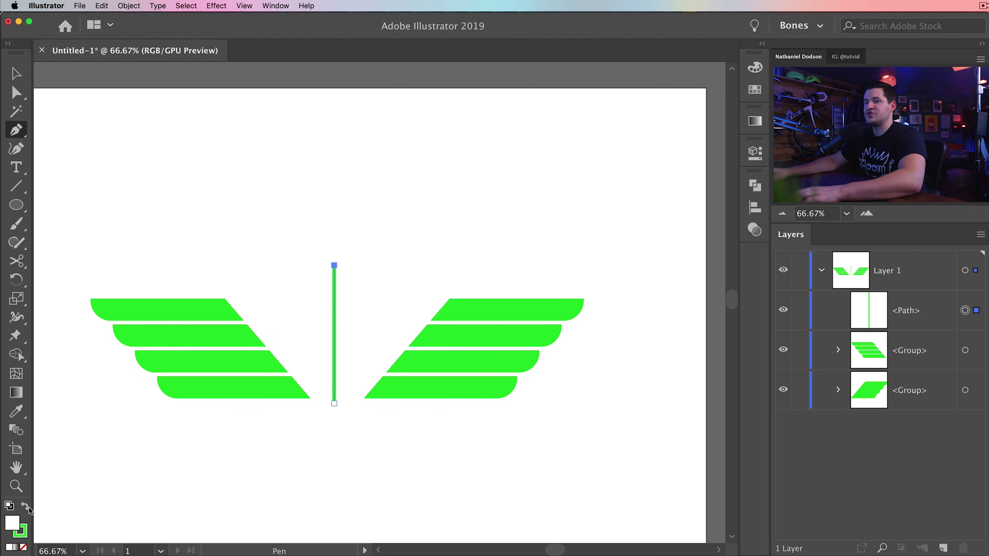
click(26, 528)
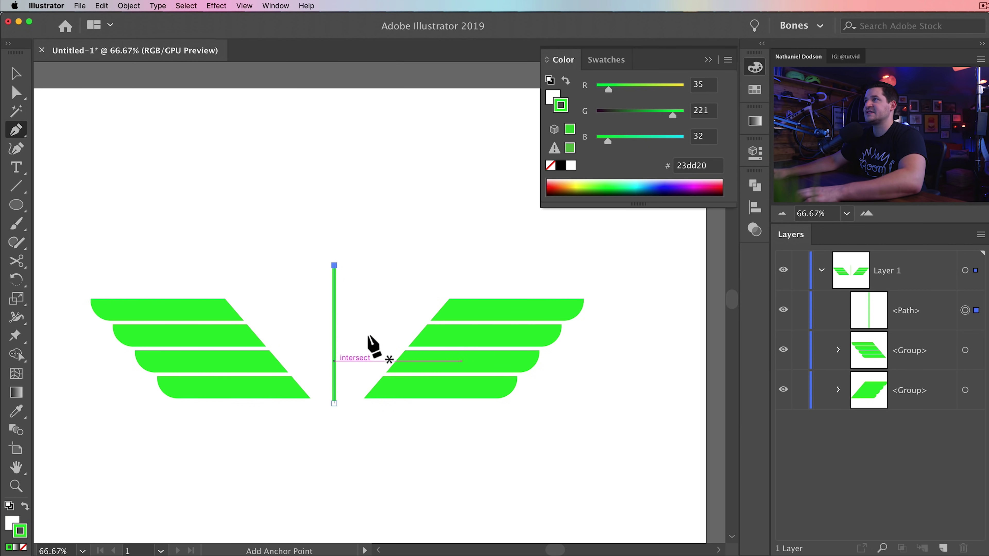
click(753, 69)
Step: Set the line's stroke weight to 30 pt
click(756, 151)
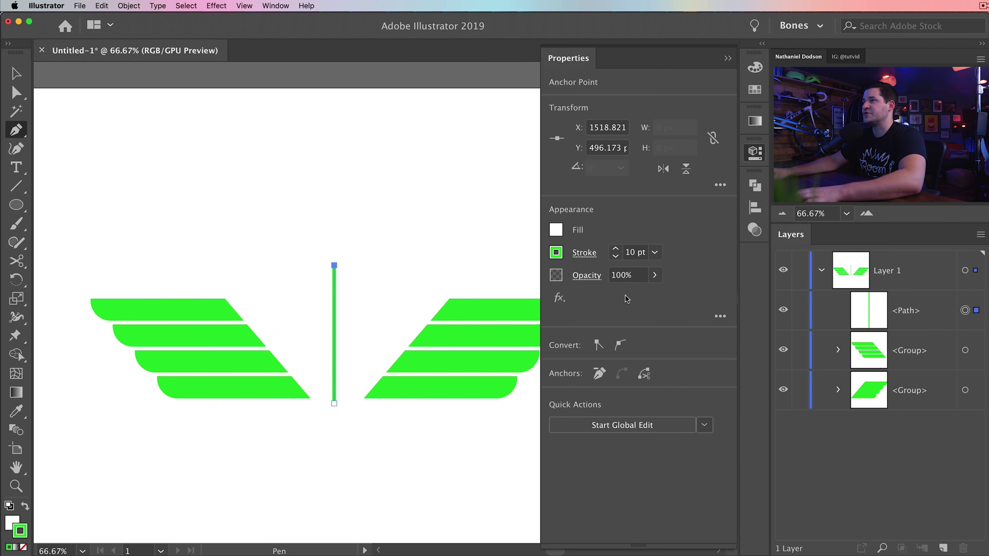
click(641, 254)
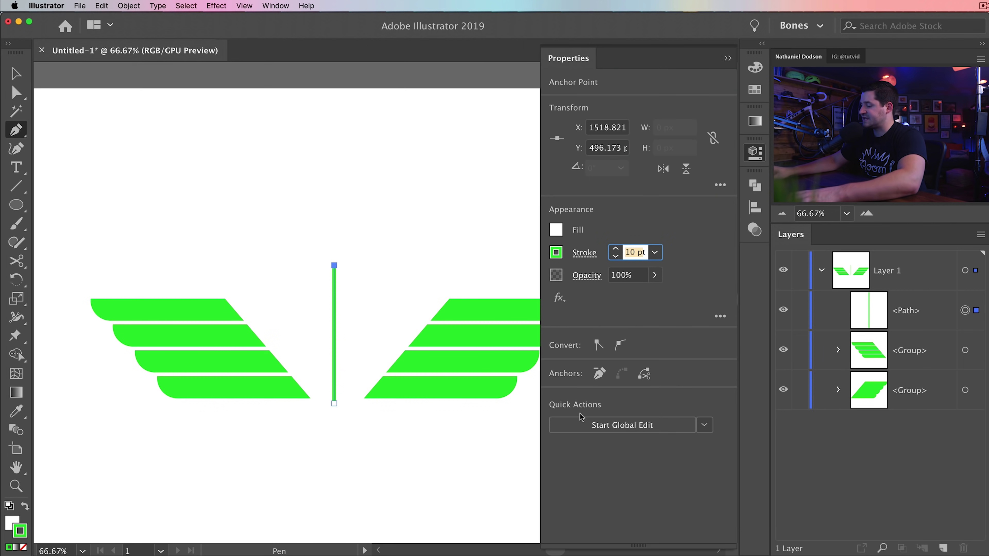
text(30t)
key(Tab)
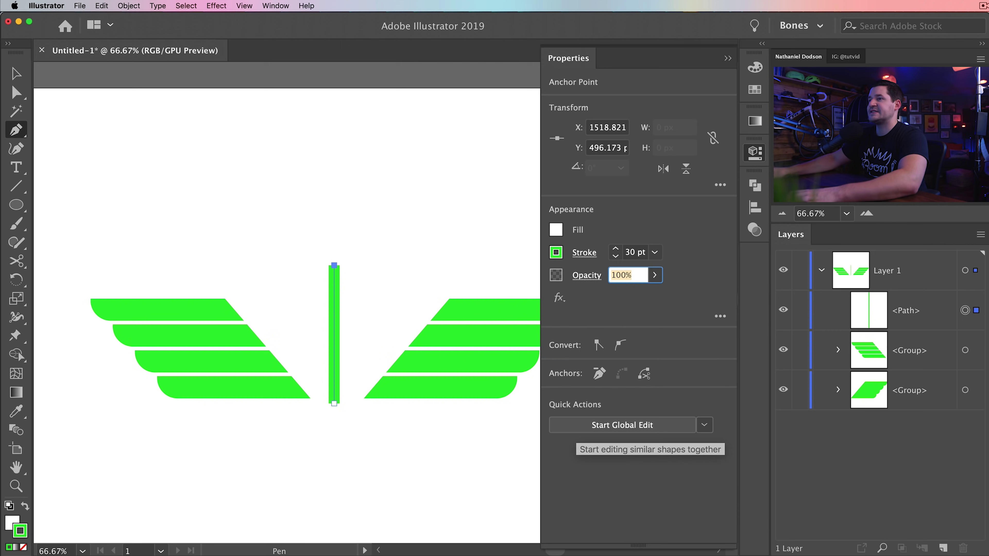
click(15, 73)
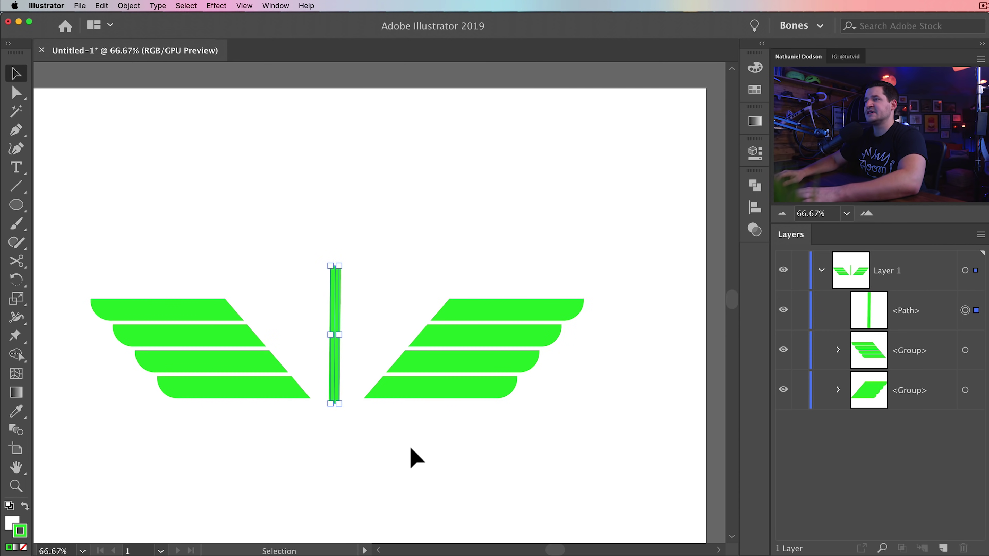
Step: Distribute the centre line evenly between the wings and align all three on vertical centres
drag(197, 234, 563, 408)
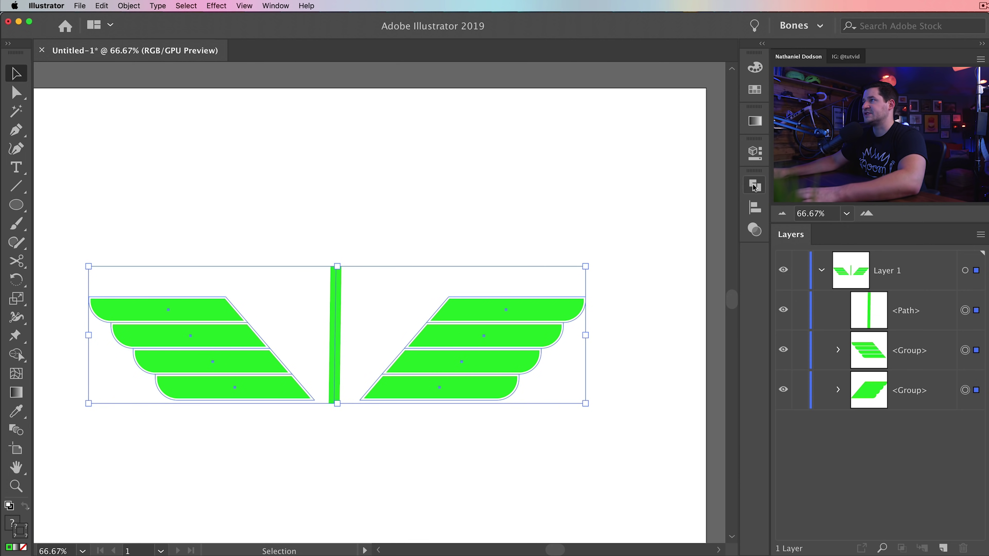
click(755, 208)
click(695, 265)
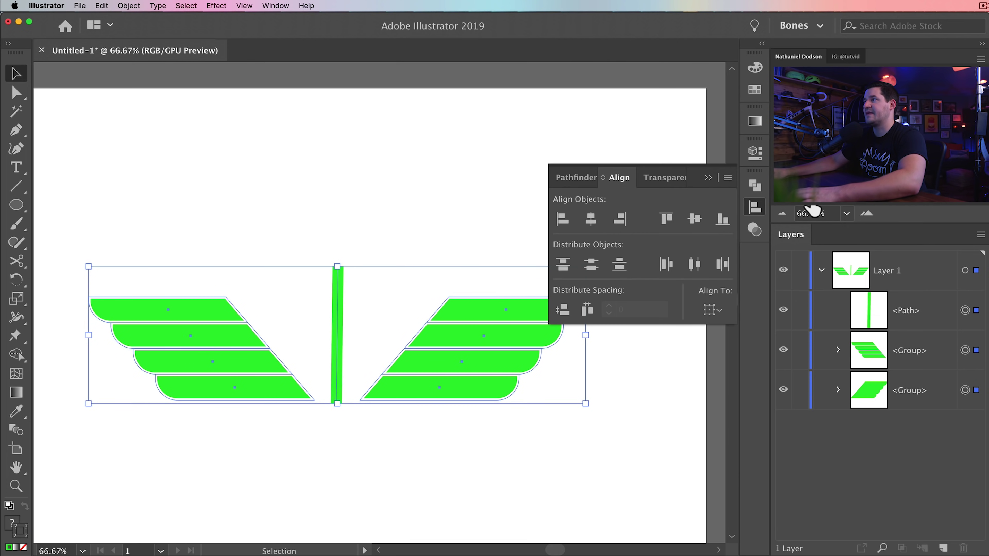
click(696, 220)
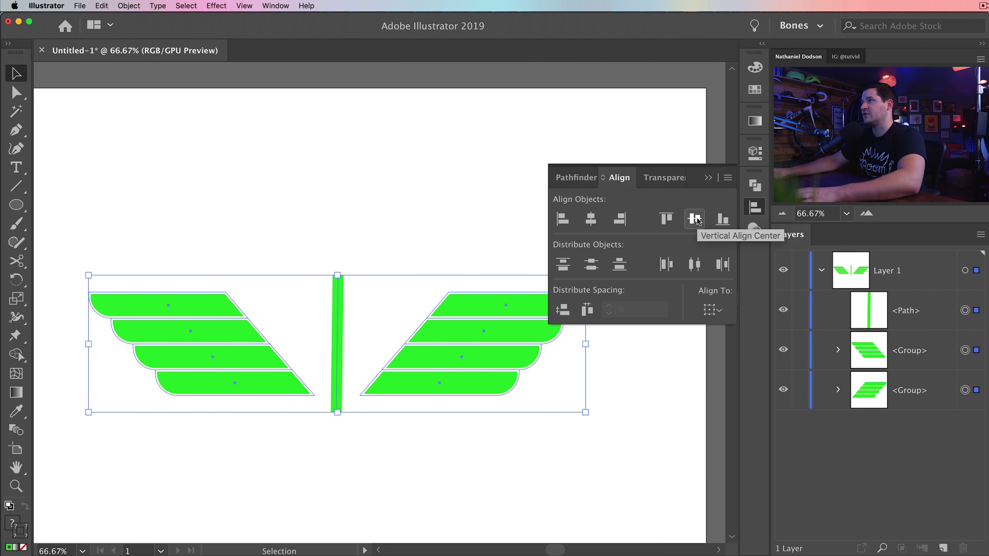
click(755, 208)
click(356, 390)
click(339, 368)
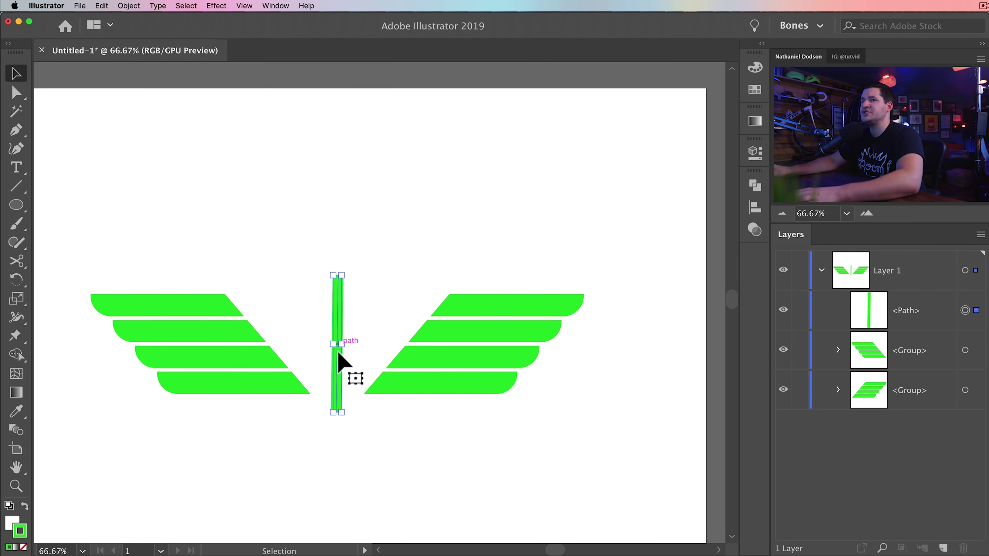
Step: Use the Width tool to flare the centre stroke into a jagged, bird-like head with a tapered bottom
click(17, 334)
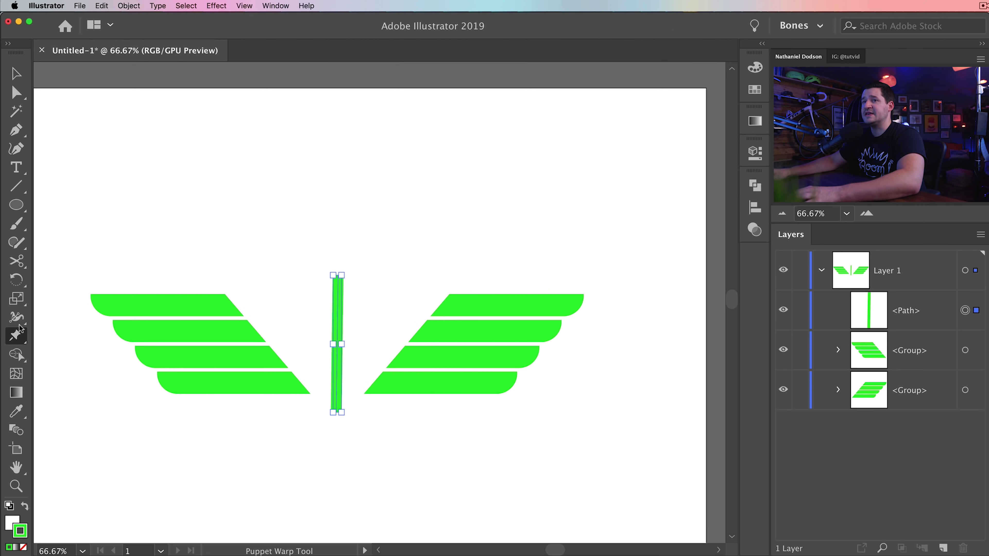
drag(17, 324, 74, 322)
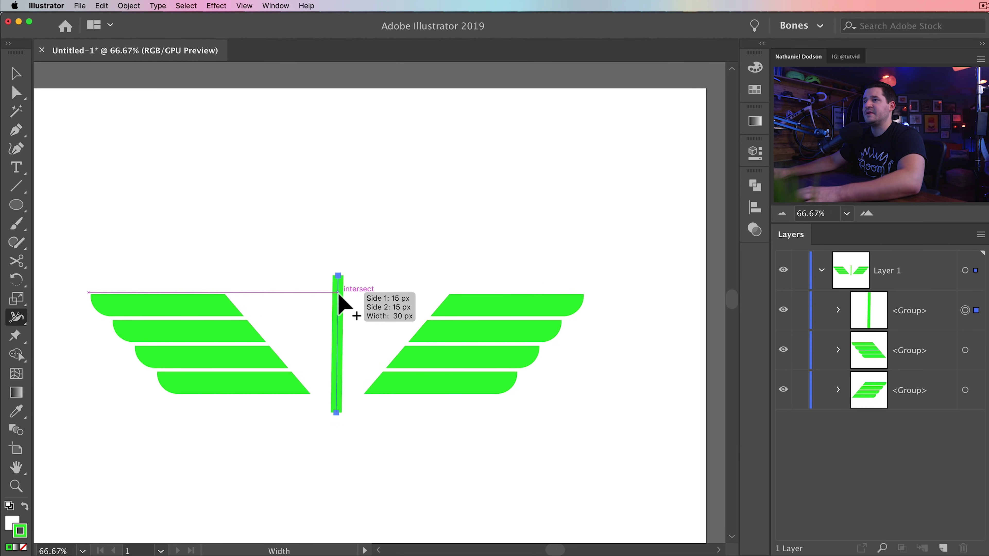
drag(342, 301, 377, 311)
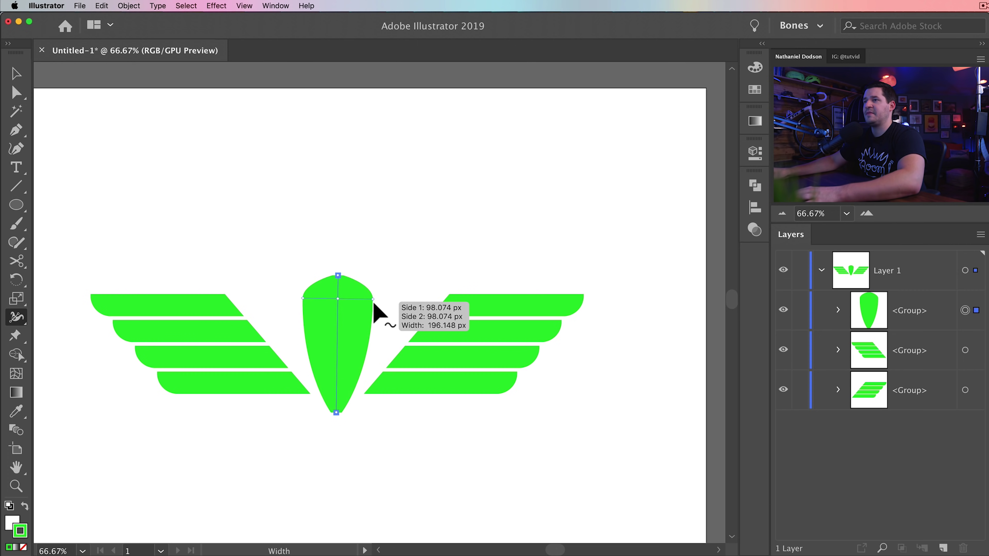
drag(343, 281, 334, 285)
drag(342, 413, 331, 419)
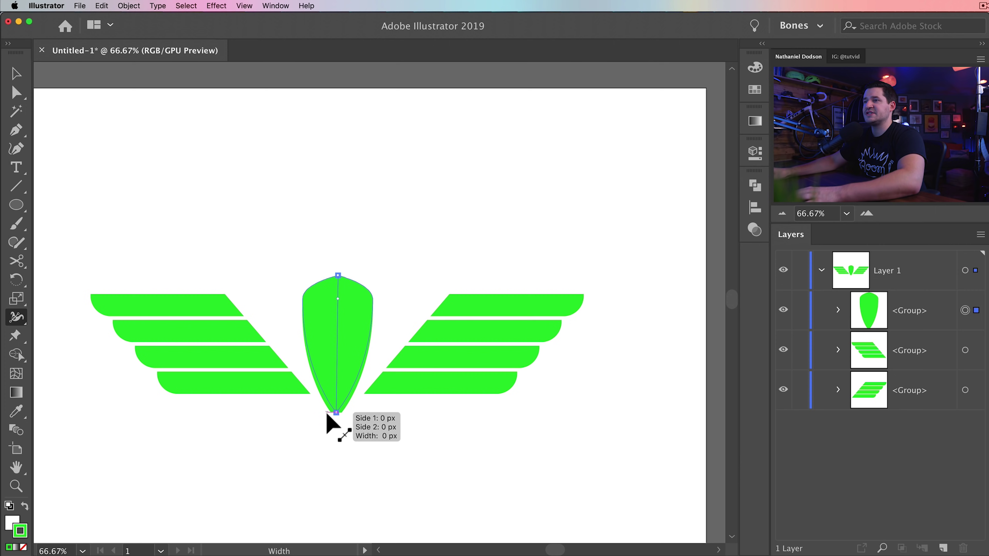
key(super+z)
drag(368, 345, 356, 344)
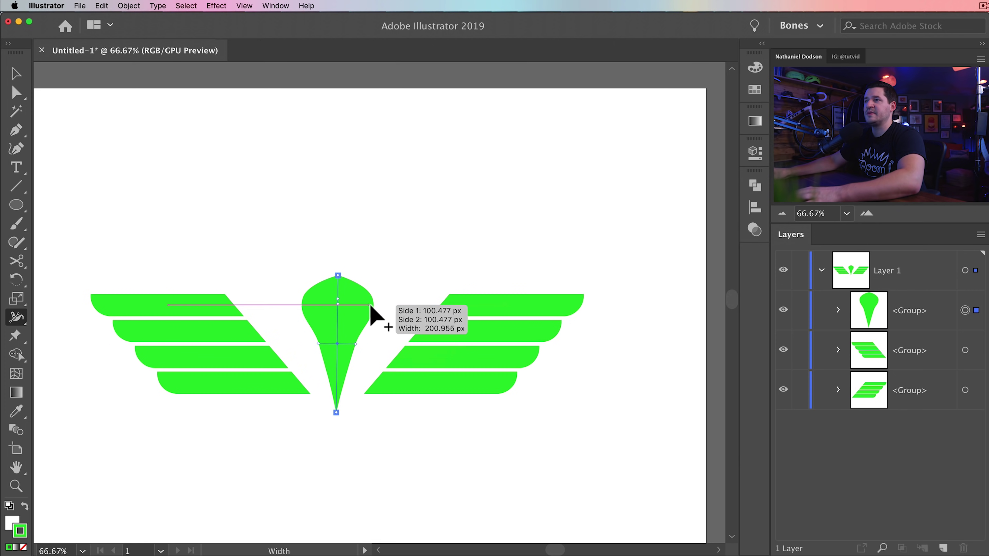
drag(373, 306, 374, 332)
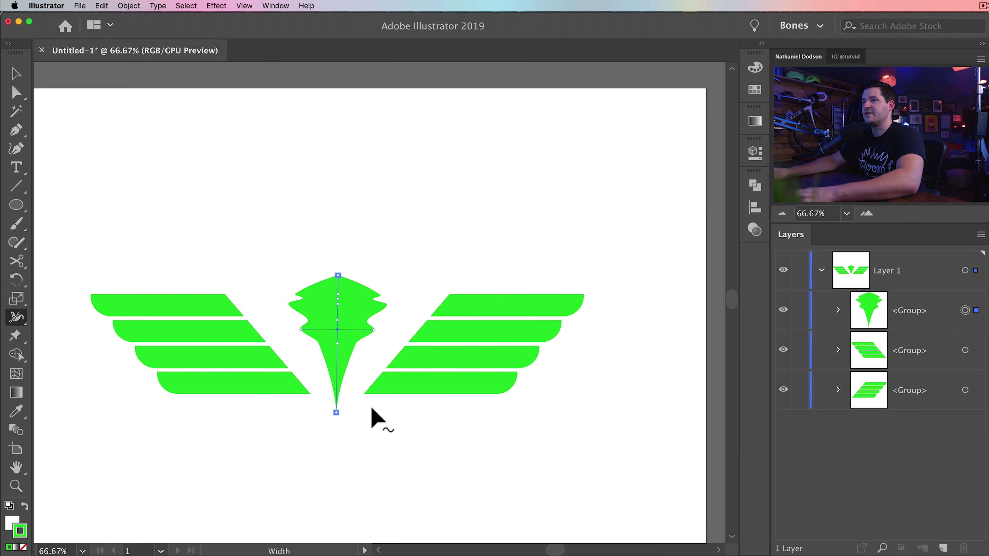
key(v)
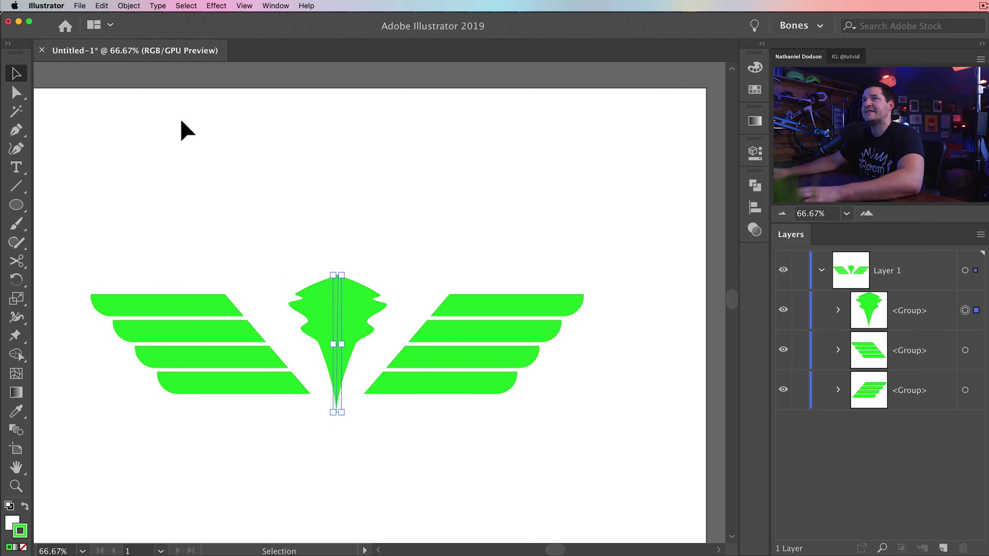
Step: Try Outline Stroke on the centre stroke, then undo it
click(130, 5)
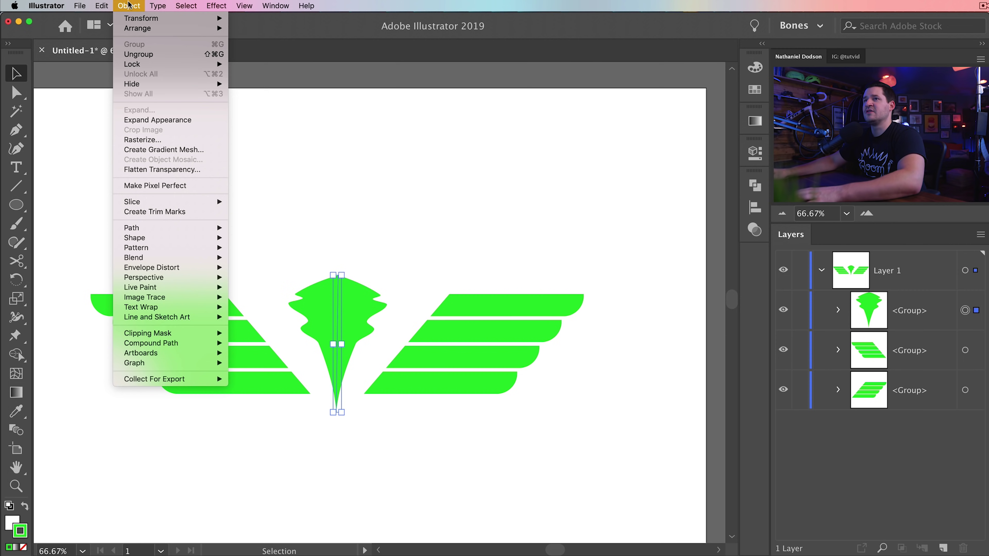
mouse_move(170, 229)
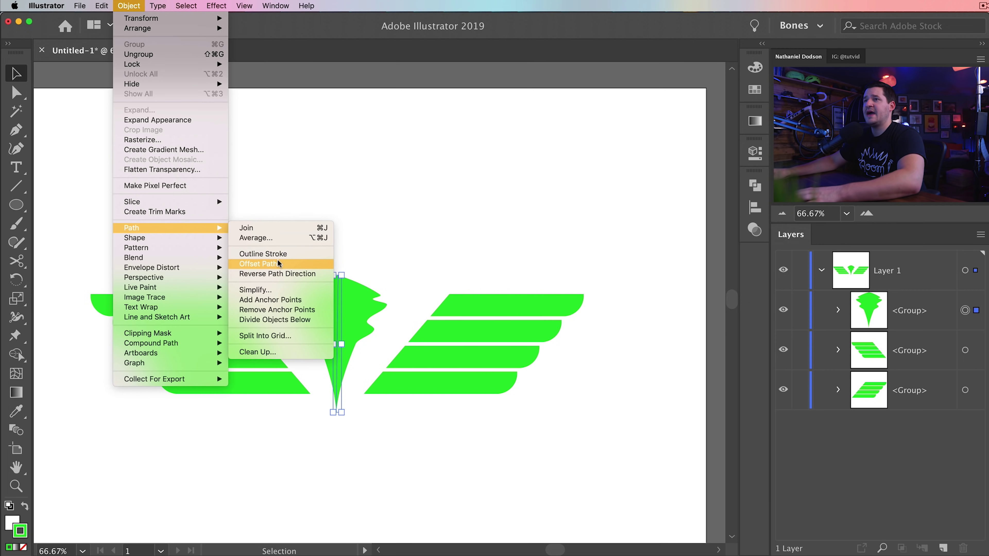
click(263, 253)
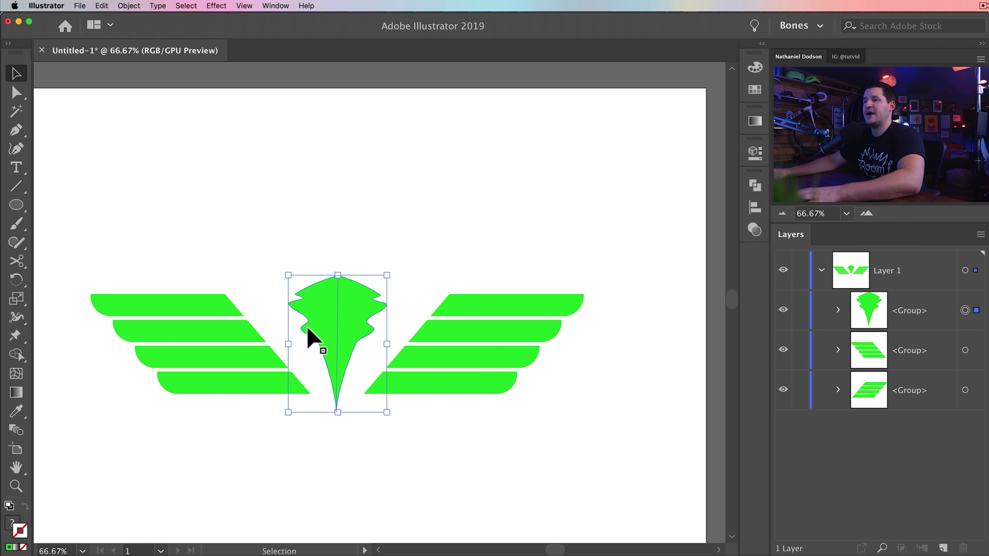
key(super+z)
Step: Expand the centre stroke's appearance into a filled shape and ungroup it
click(124, 5)
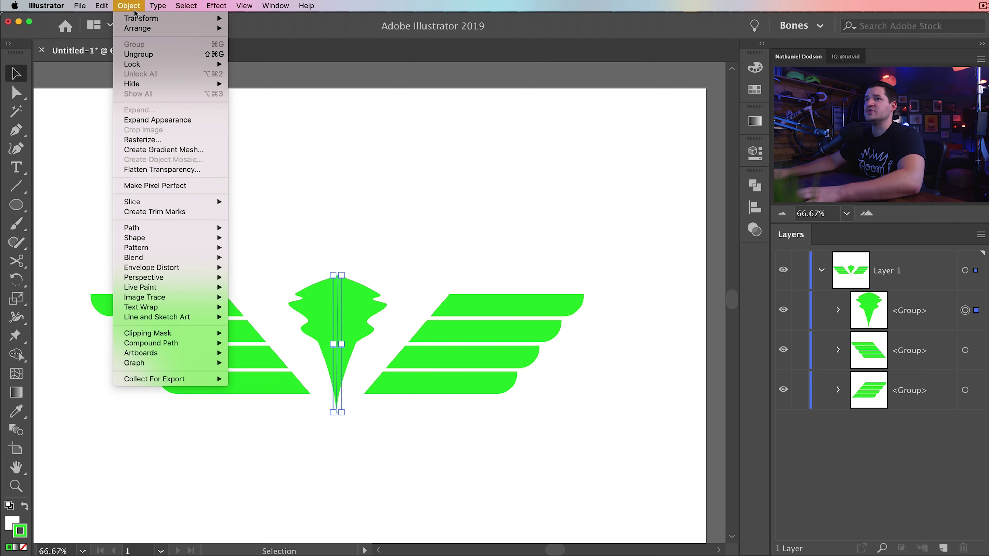
click(177, 121)
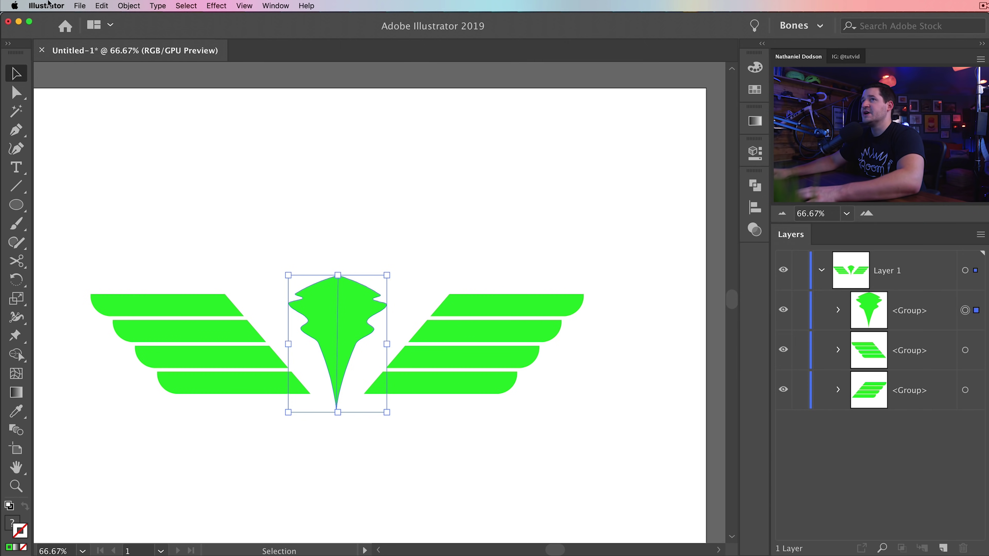
click(129, 6)
click(130, 53)
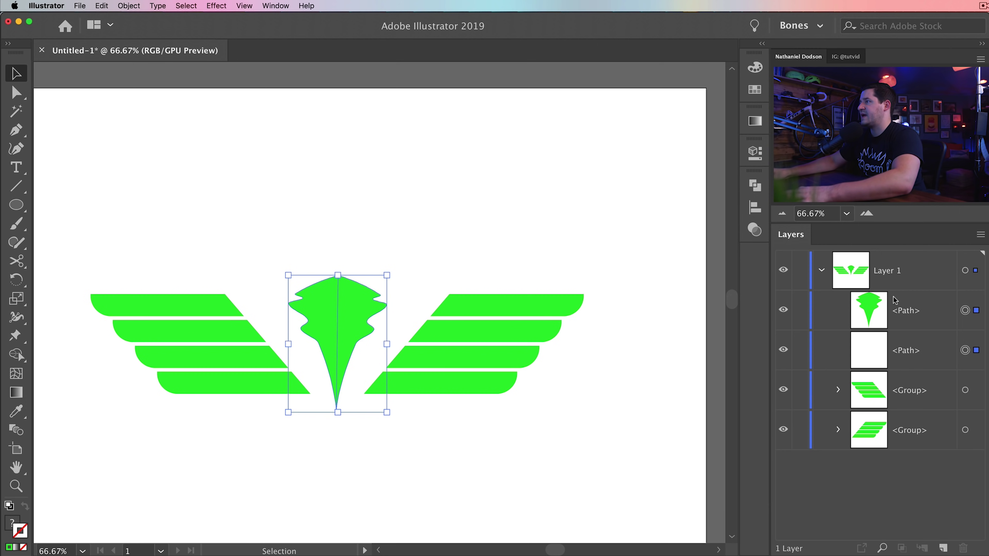
Step: Delete the leftover thin centre path from the Layers panel and move the head shape left
click(965, 311)
click(965, 350)
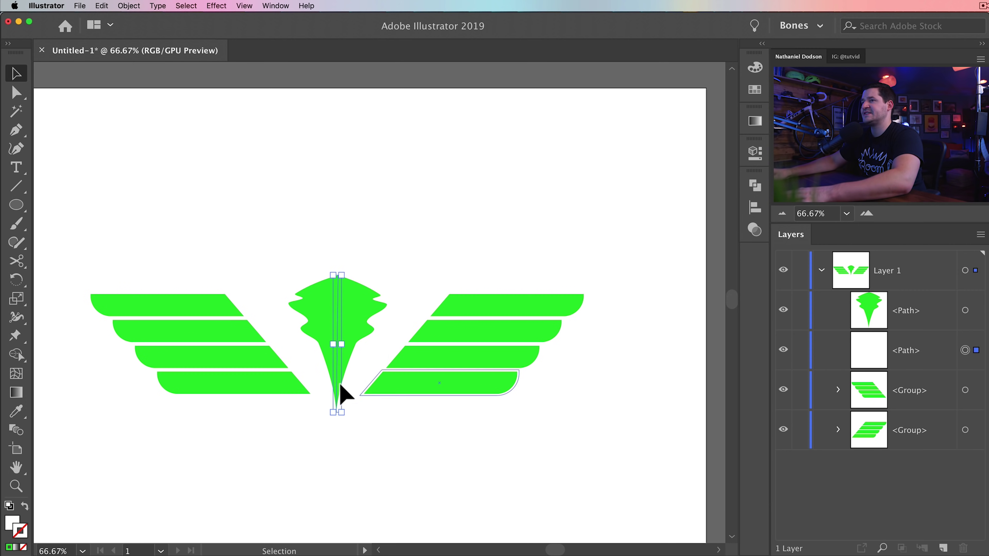
click(919, 355)
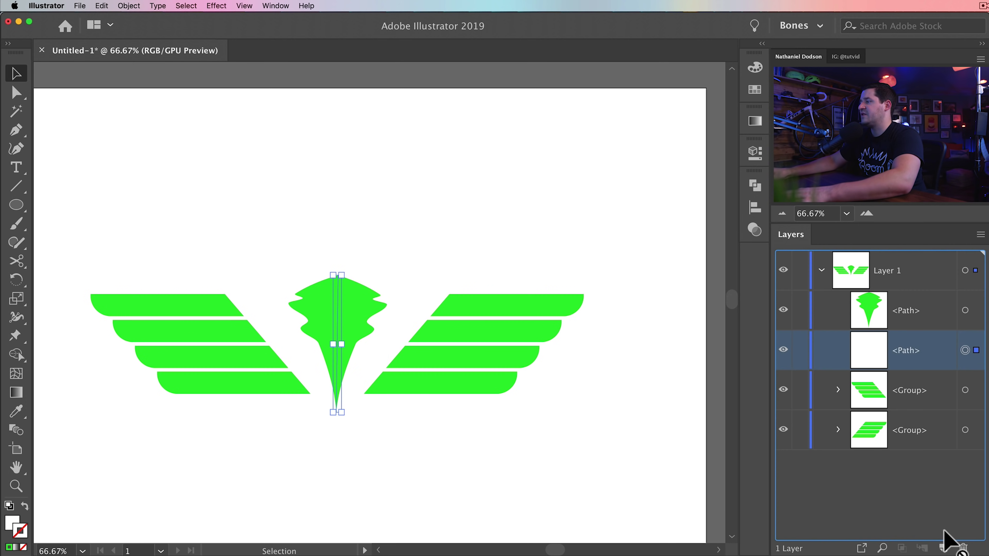
click(964, 549)
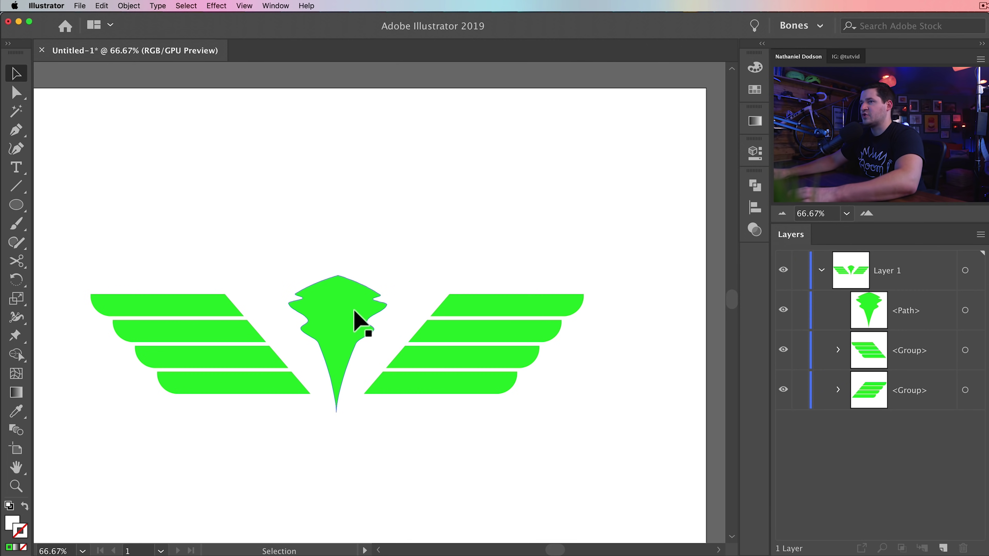
drag(355, 320, 334, 312)
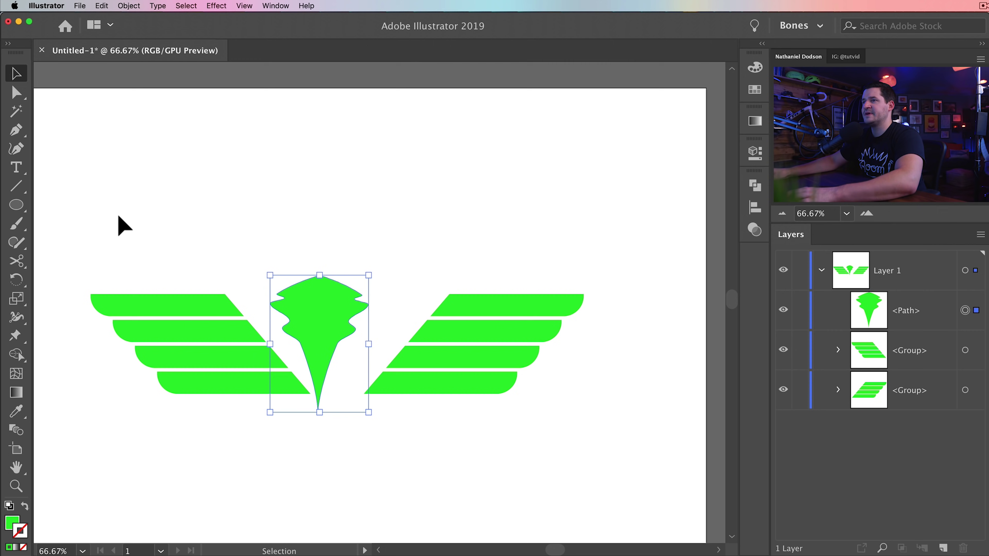
Step: Drag the right wing group closer to the head
drag(118, 216, 560, 399)
click(647, 308)
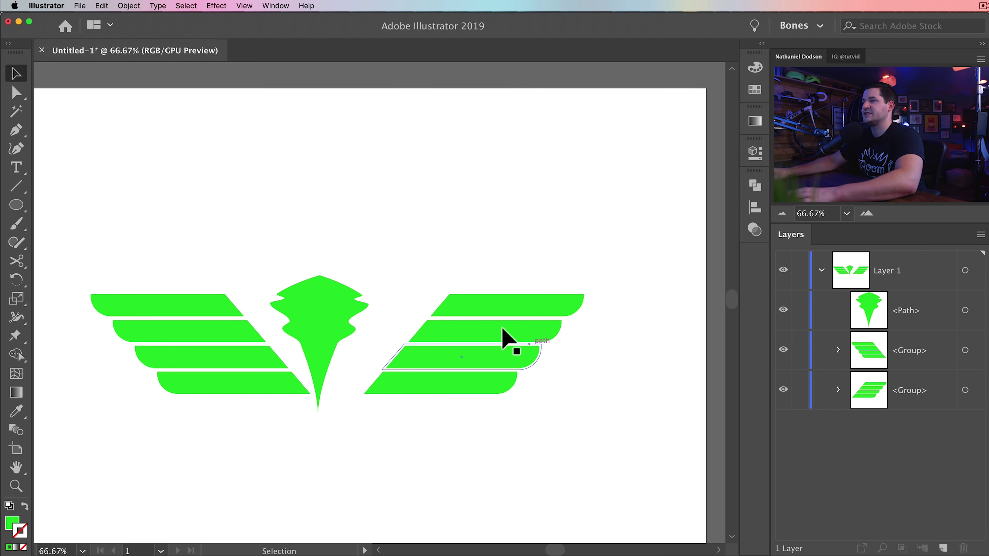
drag(505, 337, 472, 335)
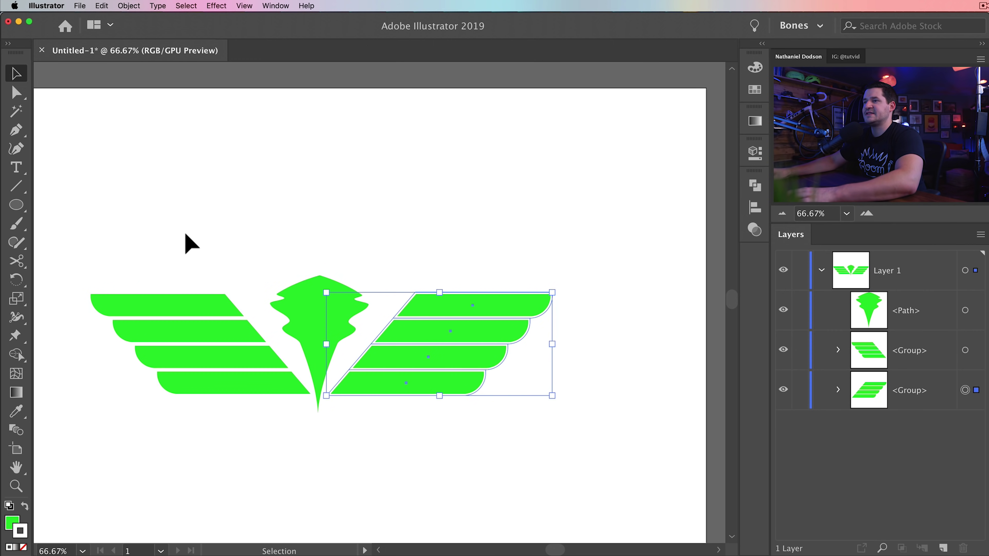
Step: Distribute the head and both wings by horizontal centres, then check the head's fill colour
drag(186, 239, 446, 398)
click(755, 207)
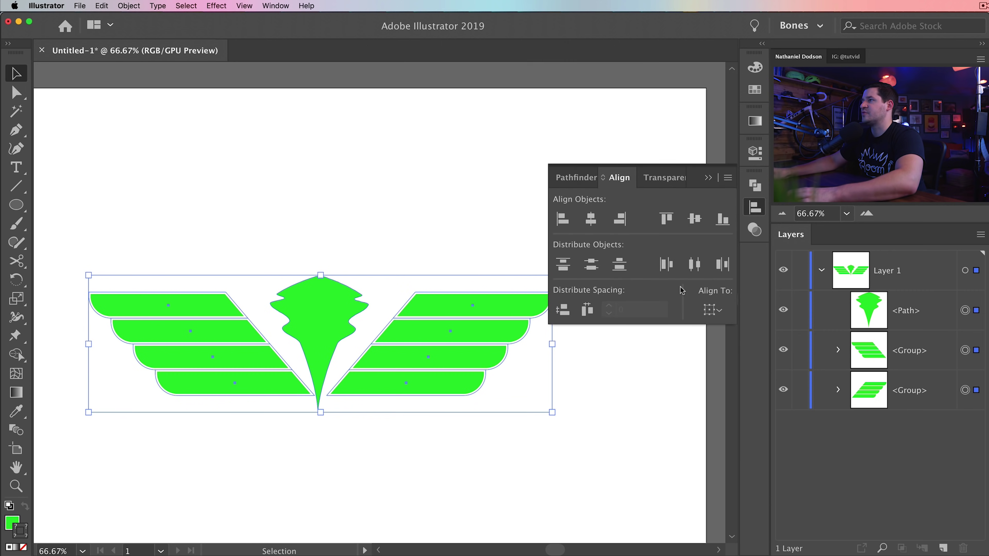
click(696, 268)
click(364, 206)
drag(382, 411, 447, 432)
click(453, 419)
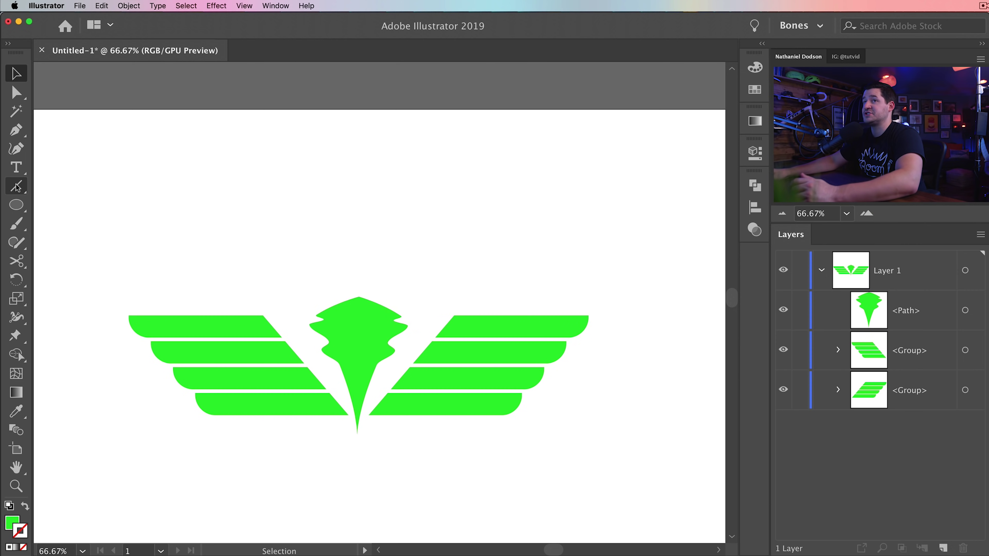
click(351, 350)
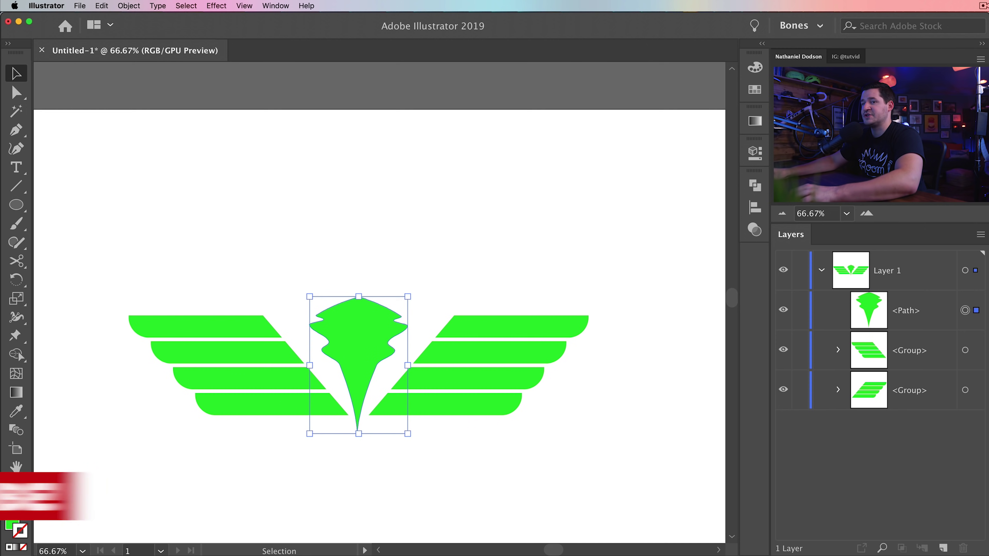
click(13, 524)
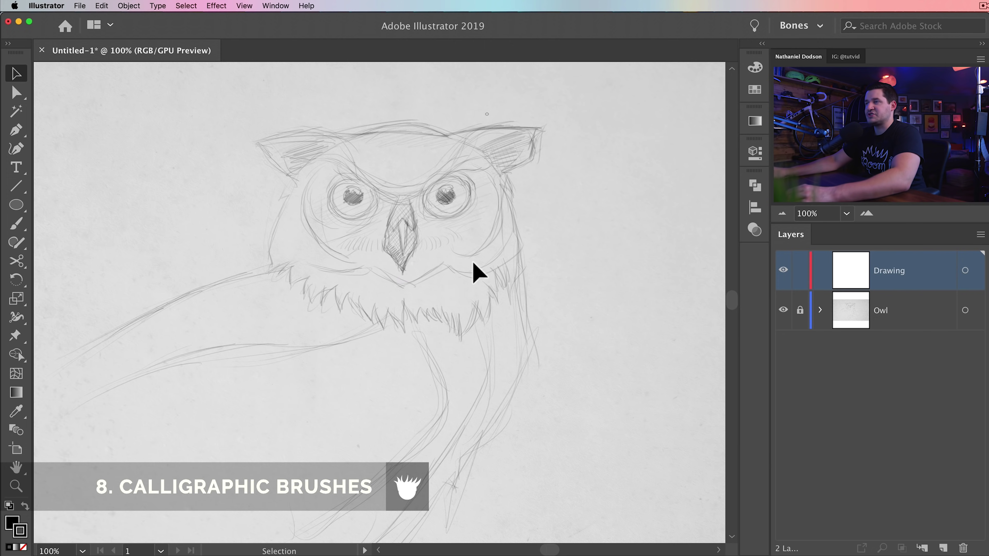
Step: Zoom in on the owl's face and select the Paintbrush tool
key(z)
click(445, 259)
mouse_move(418, 233)
mouse_down()
mouse_move(530, 291)
mouse_move(526, 284)
mouse_up()
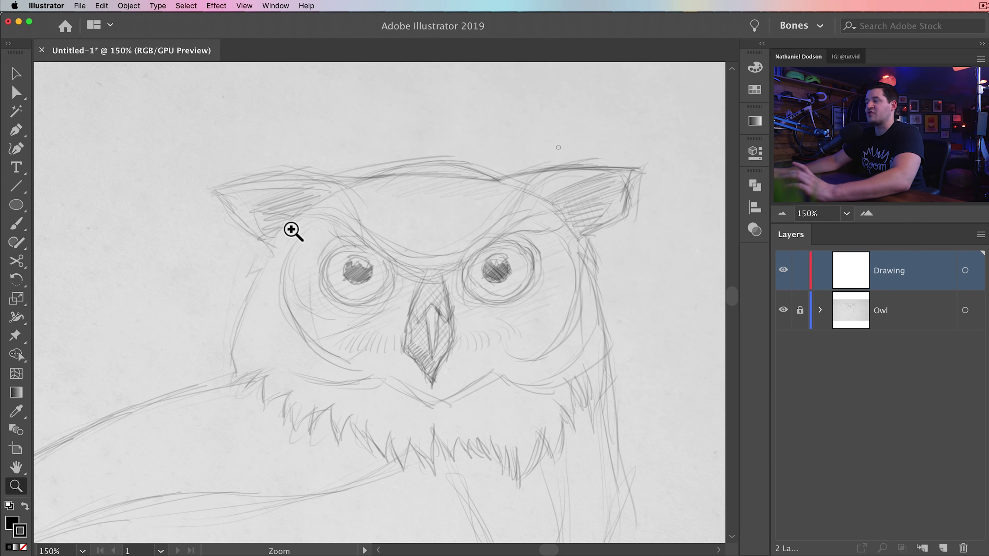
drag(527, 287, 516, 286)
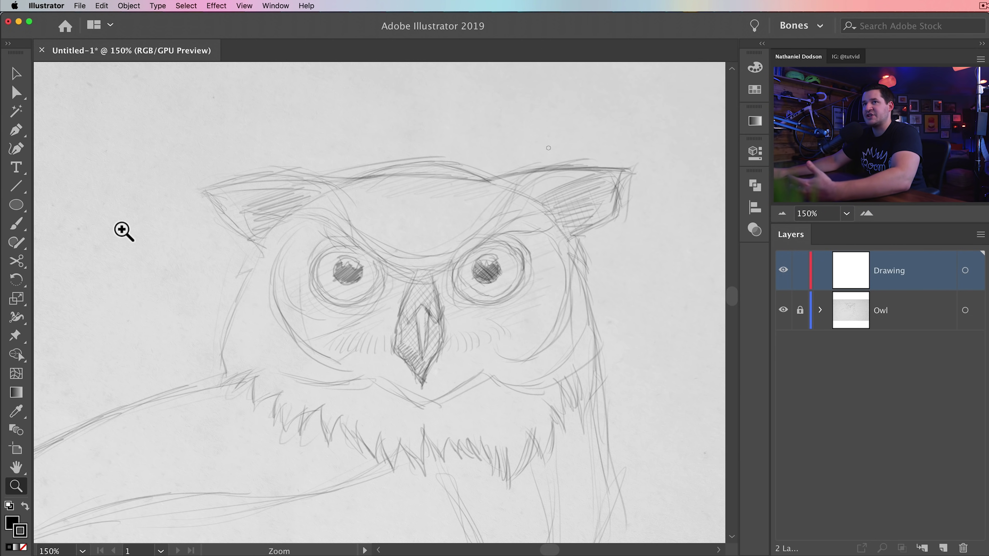
click(15, 225)
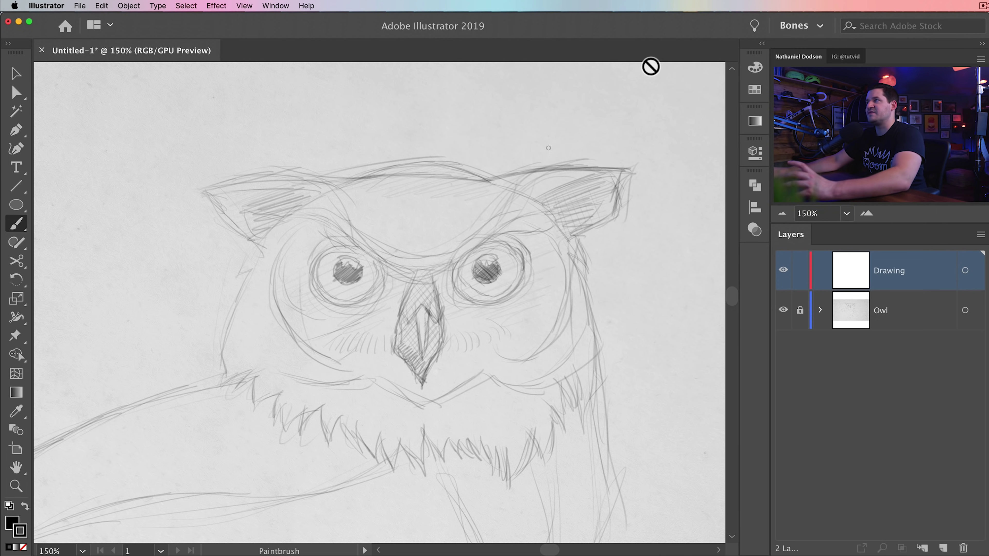
Step: Show the Brushes panel, then move and resize it away from the face
click(275, 5)
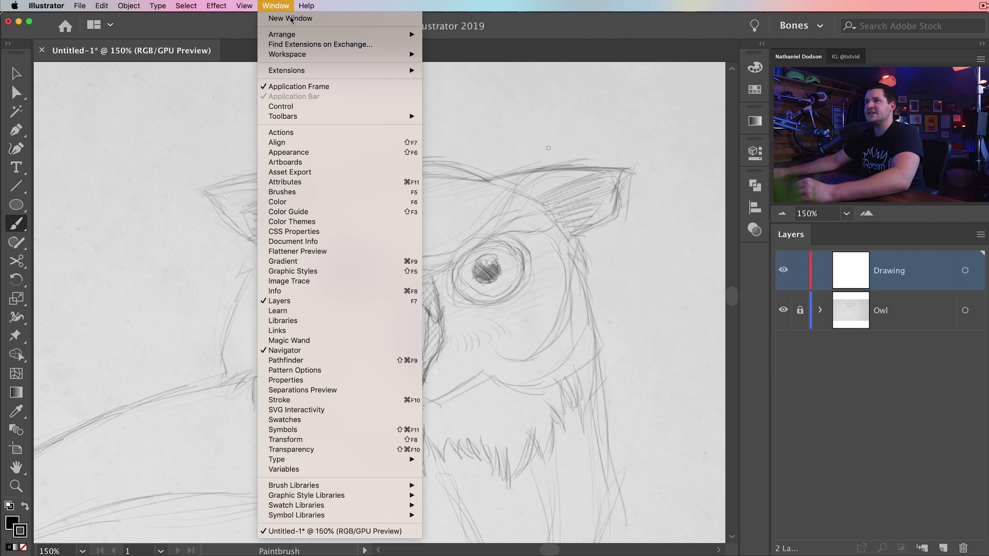
click(304, 191)
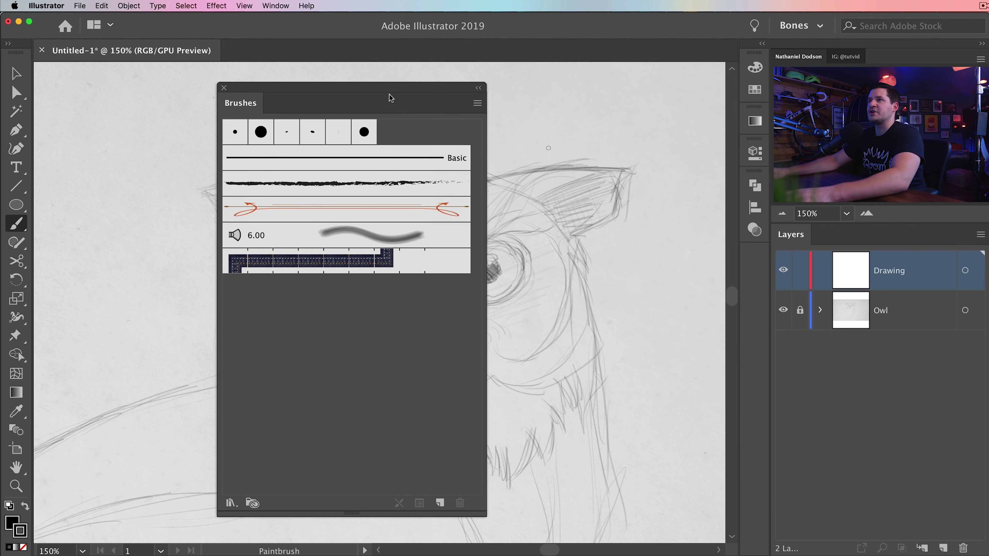
drag(391, 98, 456, 89)
mouse_move(551, 509)
mouse_down()
mouse_move(567, 371)
mouse_move(554, 355)
mouse_up()
Step: Create calligraphic brush 'New Brush' with 70% roundness and 9 pt pressure size with 9 pt variation
click(531, 344)
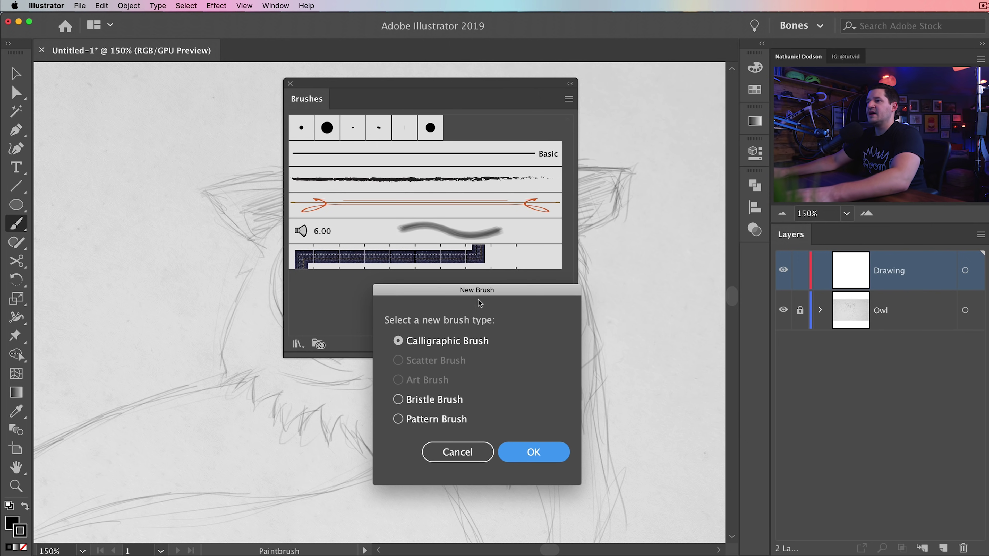
drag(480, 292, 446, 186)
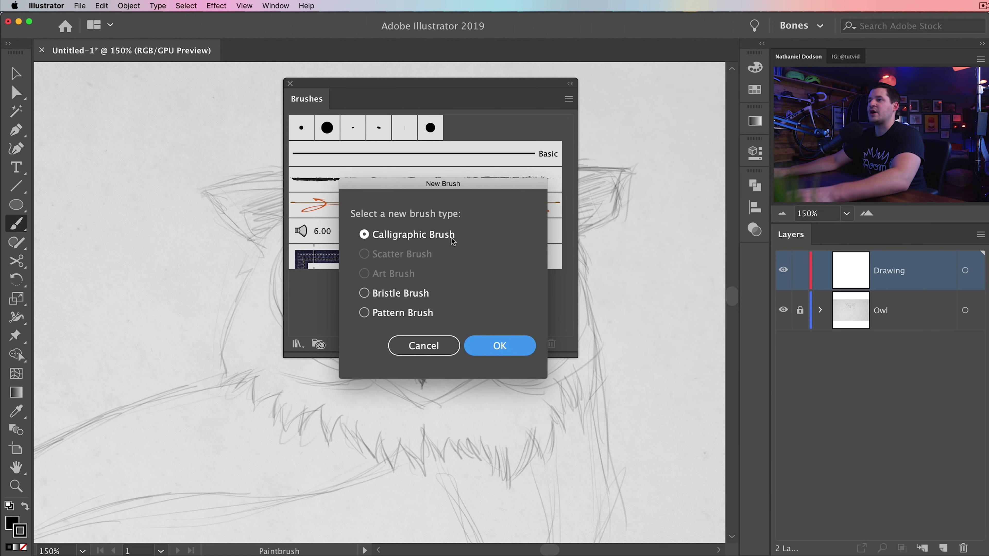
click(529, 347)
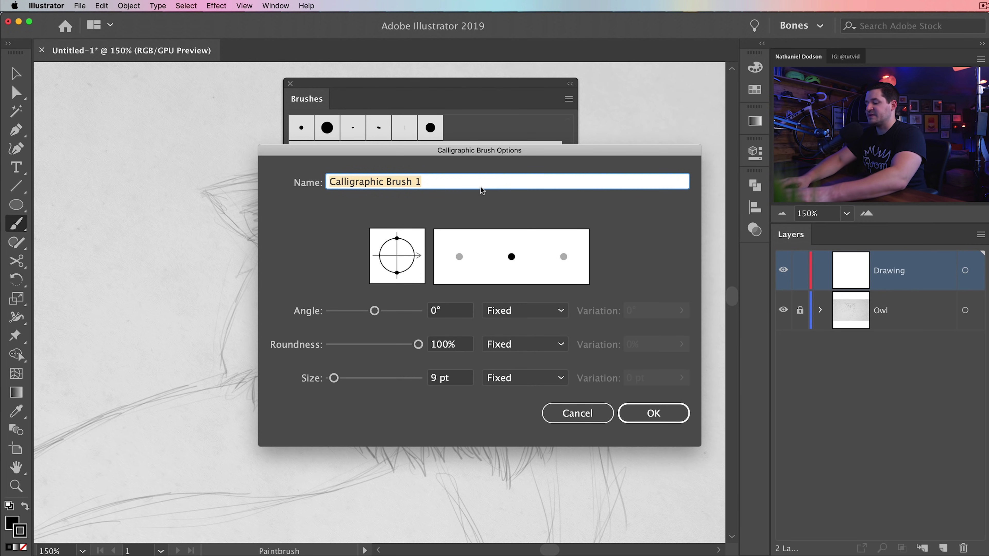
text(New Brush)
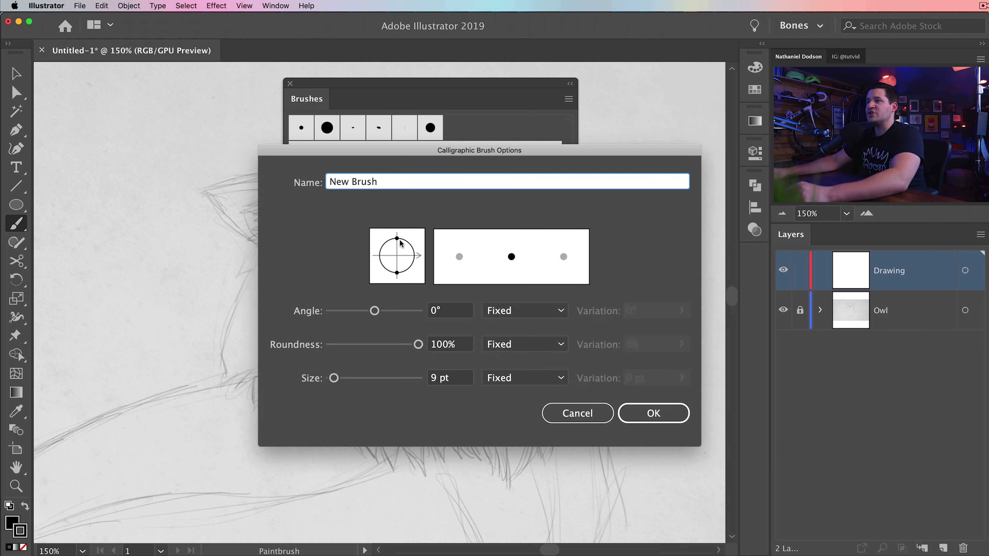
mouse_move(397, 239)
mouse_down()
mouse_move(397, 251)
mouse_move(394, 243)
mouse_up()
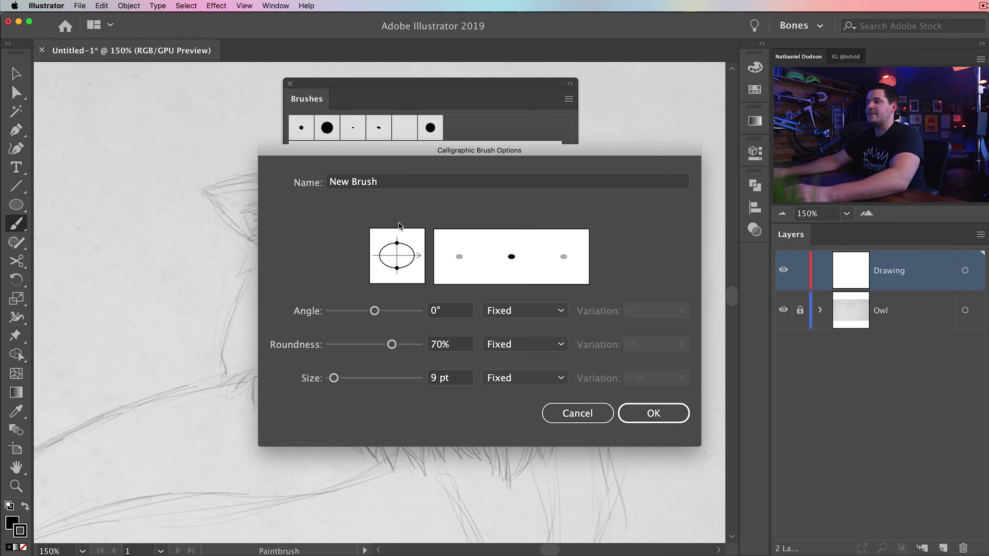
click(524, 378)
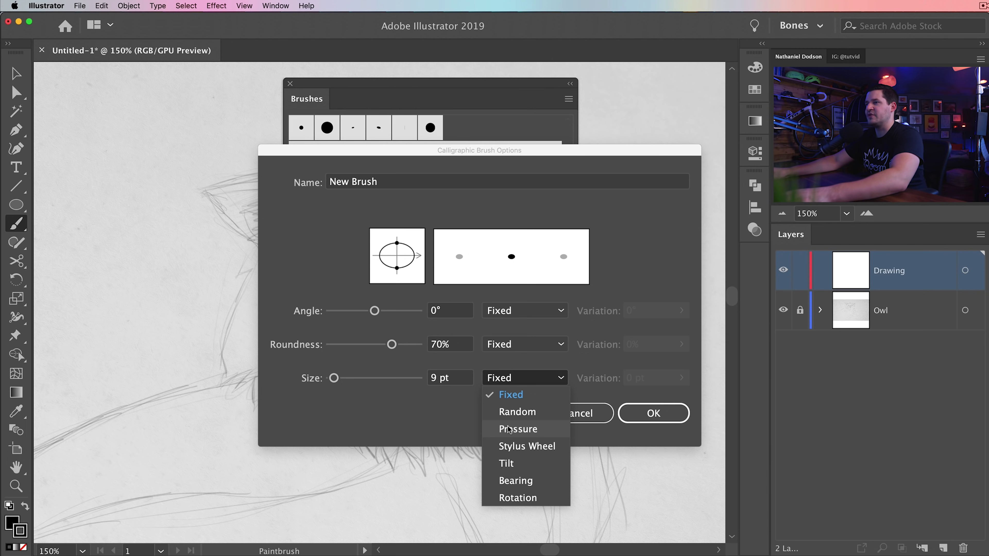
click(515, 429)
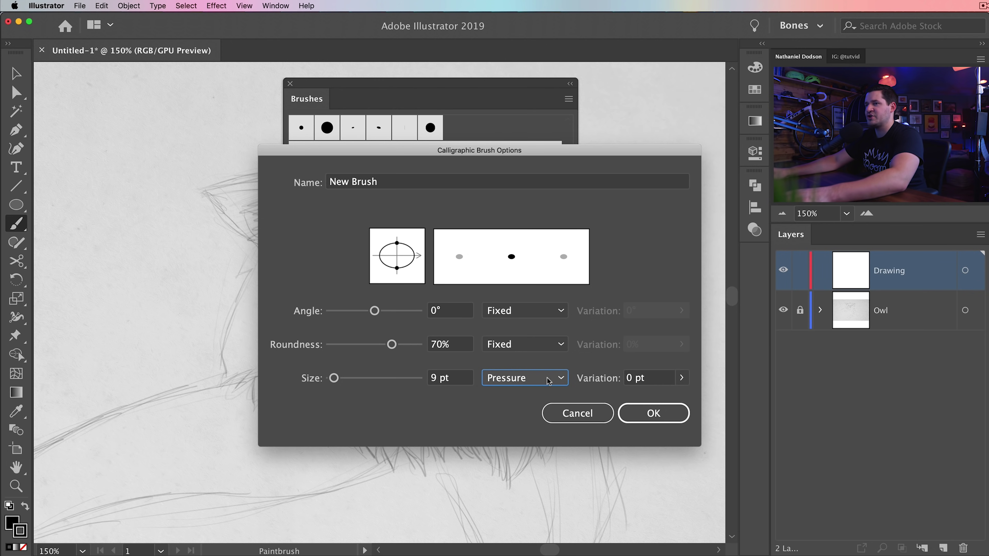
click(682, 378)
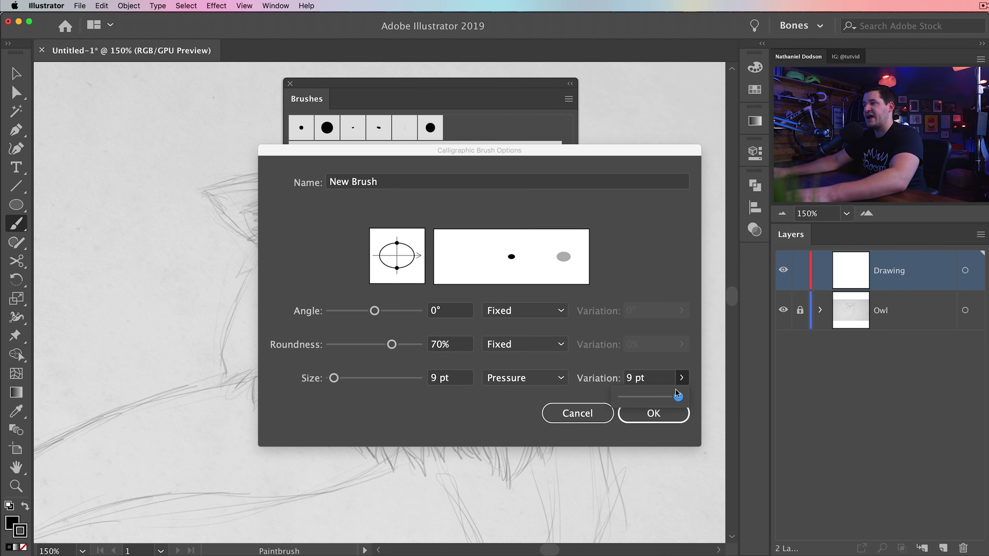
click(598, 354)
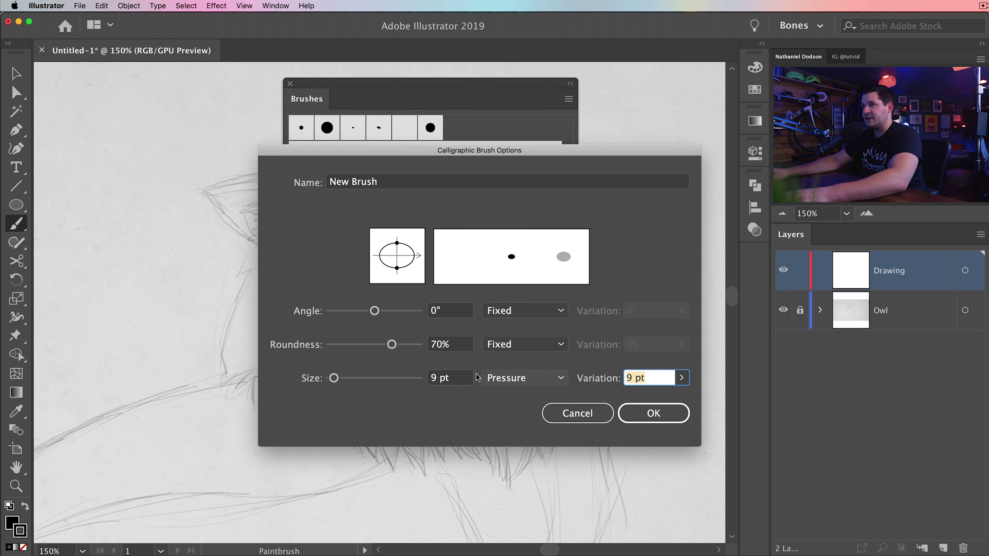
drag(468, 155, 451, 159)
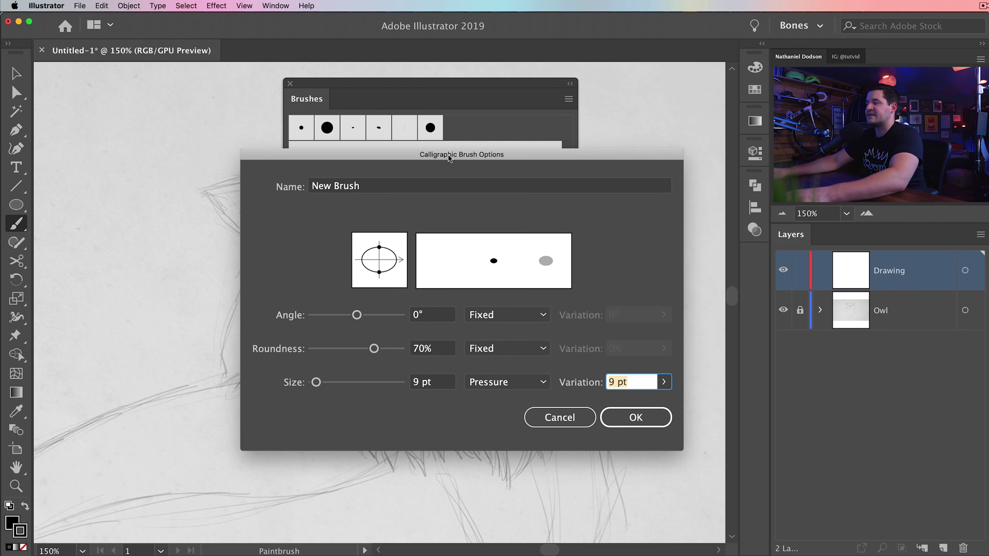
click(636, 418)
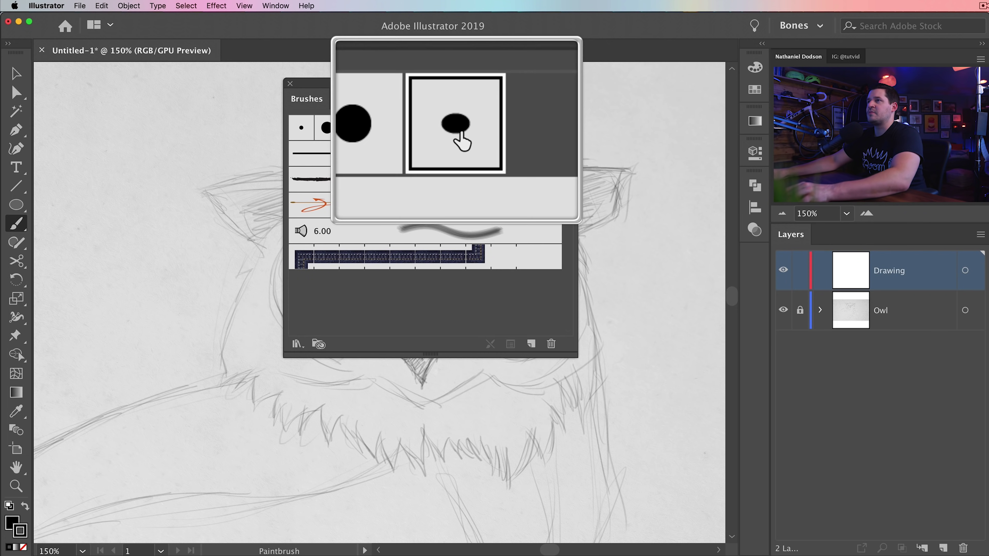
Step: Close the Brushes panel and brush over the right ear, head top and left ear
click(290, 83)
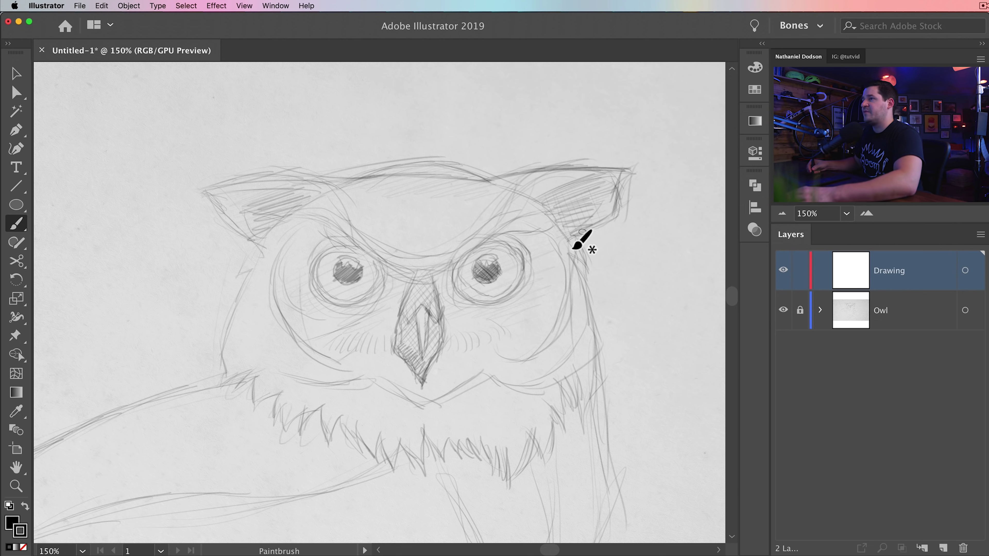
mouse_move(567, 243)
mouse_down()
mouse_move(627, 217)
mouse_move(627, 170)
mouse_up()
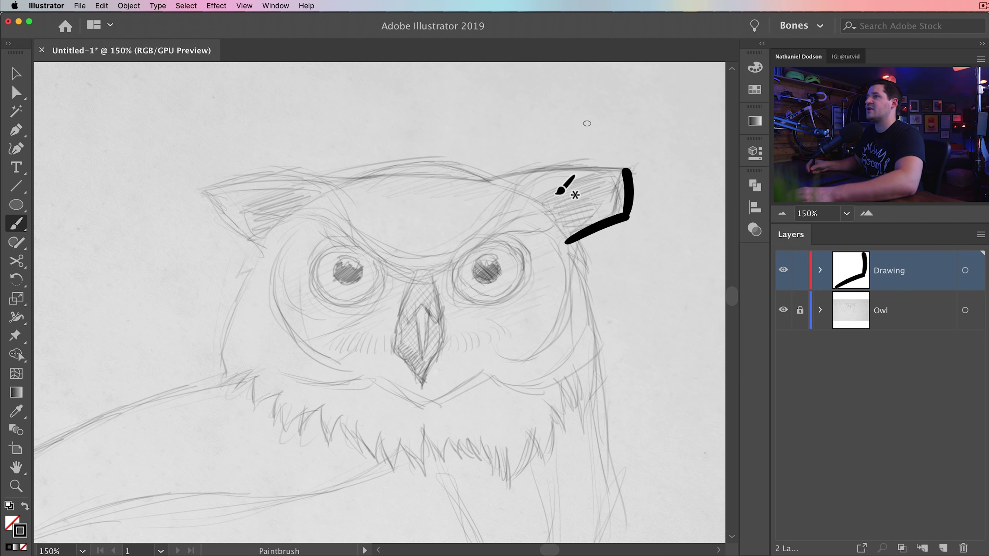
mouse_move(477, 184)
mouse_down()
mouse_move(527, 178)
mouse_move(630, 170)
mouse_up()
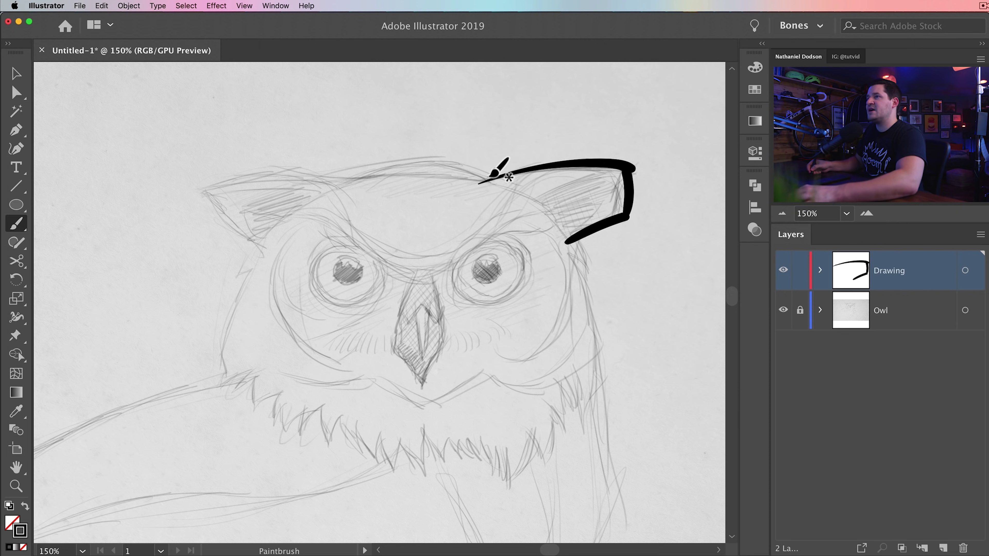
mouse_move(495, 179)
mouse_down()
mouse_move(447, 170)
mouse_move(288, 181)
mouse_move(210, 202)
mouse_up()
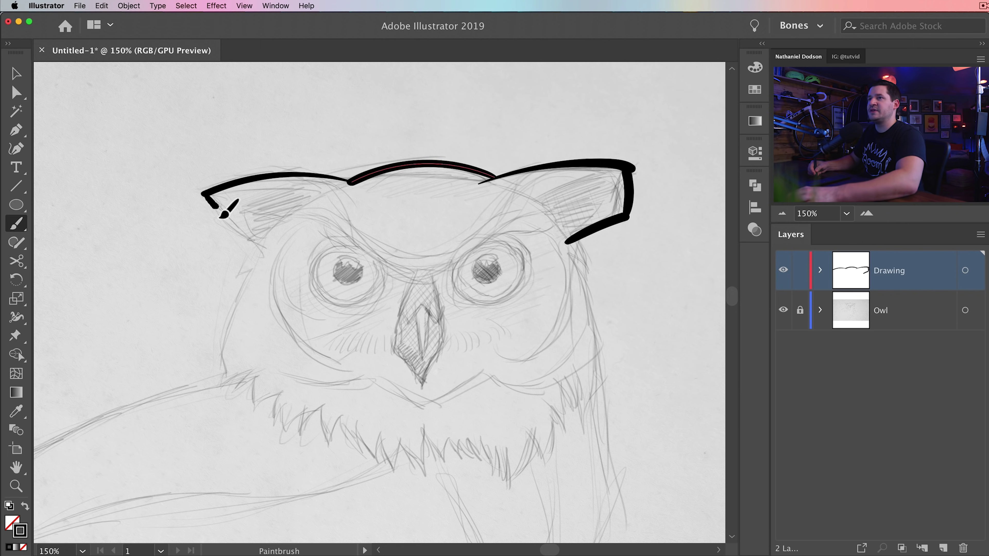
drag(250, 236, 265, 246)
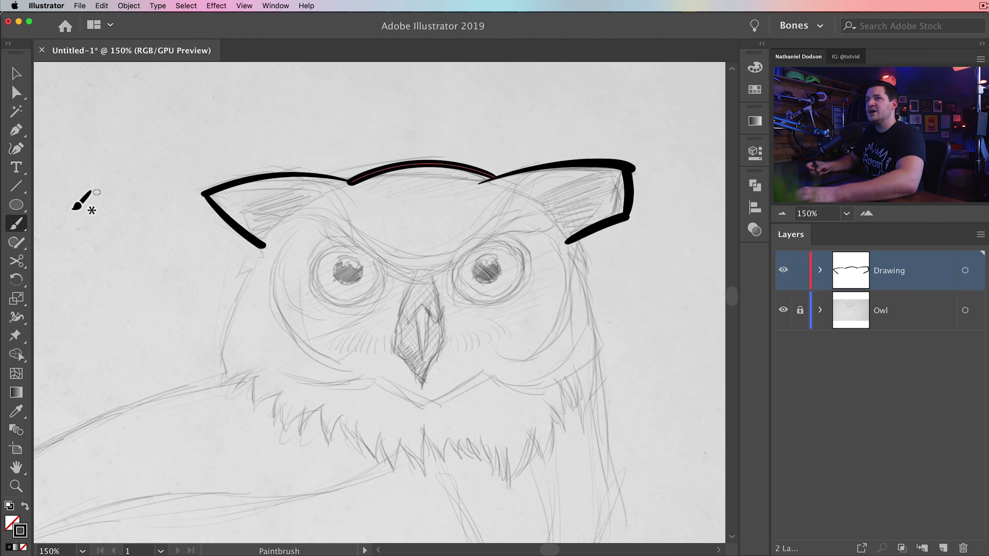
Step: Accept the Paintbrush options and ink the owl's left side, zigzag feathers, face and chest
double_click(16, 225)
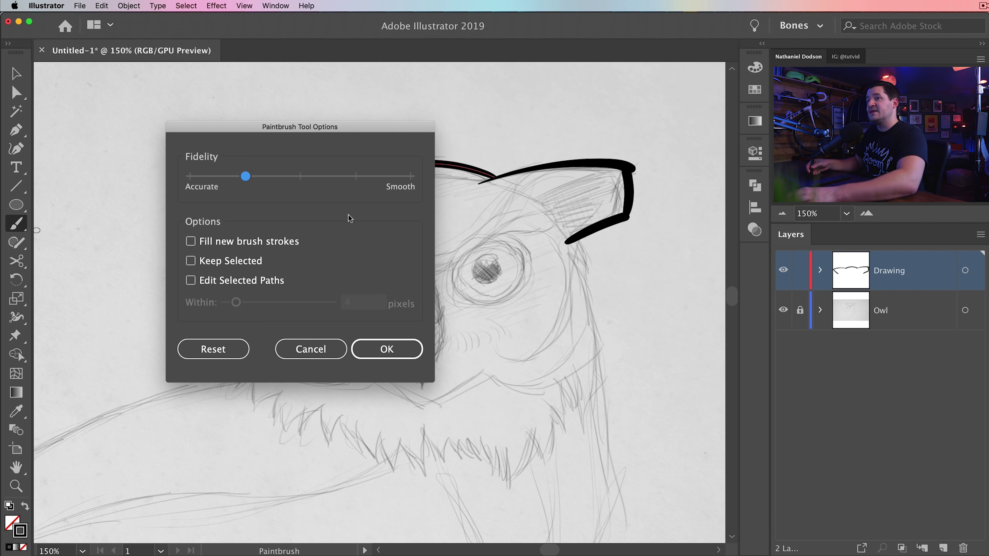
click(401, 346)
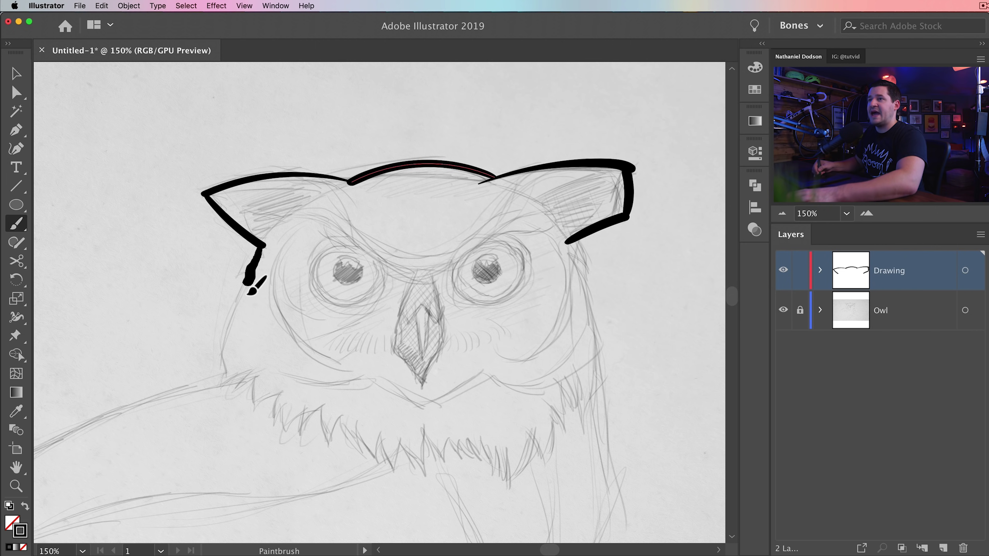
mouse_move(249, 293)
mouse_down()
mouse_move(234, 317)
mouse_move(225, 384)
mouse_up()
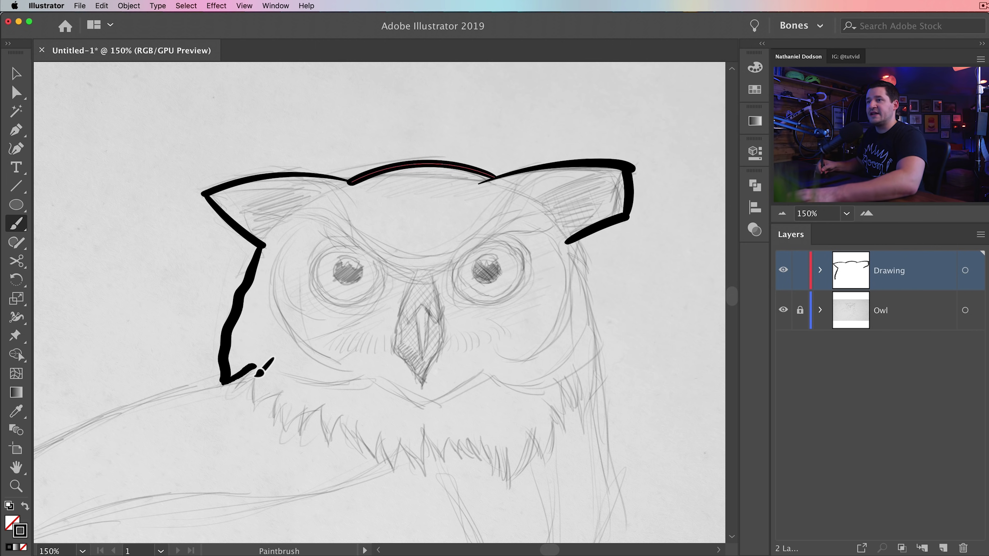
drag(257, 373, 241, 400)
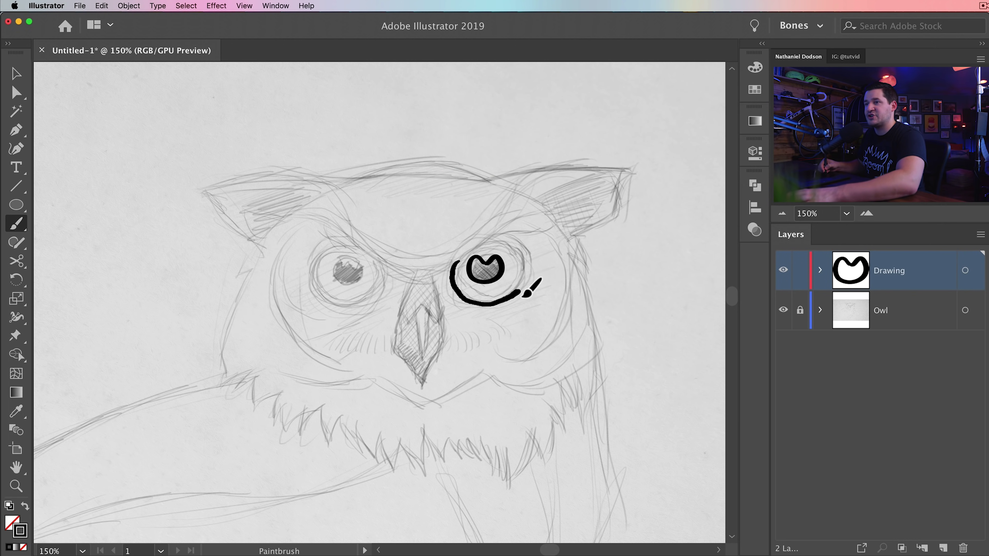
mouse_move(530, 281)
mouse_down()
mouse_move(576, 183)
mouse_move(249, 198)
mouse_move(360, 450)
mouse_move(600, 261)
mouse_move(578, 205)
mouse_move(529, 277)
mouse_move(518, 327)
mouse_move(557, 282)
mouse_move(436, 265)
mouse_move(304, 225)
mouse_move(524, 312)
mouse_move(311, 351)
mouse_move(296, 372)
mouse_move(428, 311)
mouse_move(244, 302)
mouse_move(505, 273)
mouse_up()
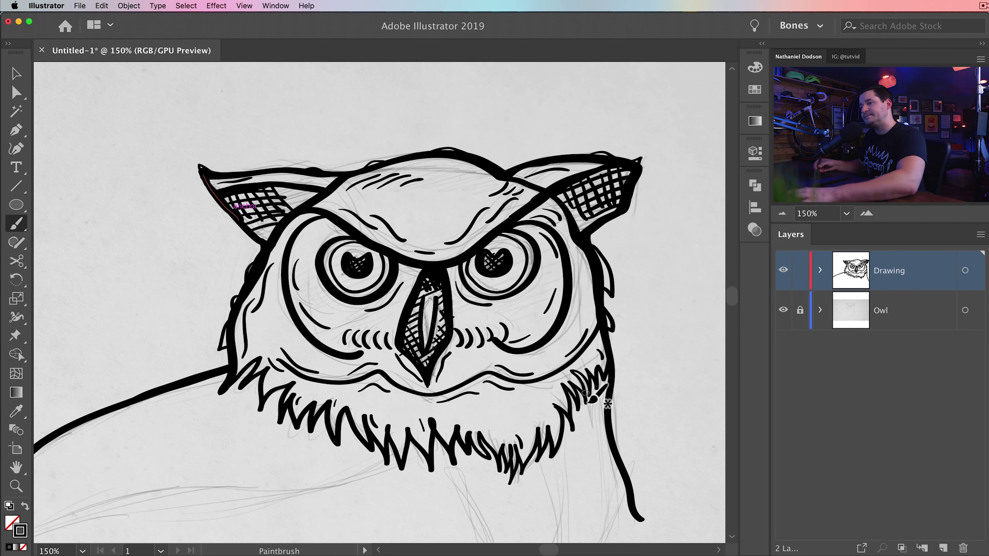
Step: Hide the Owl sketch layer and zoom out to 100%
key(v)
scroll(507, 234, down, 2)
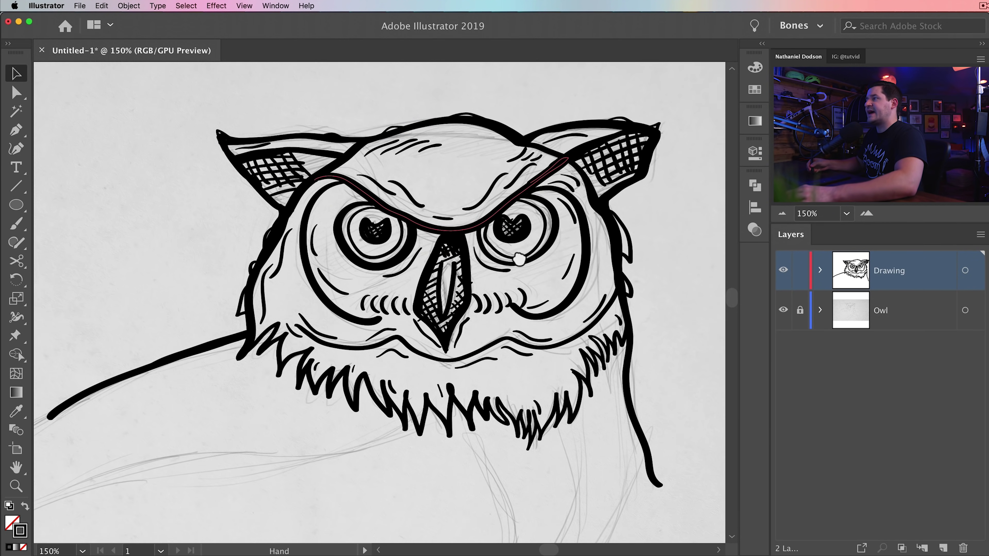
click(784, 310)
scroll(453, 298, up, 2)
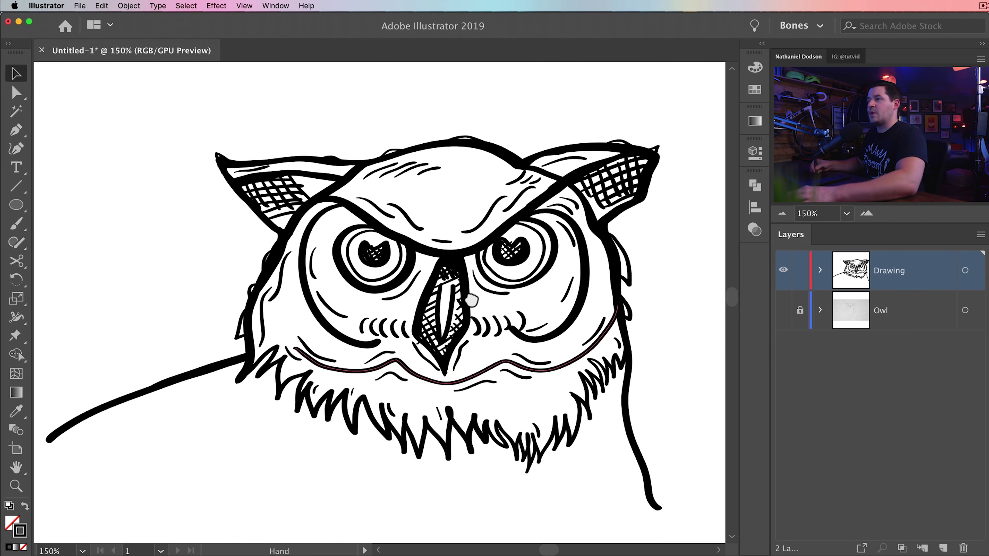
key(super+minus)
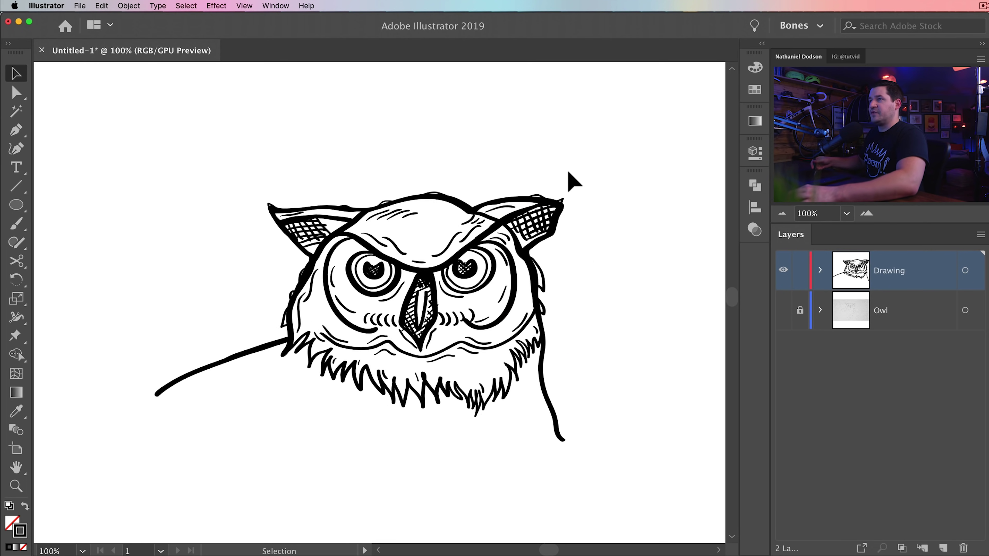
scroll(572, 272, down, 1)
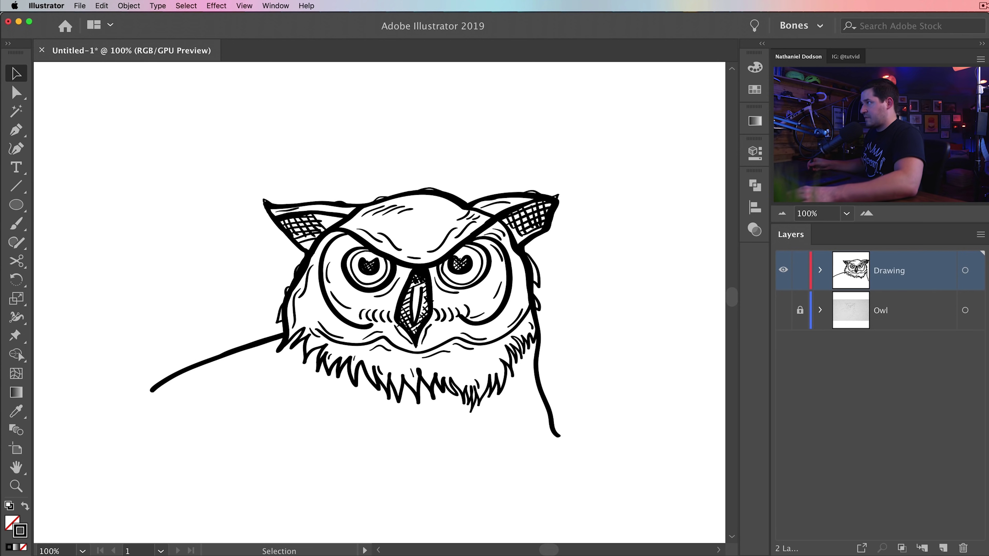
super+click(915, 259)
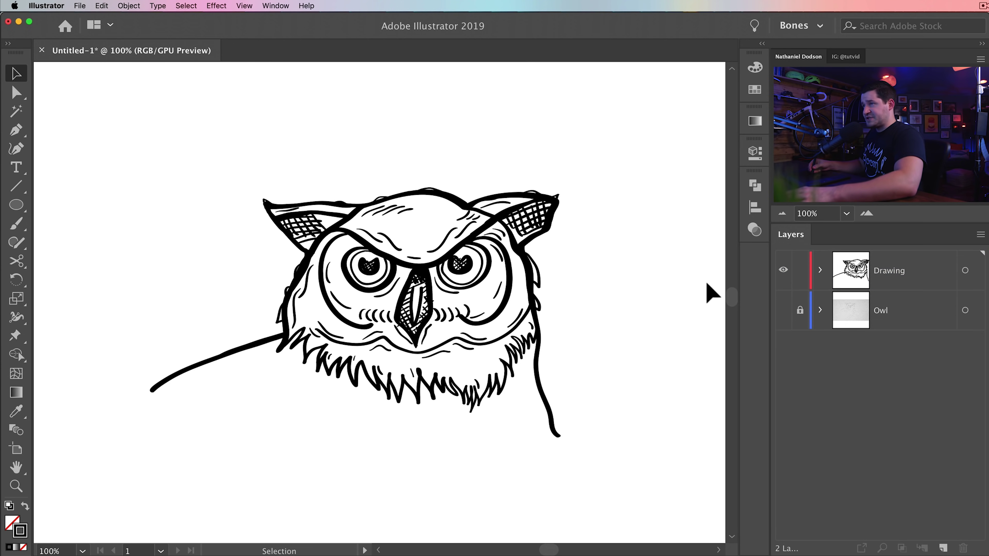
scroll(635, 311, up, 1)
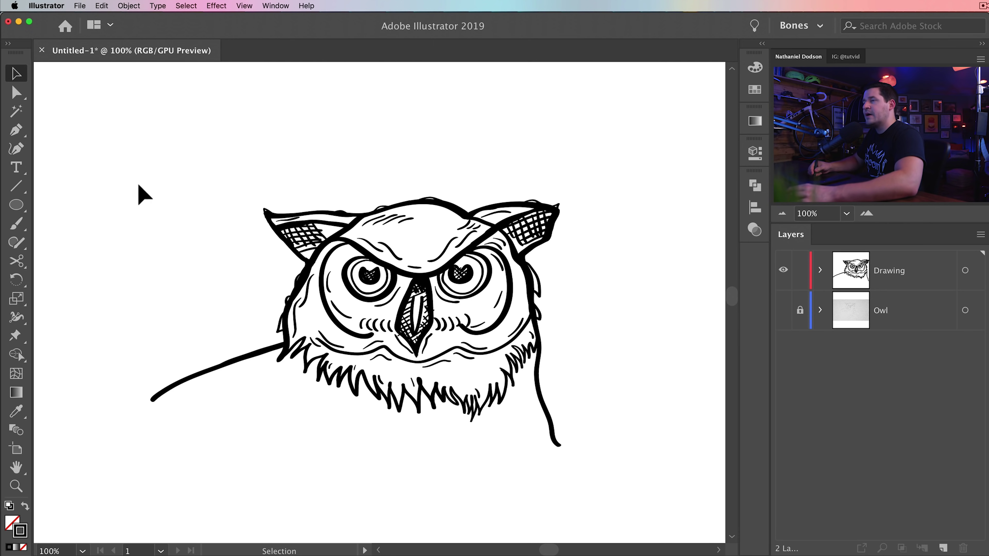
Step: Group the inked owl, paste a copy in front, and hide the lower original group
drag(90, 112, 663, 407)
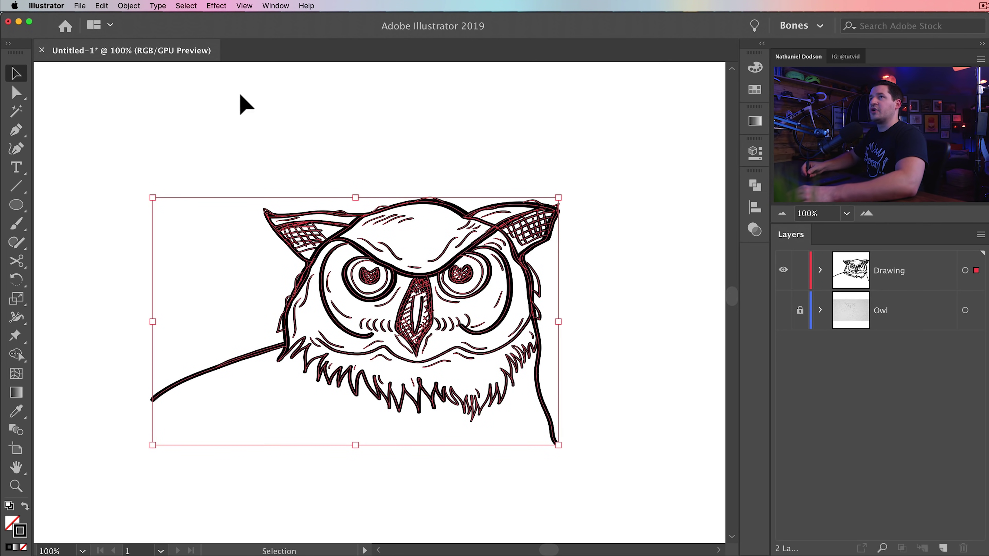
click(134, 7)
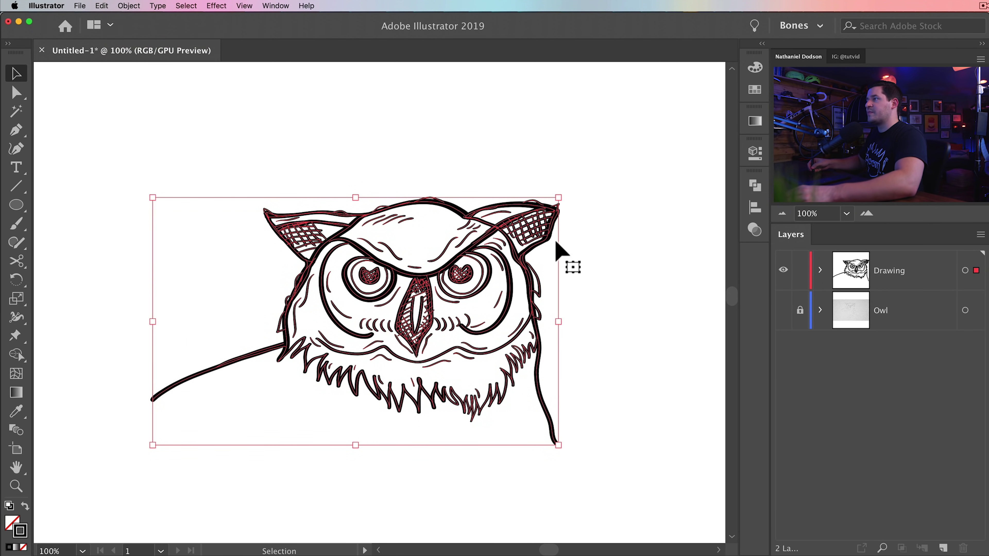
click(821, 270)
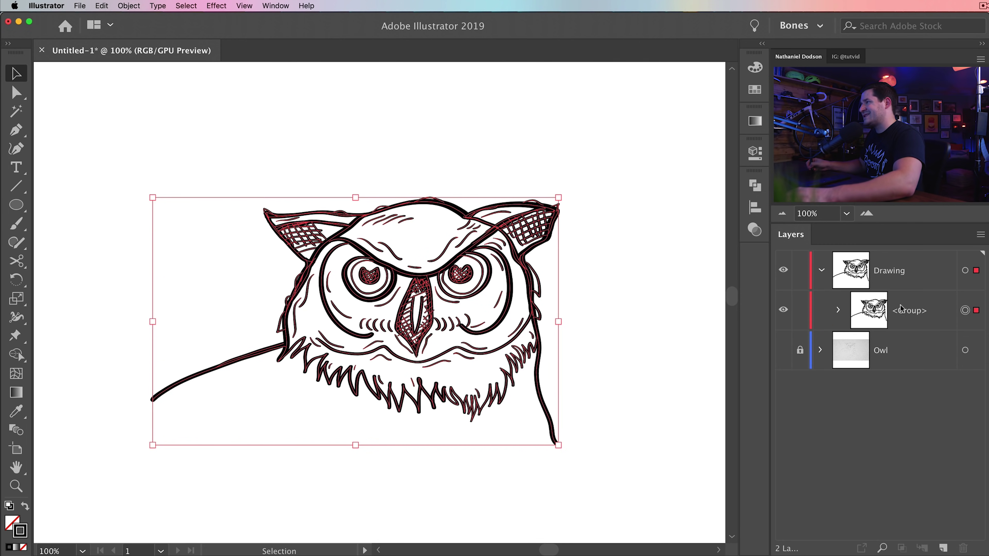
key(a)
key(super+c)
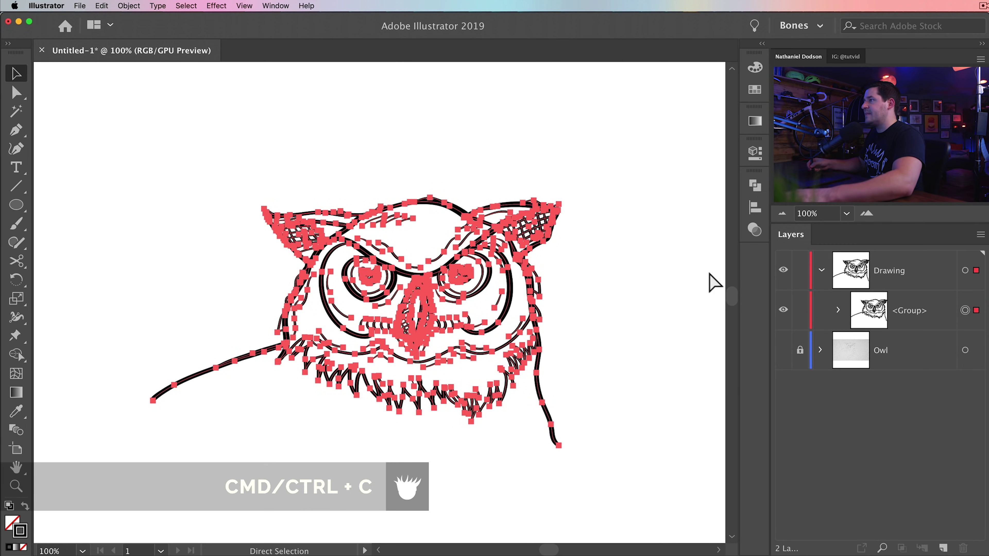
key(super+f)
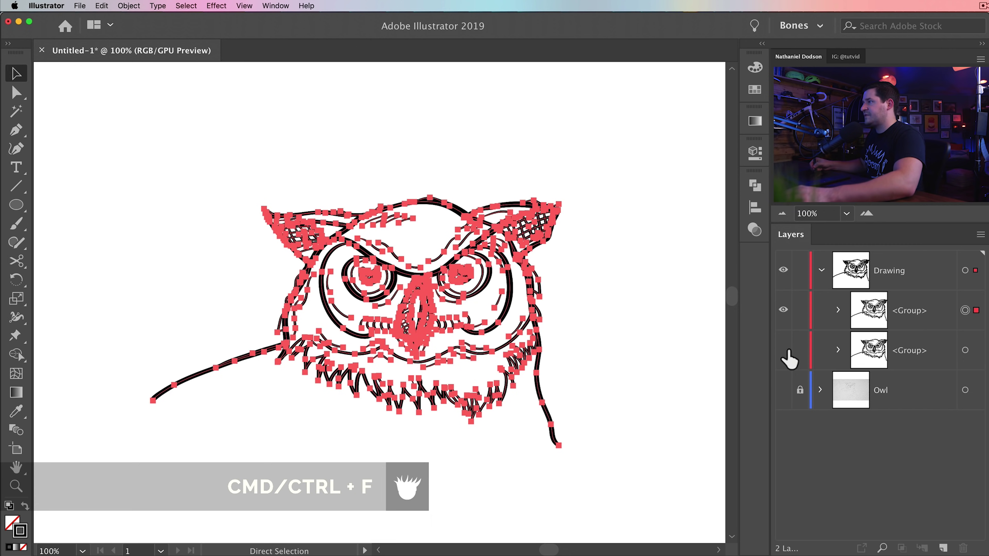
click(783, 350)
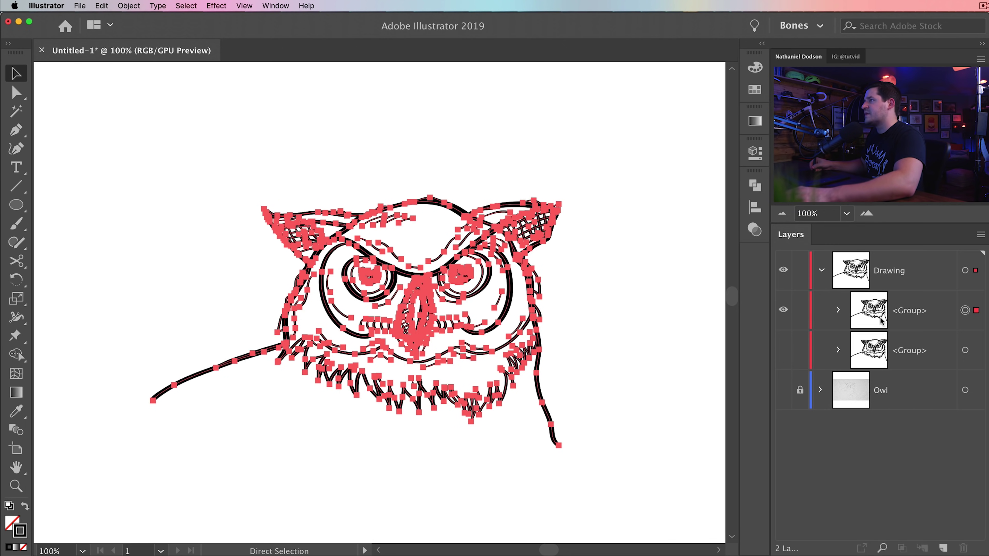
Step: Expand the front owl copy's brush strokes into filled shapes
key(v)
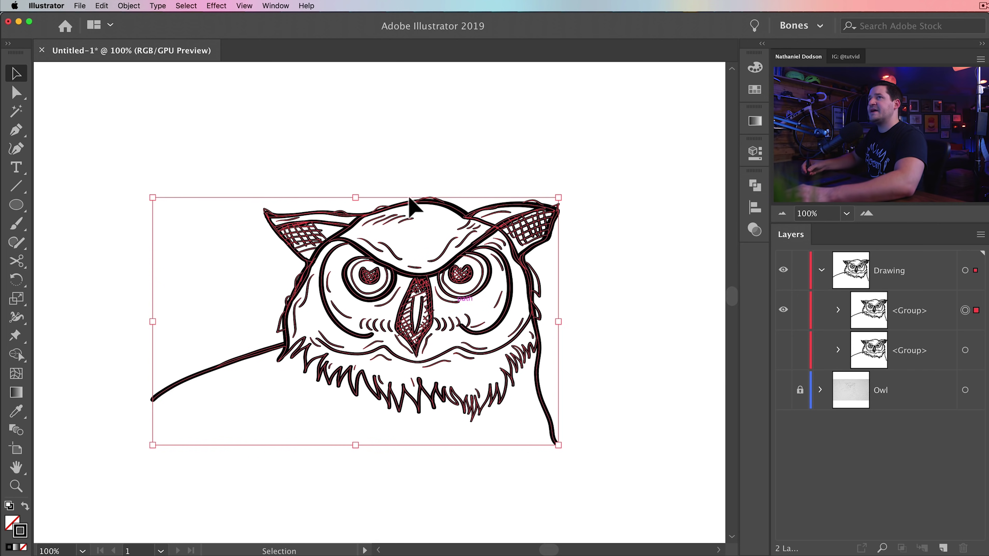
click(129, 6)
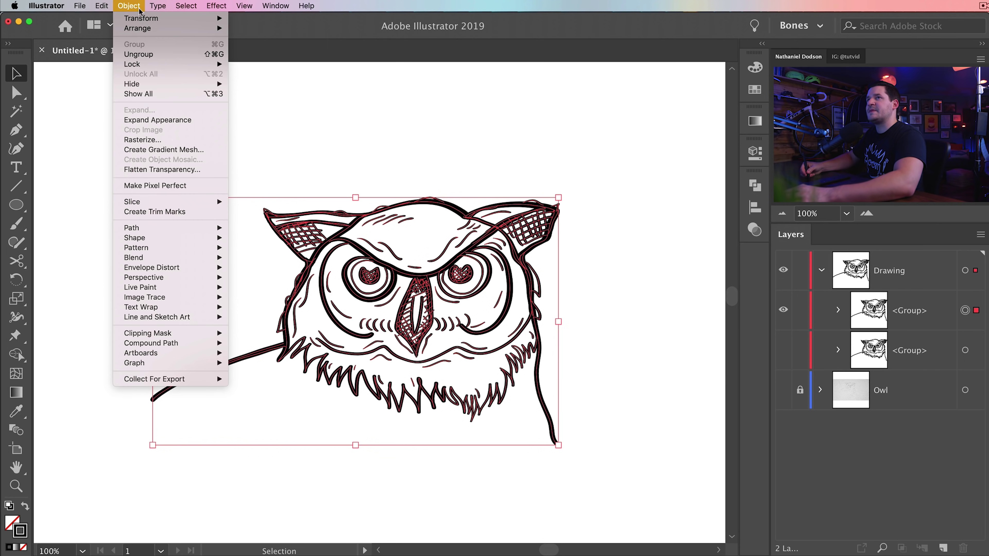
click(159, 119)
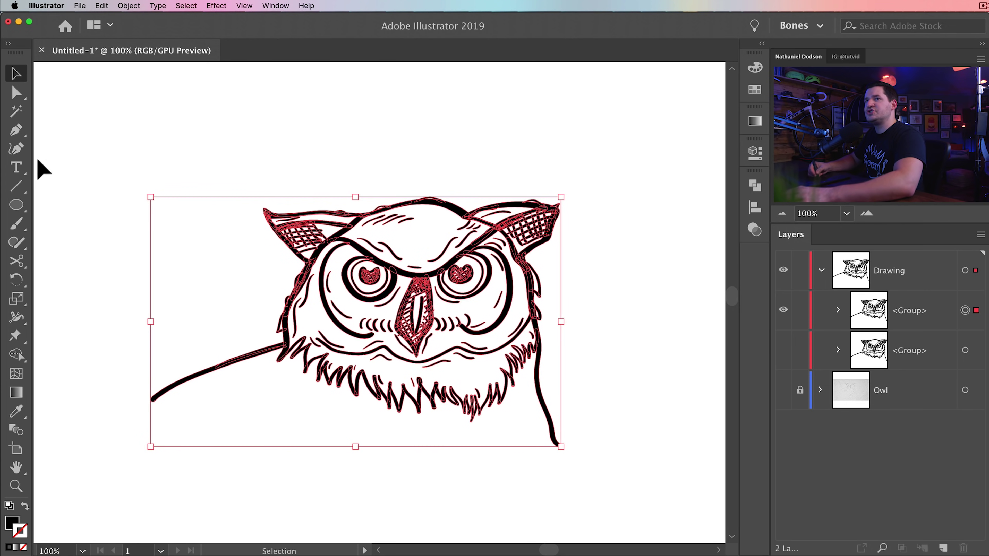
key(l)
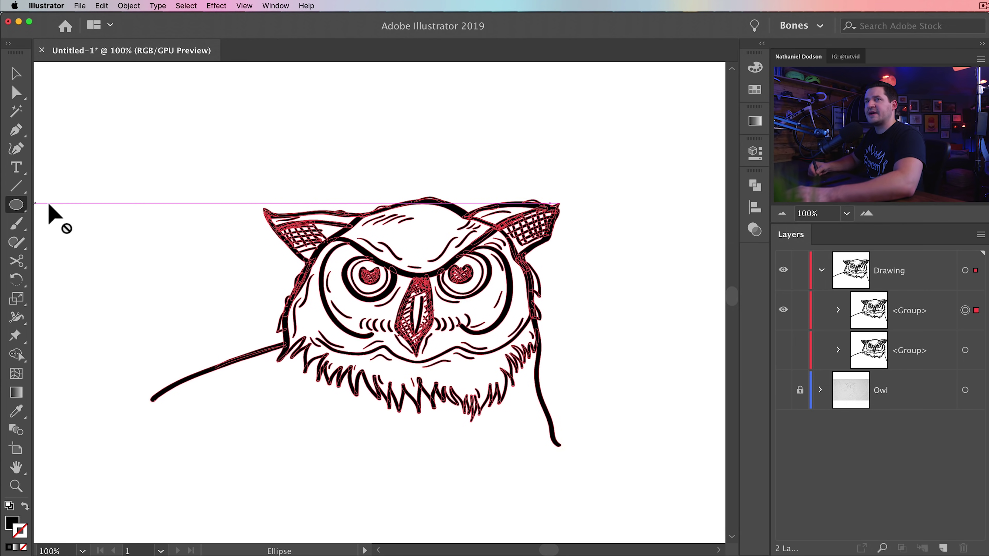
Step: Colour the owl's strokes golden orange using the Color Picker
drag(15, 205, 77, 203)
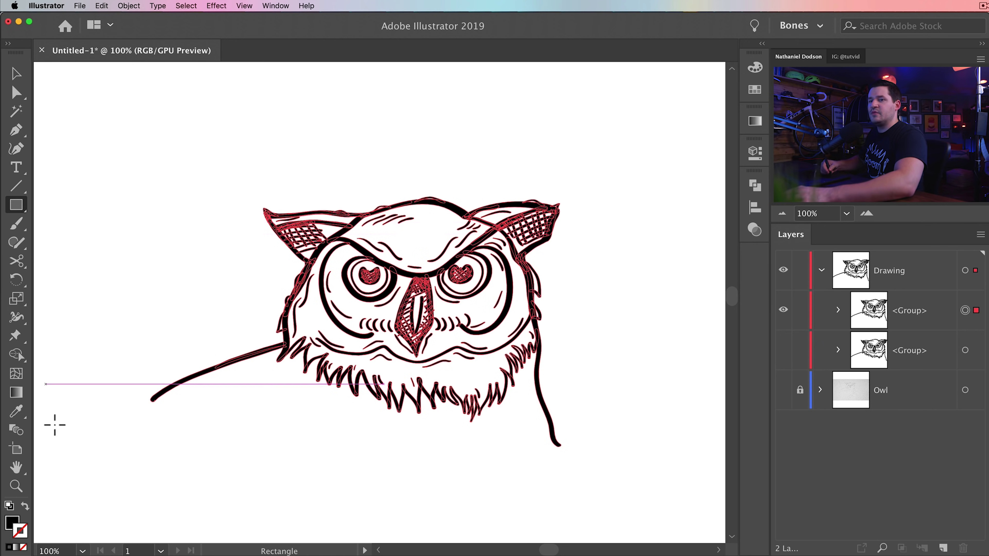
click(12, 522)
double_click(14, 522)
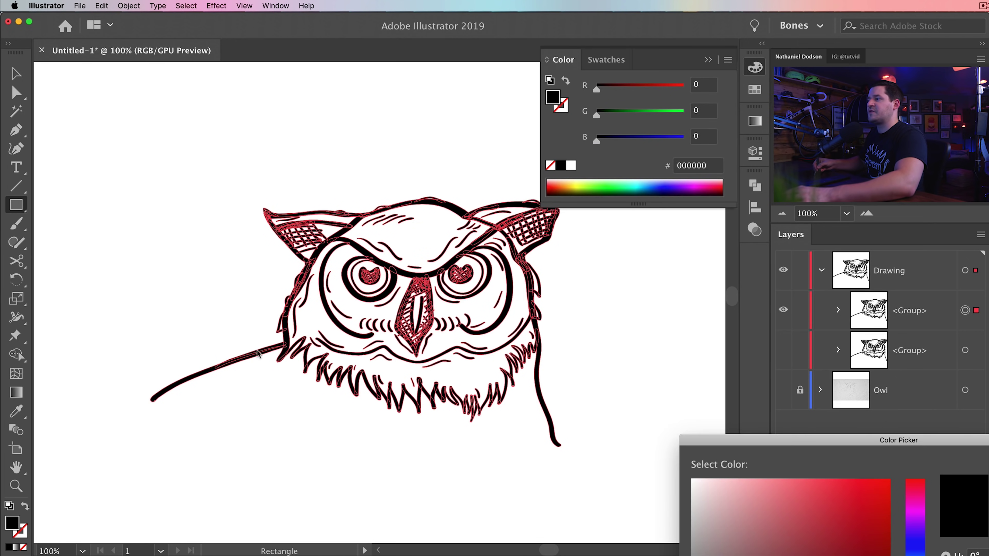
drag(699, 432, 262, 191)
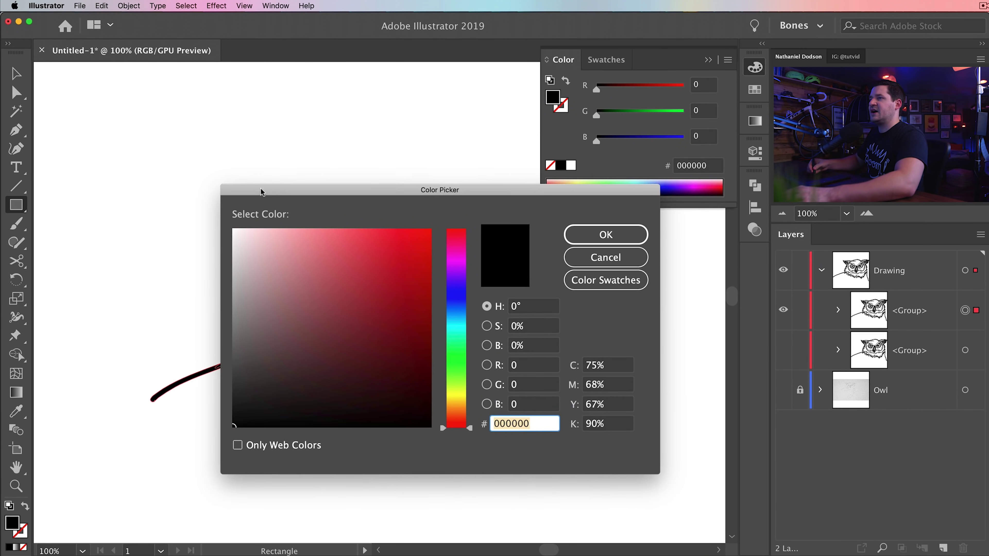
click(463, 308)
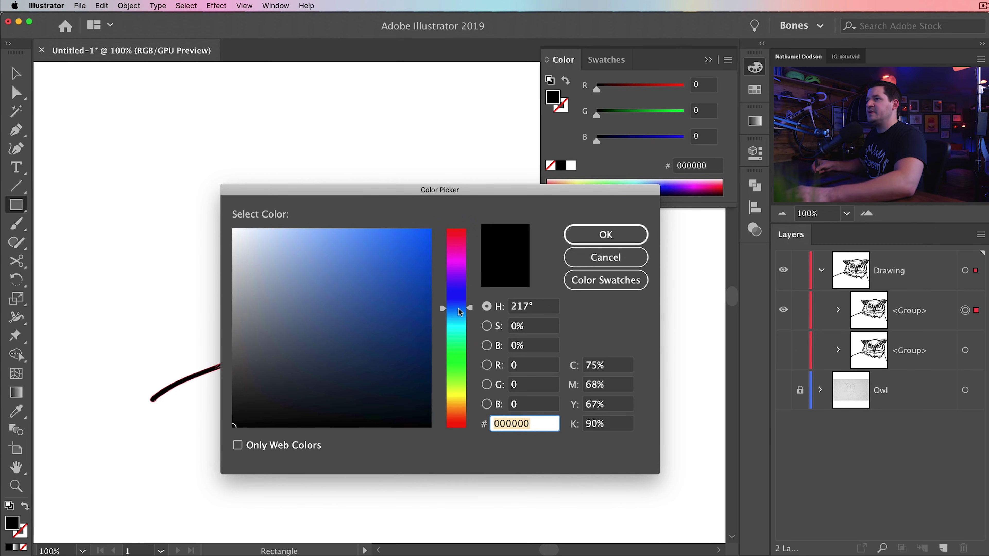
drag(378, 276, 349, 288)
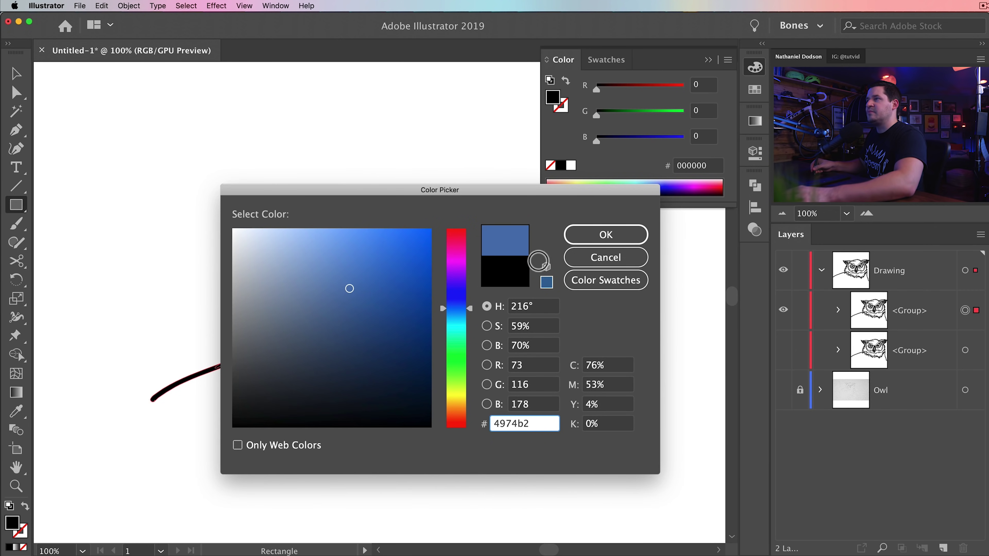
click(460, 405)
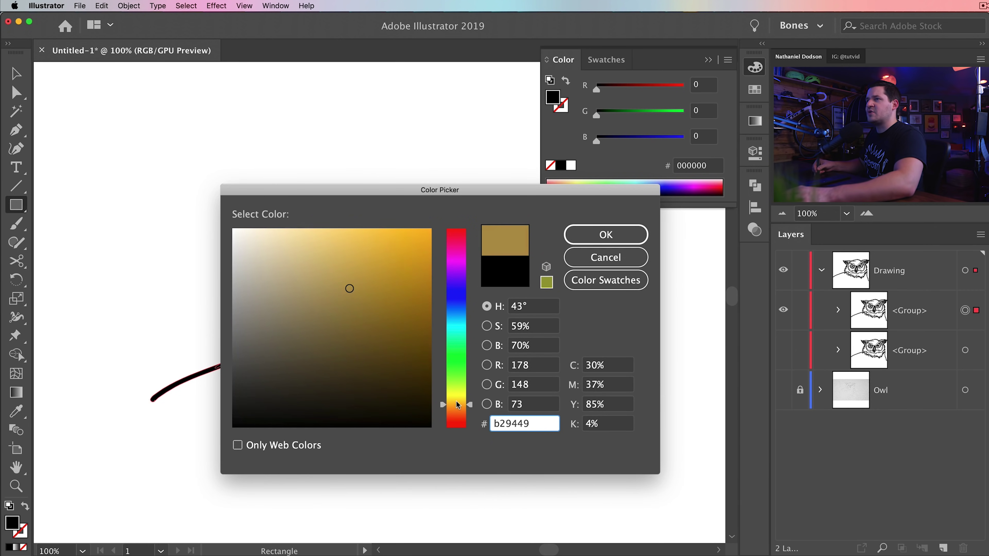
mouse_move(398, 303)
mouse_down()
mouse_move(397, 276)
mouse_move(414, 259)
mouse_up()
click(606, 235)
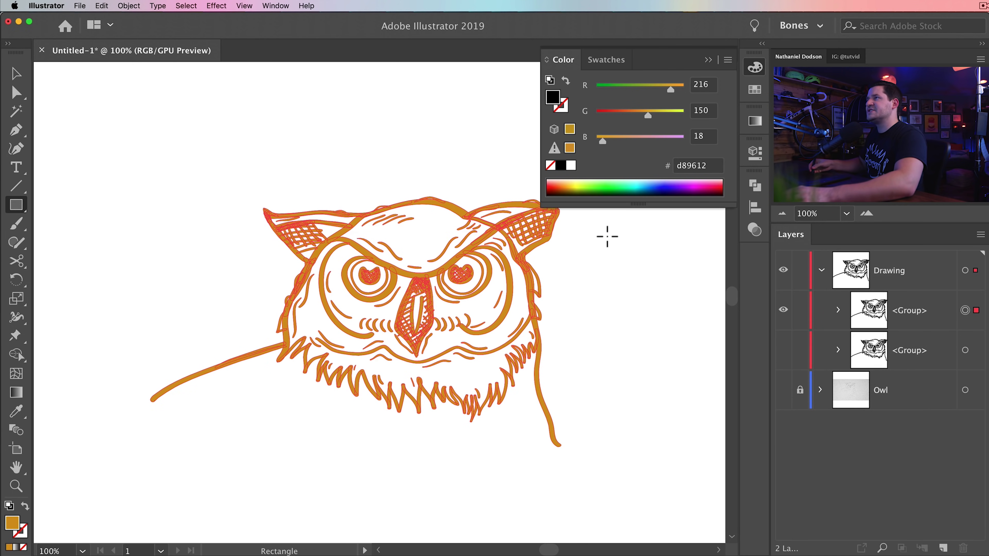
click(754, 69)
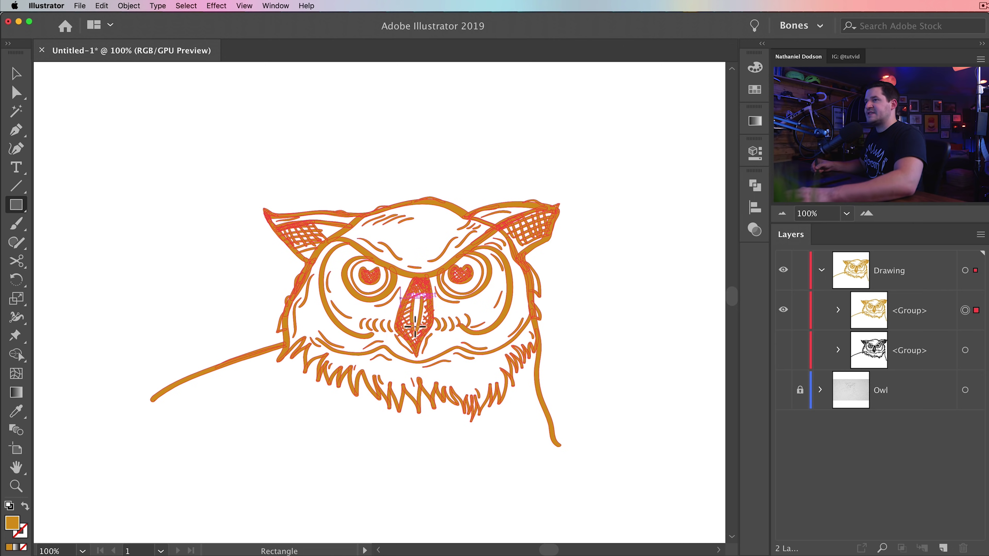
Step: Undo the orange so the owl's strokes return to black
key(v)
click(596, 254)
key(super+z)
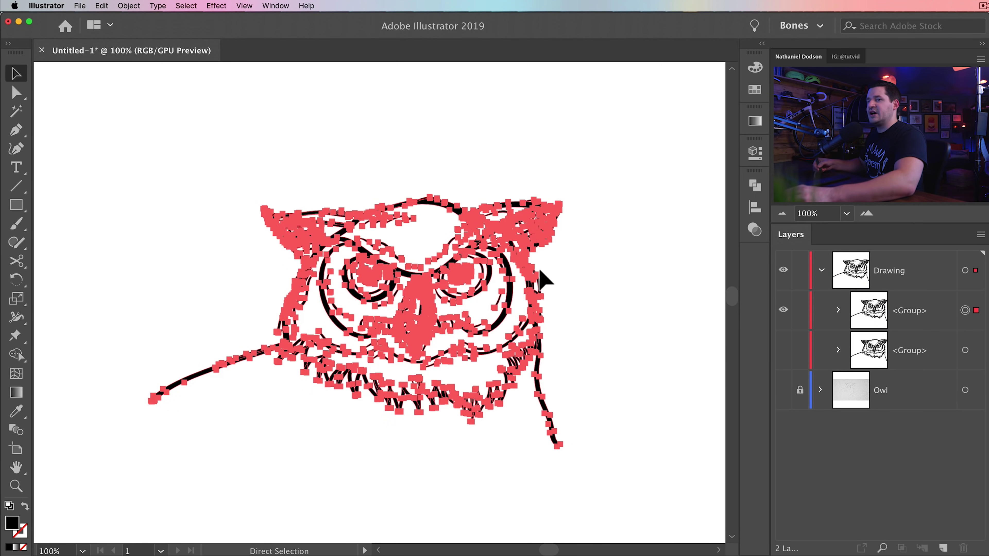
click(214, 475)
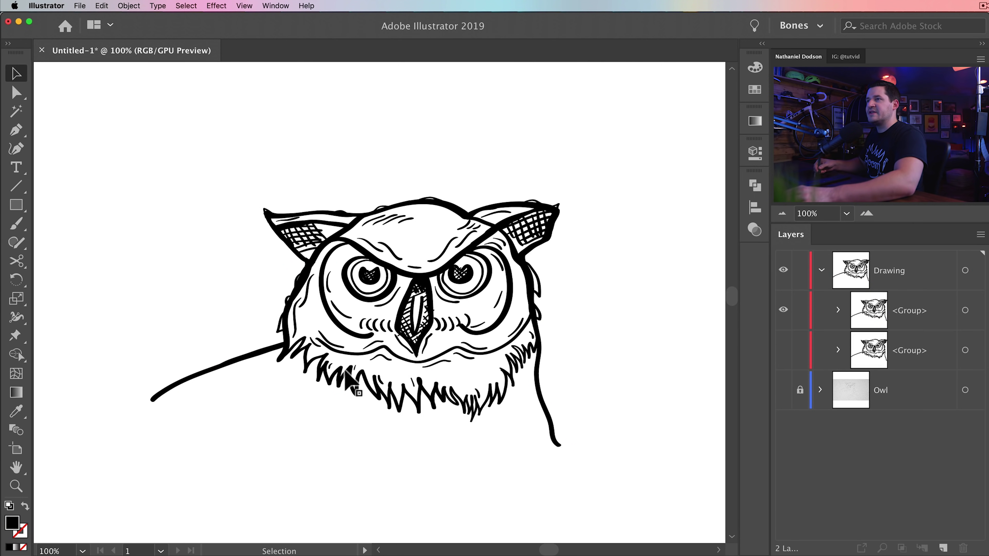
Step: Set the fill to orange and draw a large rectangle over the owl
double_click(14, 523)
drag(415, 272, 409, 251)
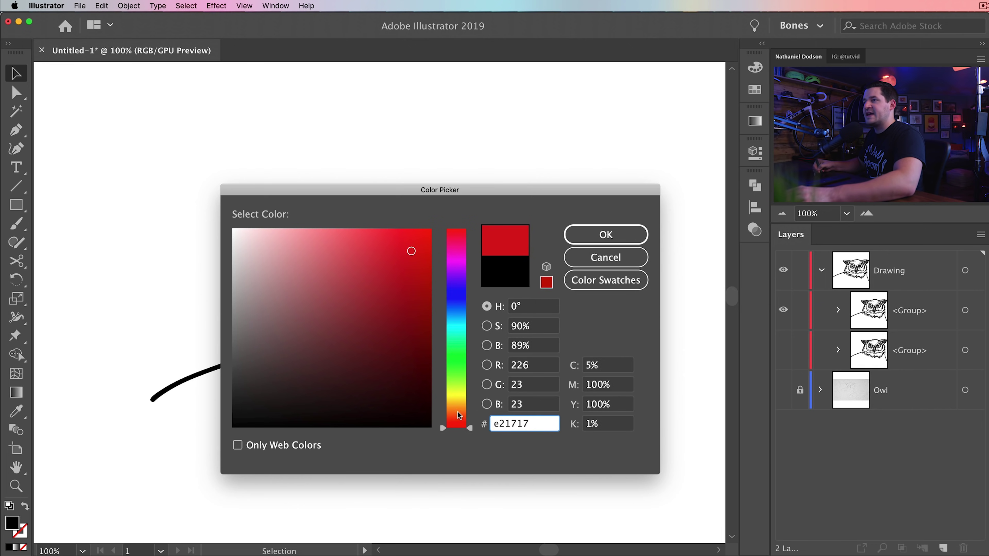
drag(457, 411, 457, 407)
click(618, 234)
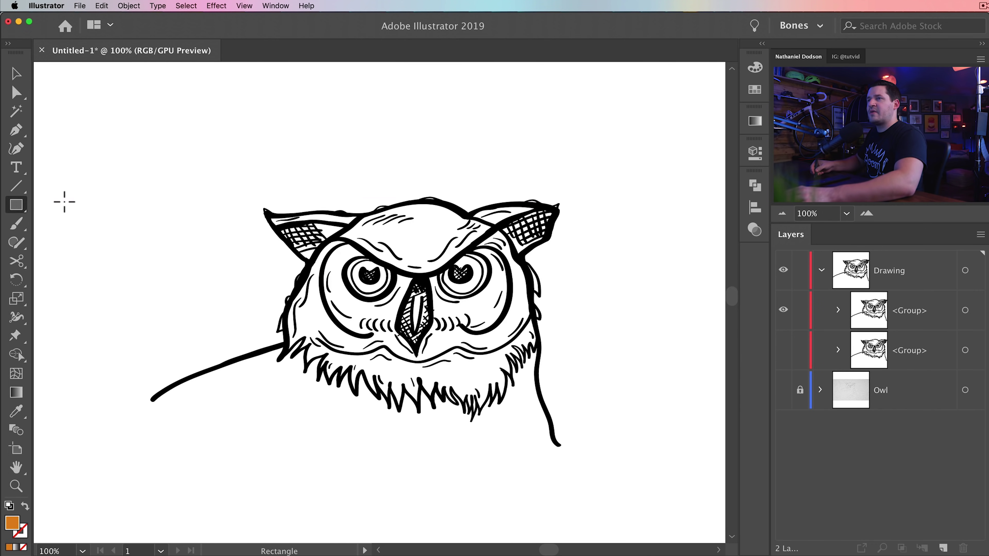
drag(99, 164, 640, 467)
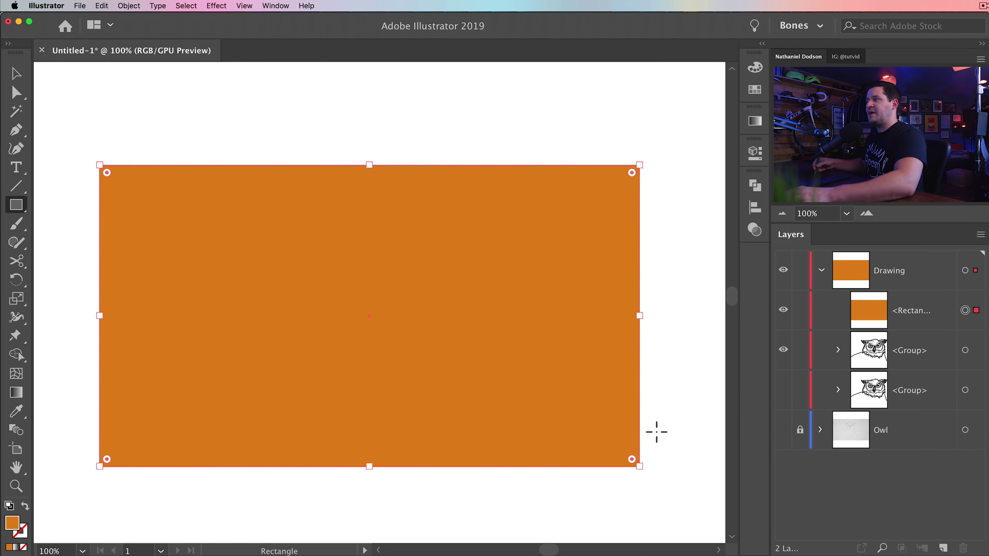
key(v)
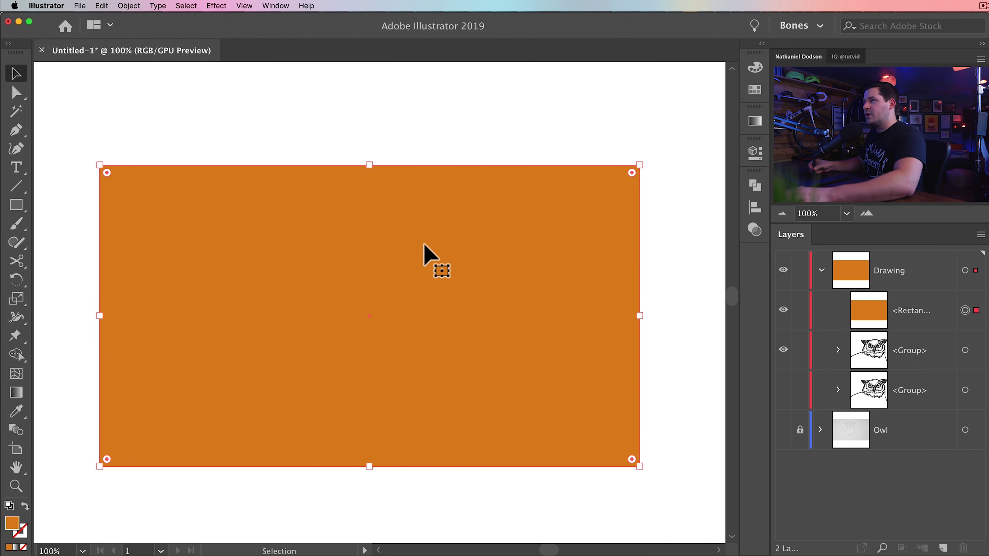
Step: Send the orange rectangle to the back, behind the owl
right_click(434, 251)
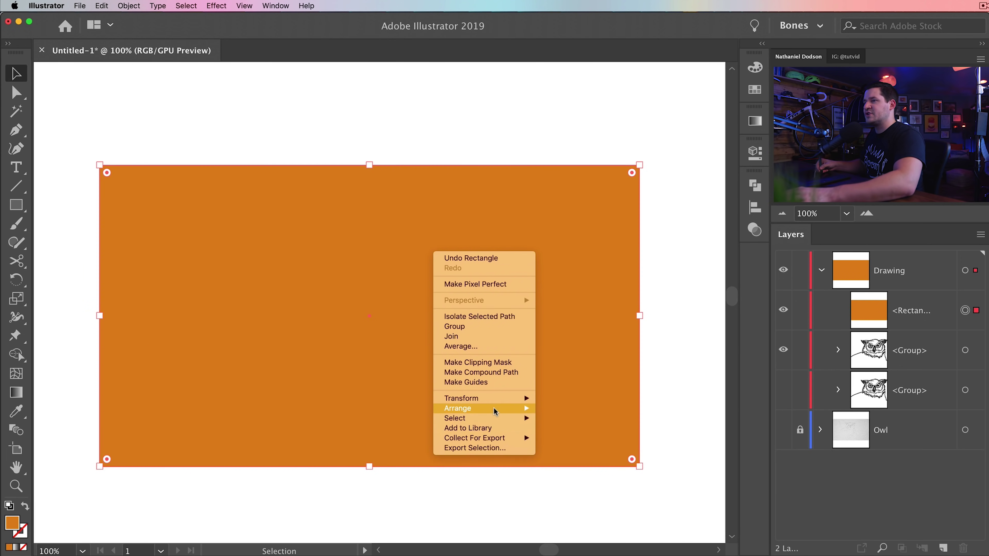
mouse_move(494, 408)
click(575, 438)
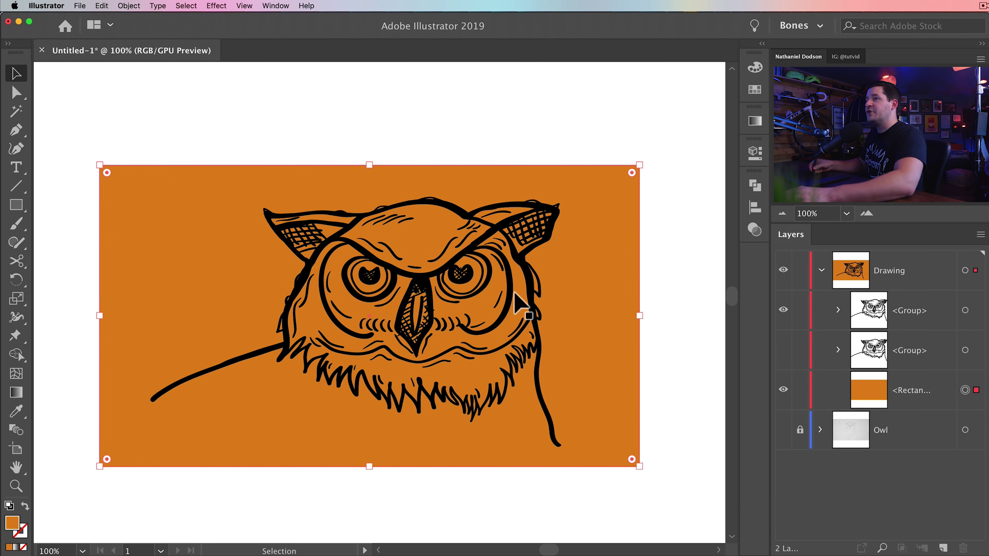
Step: Merge the owl and rectangle with Pathfinder and ungroup the result
drag(218, 114, 629, 508)
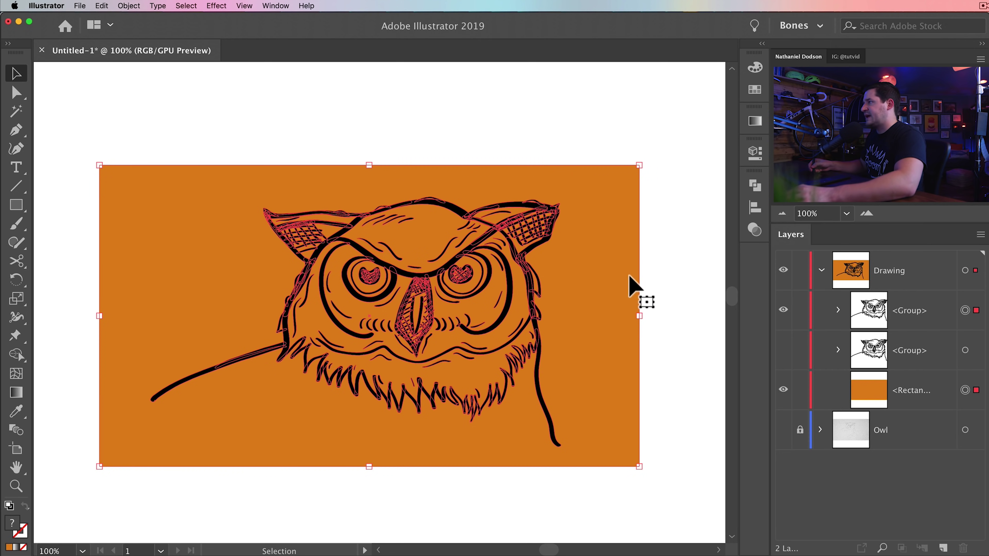
click(755, 186)
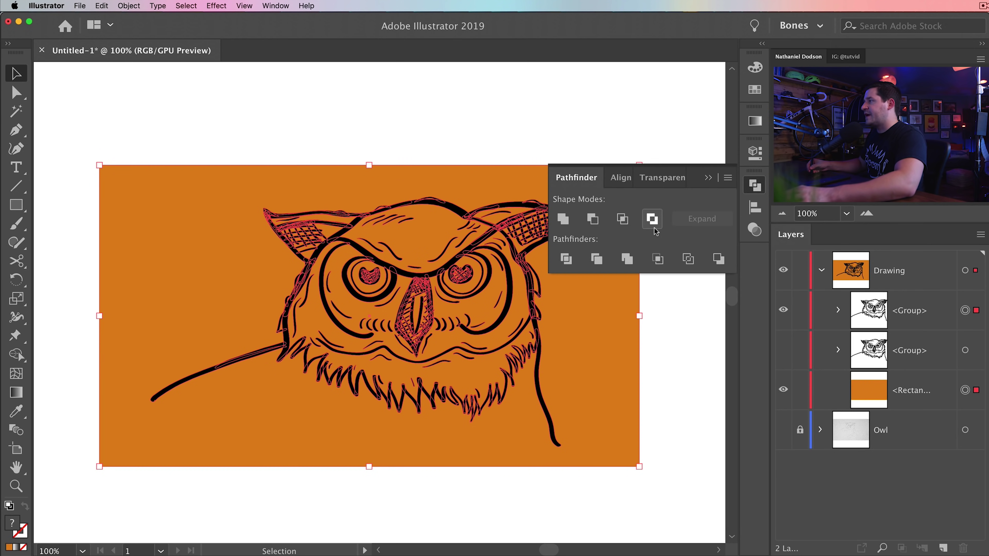
click(631, 261)
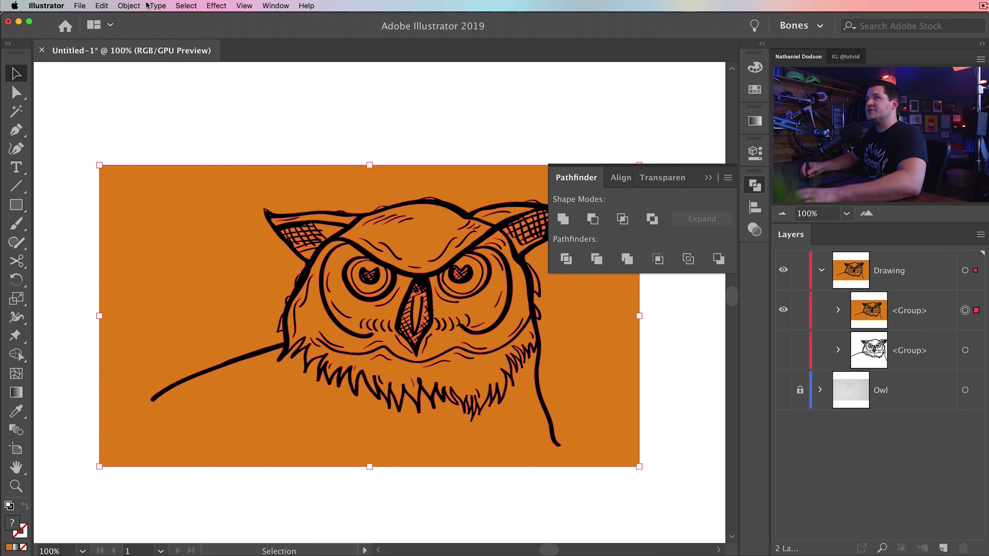
click(132, 11)
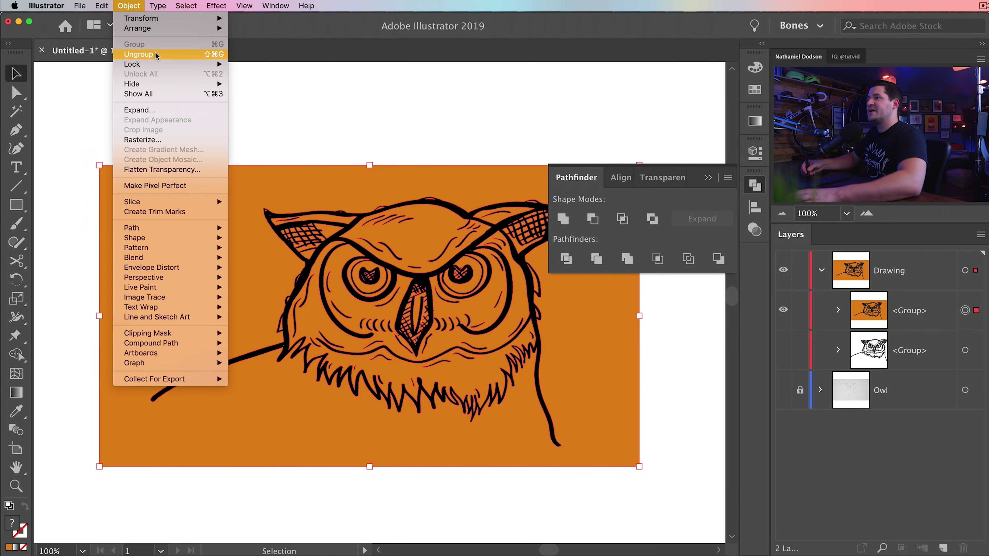
click(156, 62)
click(756, 186)
Step: Delete the orange piece outside the owl's outline
click(696, 294)
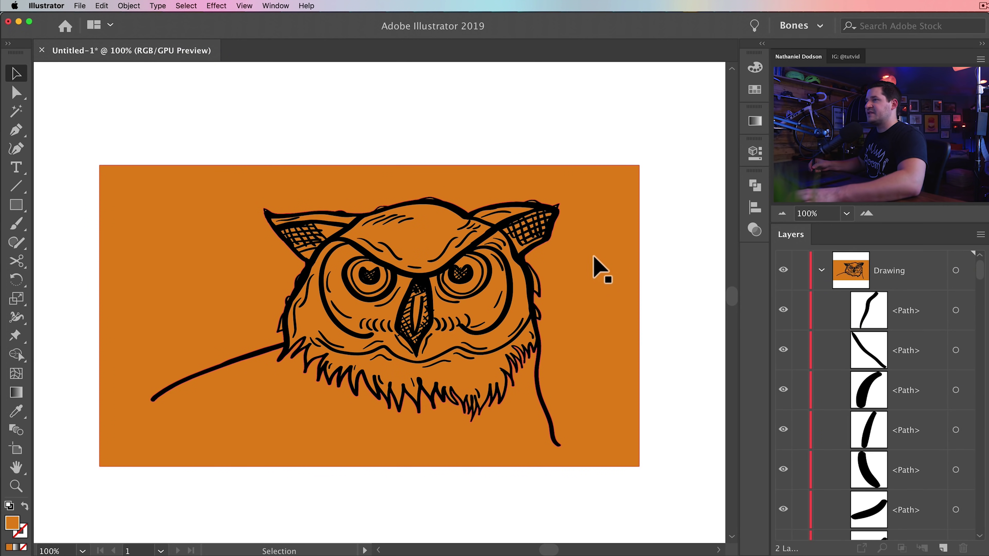
click(592, 265)
key(Delete)
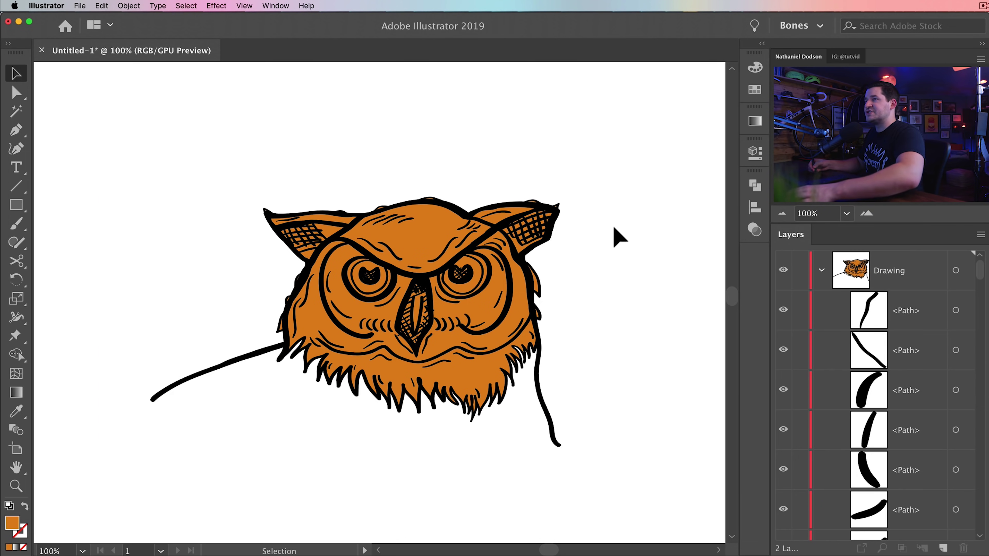
key(z)
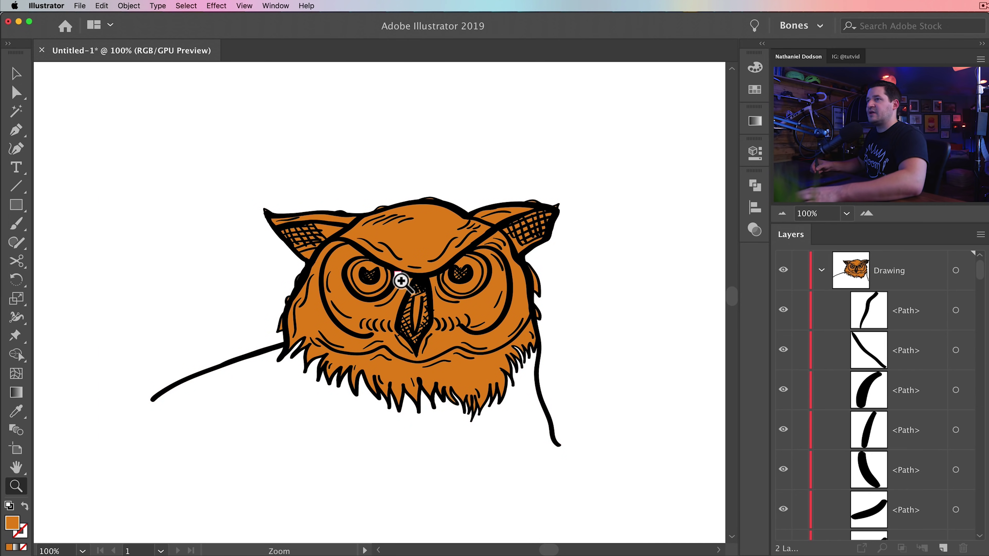
click(399, 278)
Step: Pan and zoom around the orange owl's face, then select its first path in the Layers panel
drag(331, 265, 360, 353)
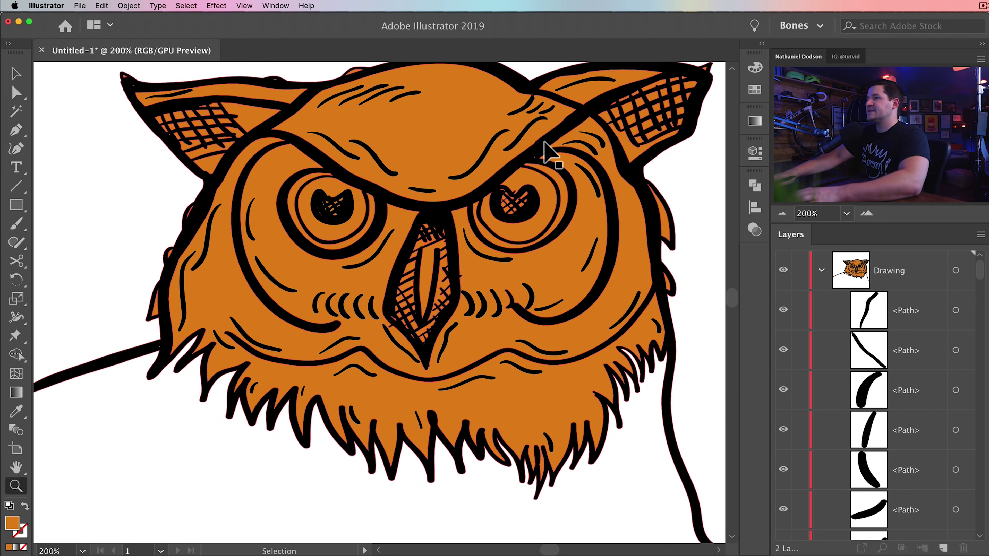
key(super+minus)
scroll(398, 309, up, 2)
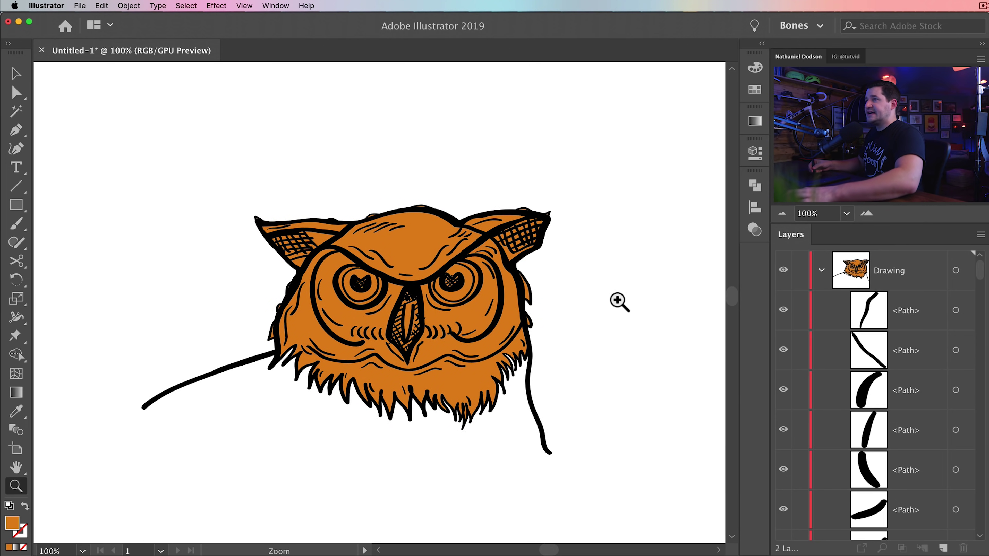
click(474, 258)
scroll(506, 272, left, 5)
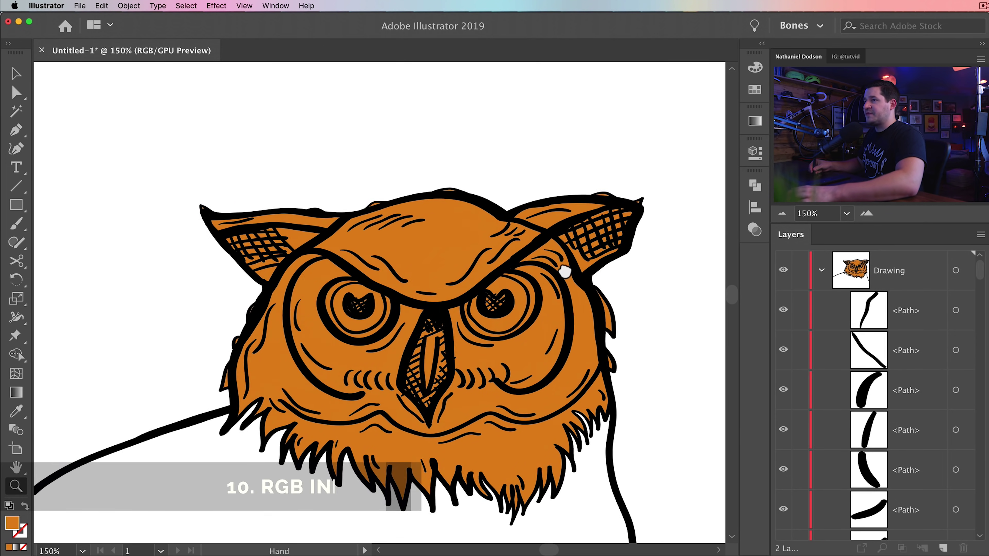
key(v)
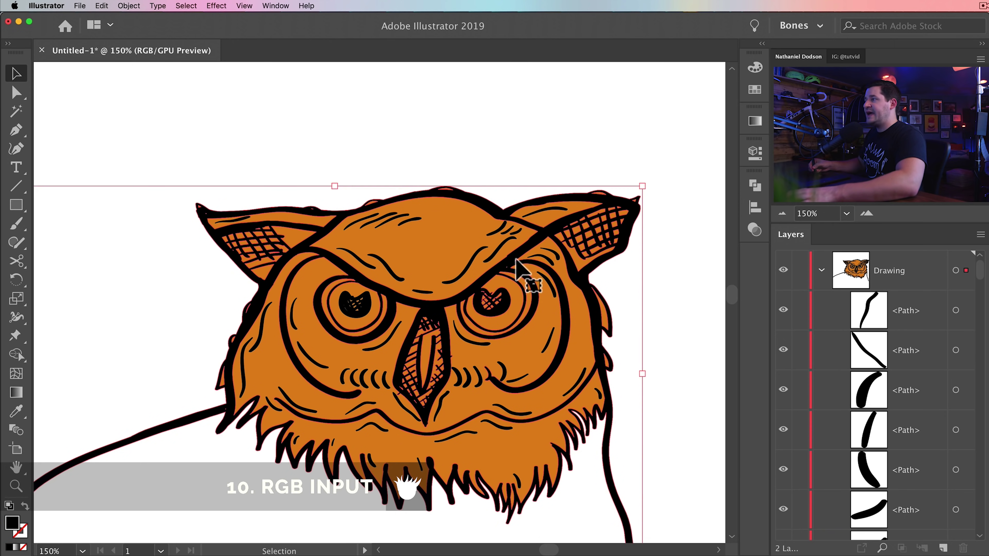
click(956, 311)
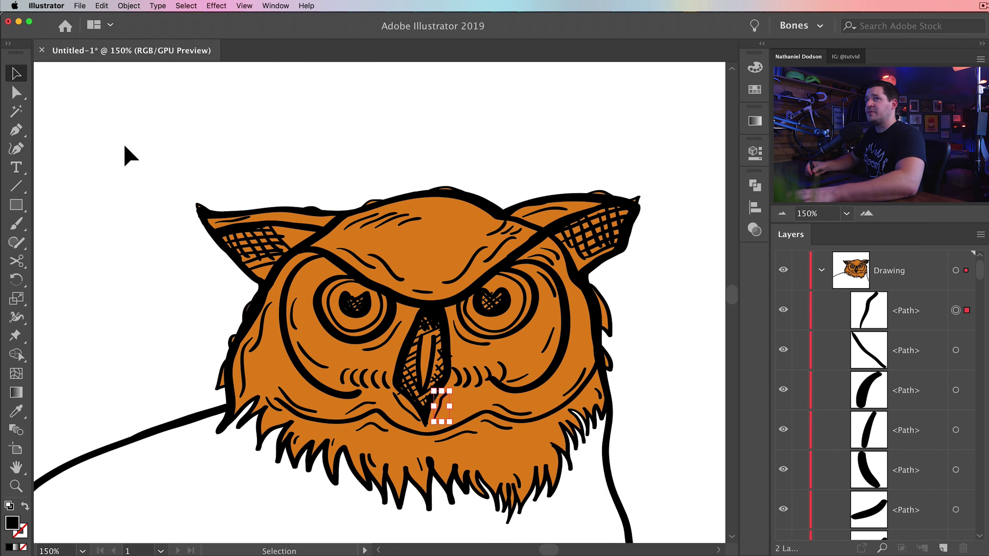
Step: Magic Wand-select all black-stroked paths and recolour them navy 003366 in RGB mode
click(16, 112)
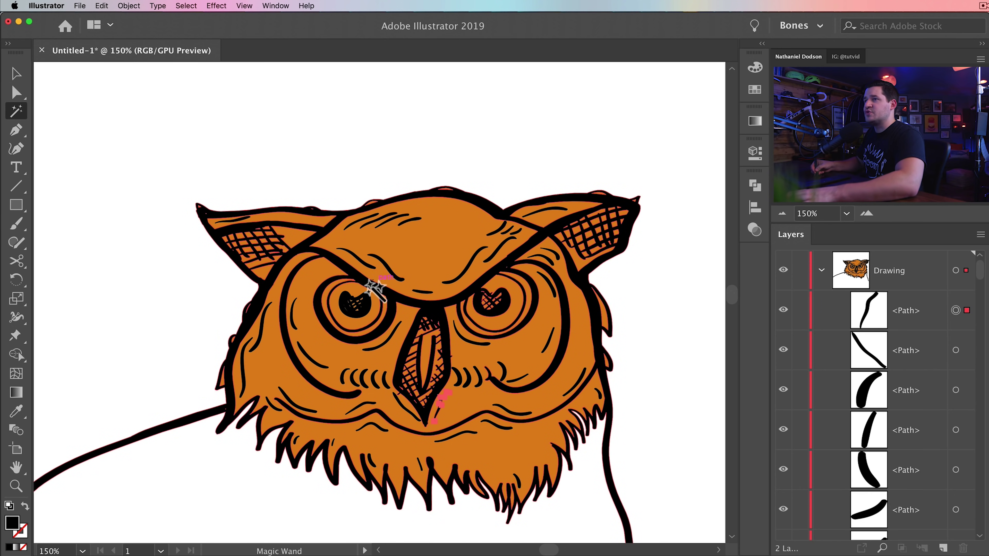
click(370, 283)
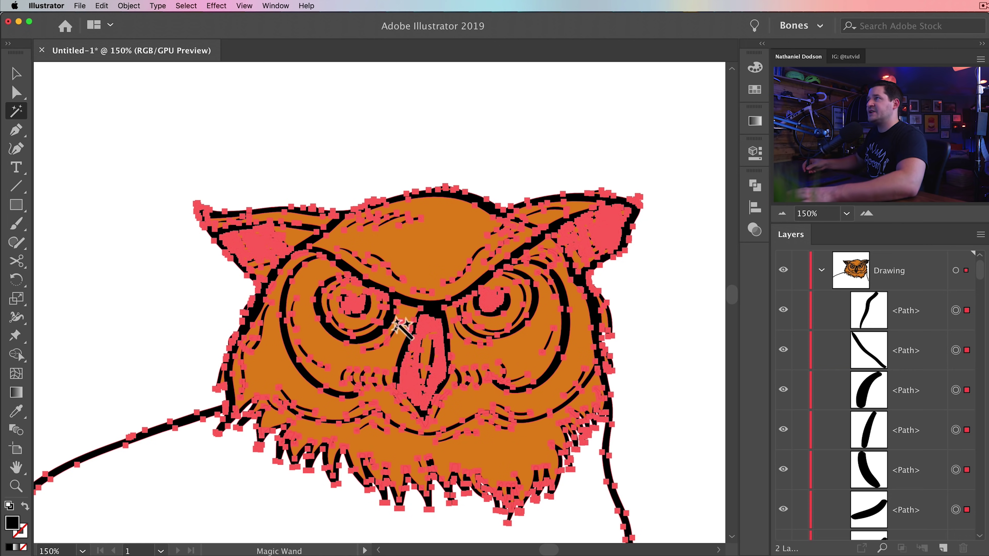
click(754, 67)
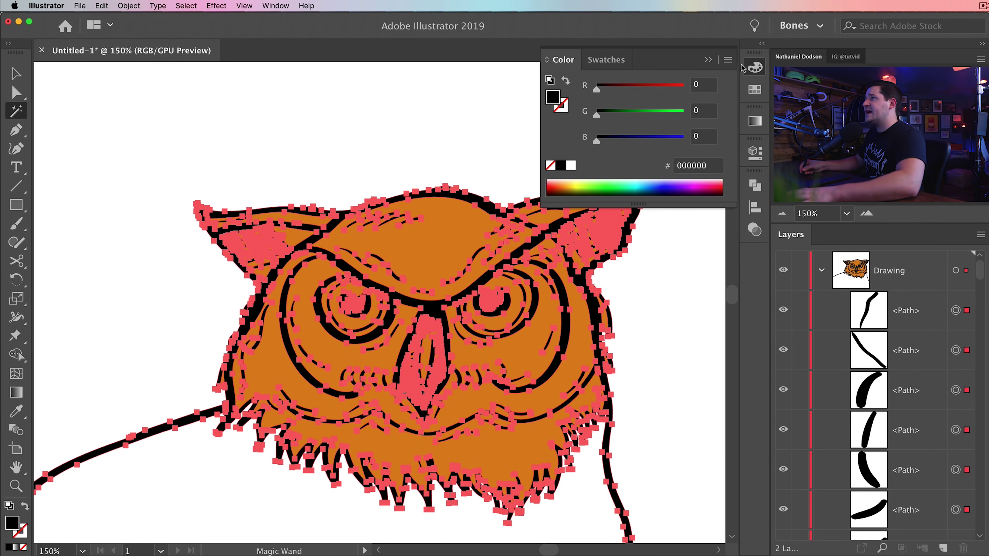
click(729, 60)
click(727, 60)
click(727, 60)
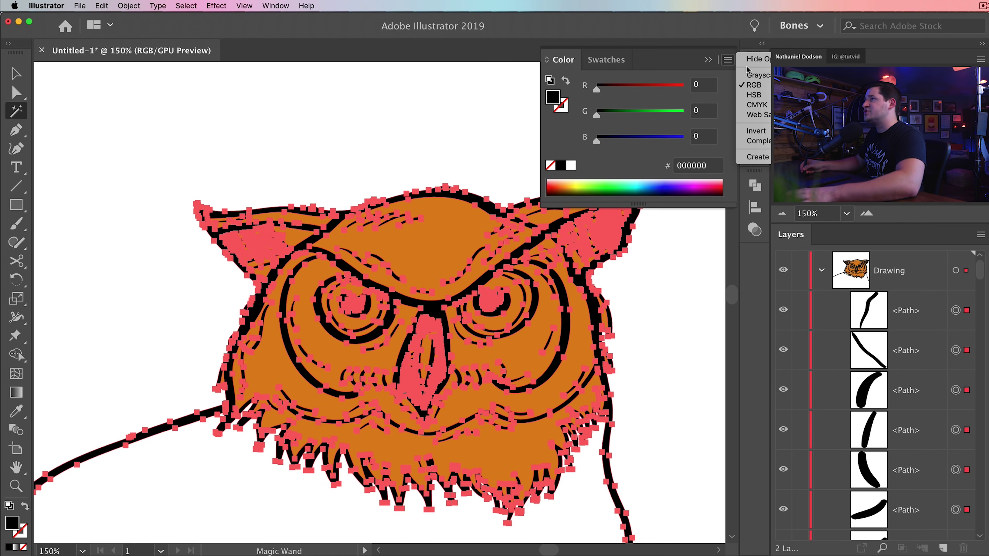
click(755, 85)
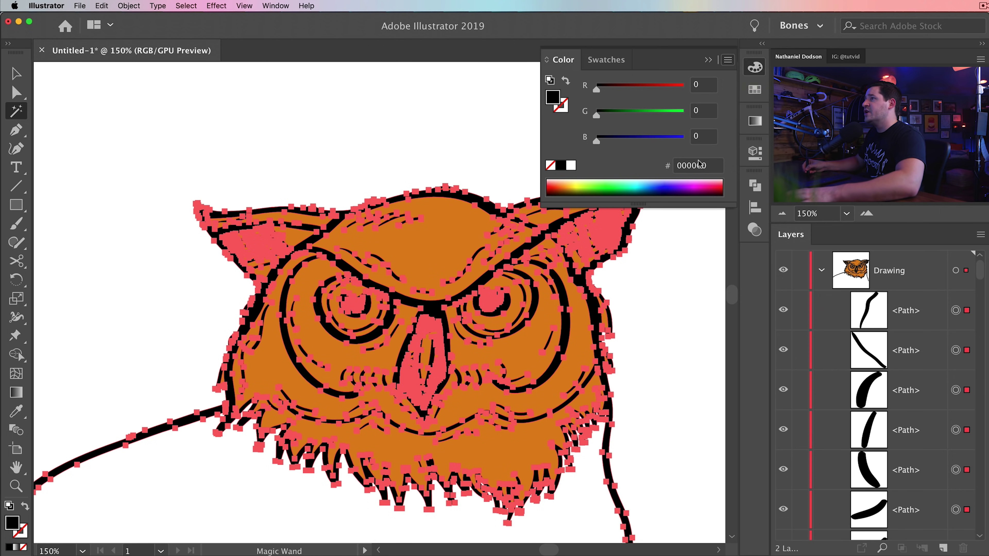
click(693, 165)
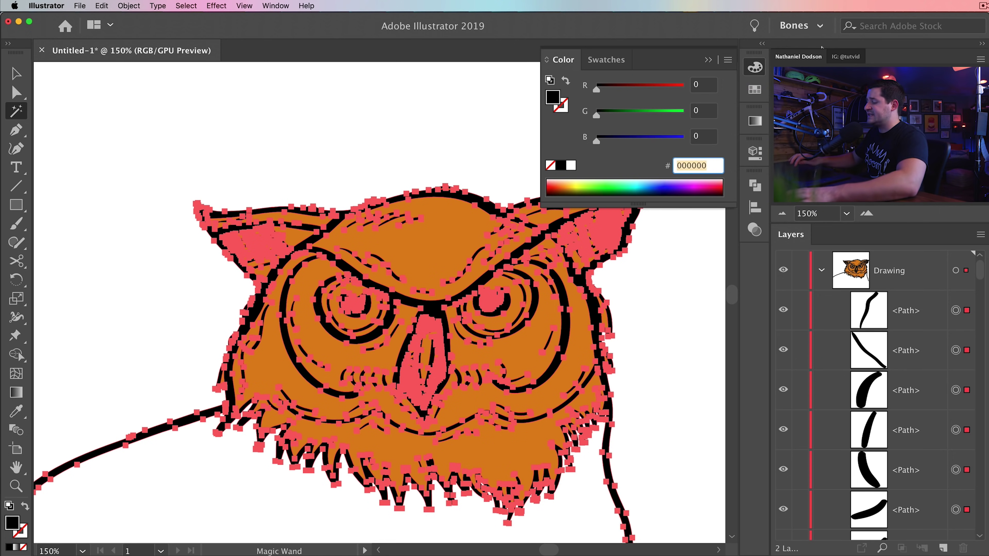
text(00336)
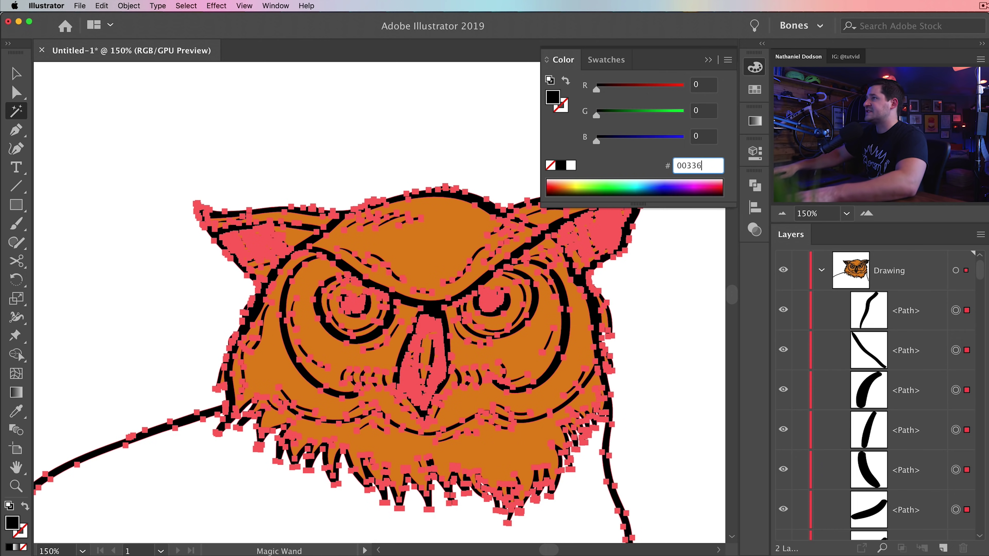
text(6)
key(Tab)
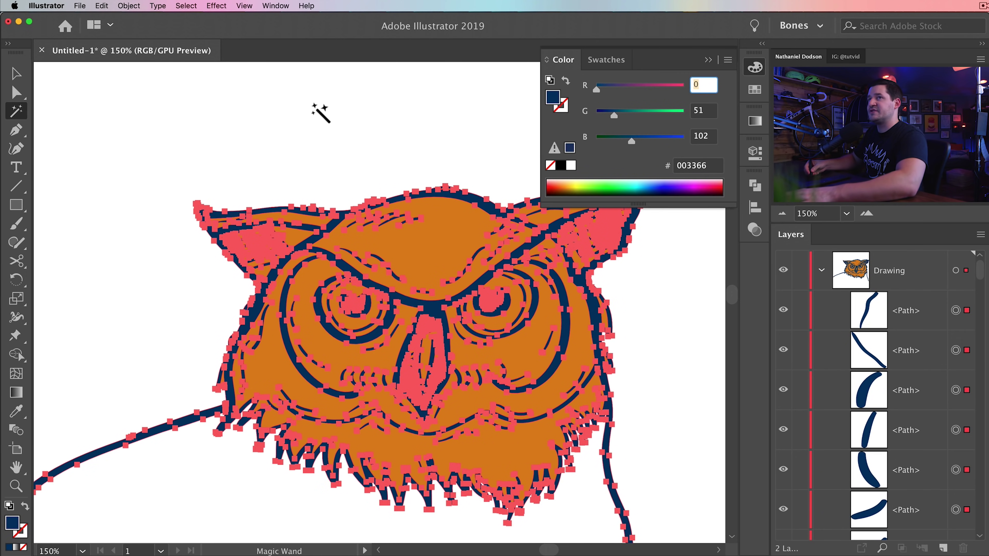
Step: Deselect the owl with the Selection tool and pan the view around it
key(v)
click(281, 137)
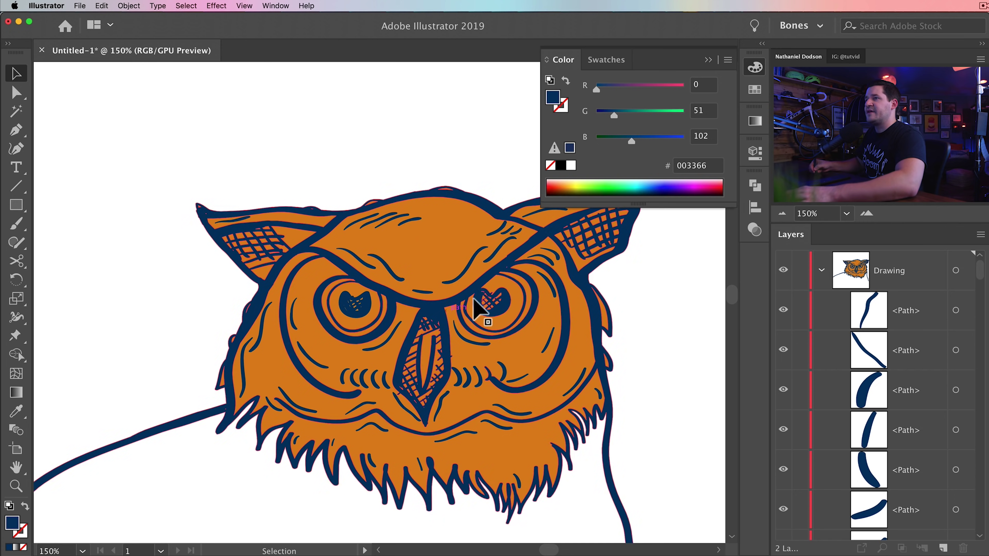
scroll(463, 292, right, 3)
key(F6)
scroll(514, 311, left, 3)
scroll(514, 311, down, 2)
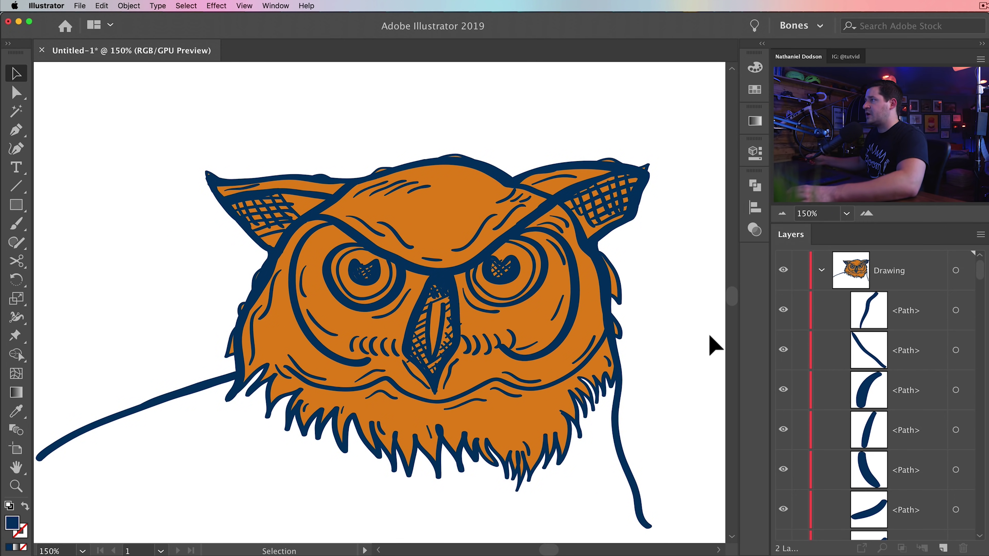
Step: Zoom out, move the owl right, and Alt-drag two copies leftward into a row of three
key(super+minus)
key(super+minus)
key(super+minus)
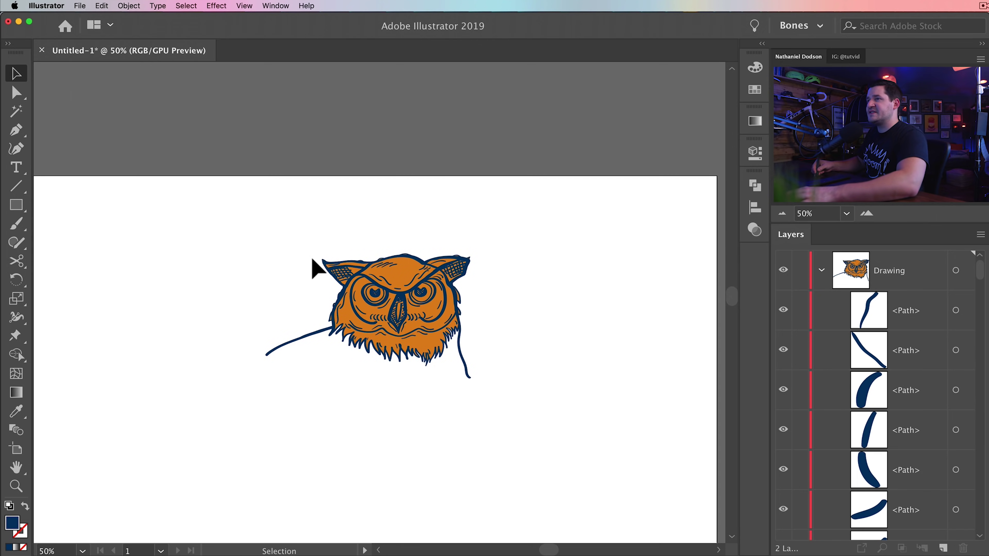
drag(420, 311, 613, 298)
alt+drag(541, 287, 332, 288)
alt+drag(370, 276, 140, 276)
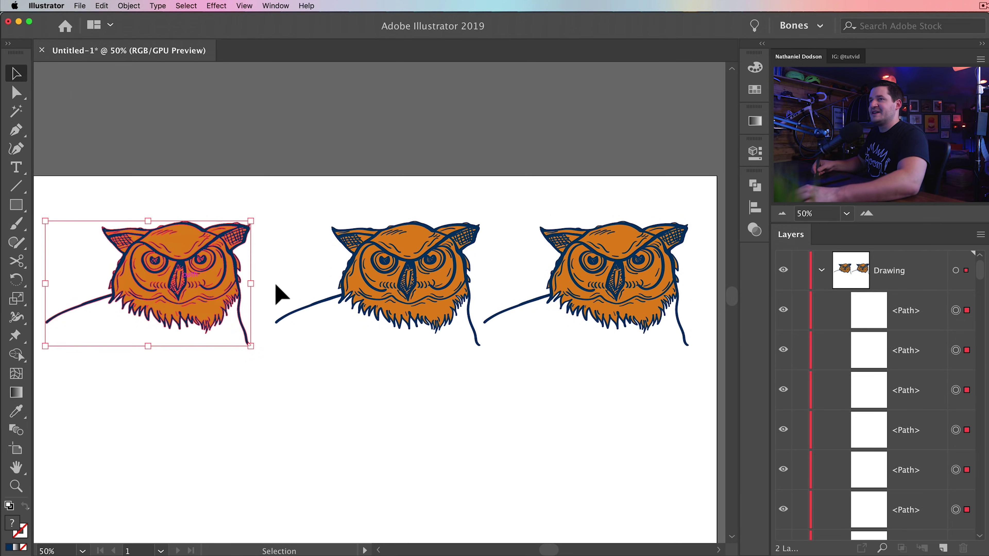
Step: Copy the three owls downward as a second row, then undo that copy
shift+click(352, 298)
shift+click(611, 287)
alt+shift+drag(612, 287, 615, 423)
click(448, 177)
scroll(503, 283, down, 3)
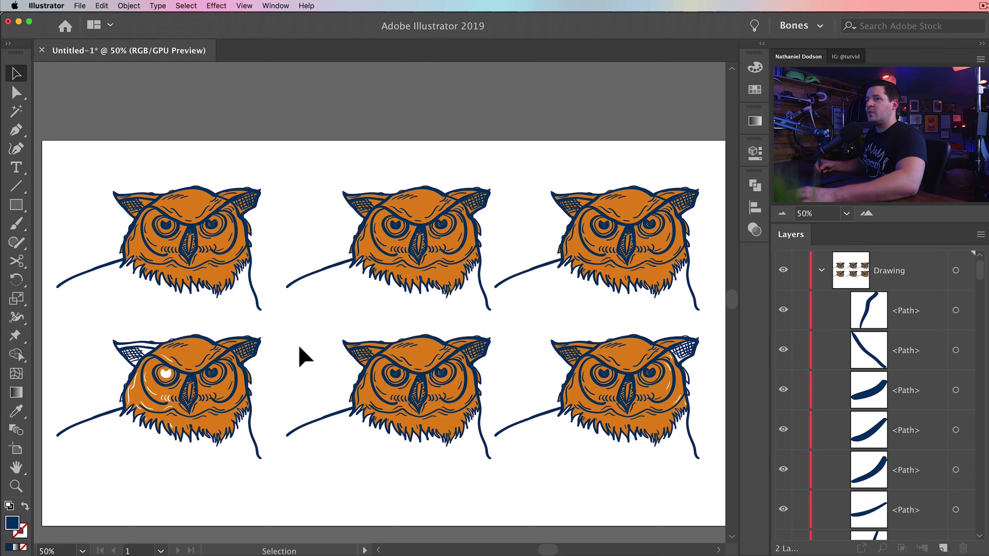
key(super+z)
Step: Marquee-select the top row and copy it straight below as a second row of three owls
click(271, 409)
drag(70, 149, 718, 350)
alt+shift+drag(625, 232, 624, 397)
click(300, 206)
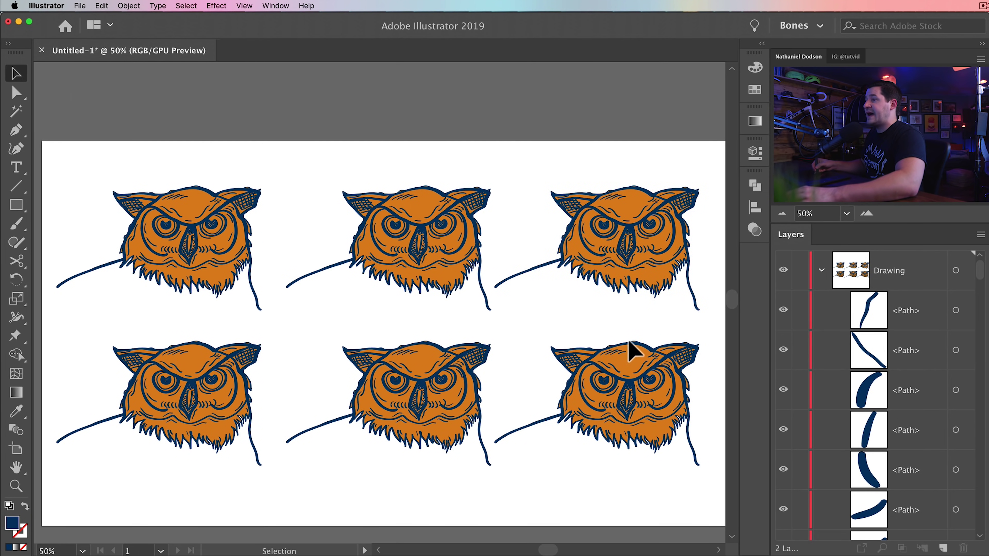
key(w)
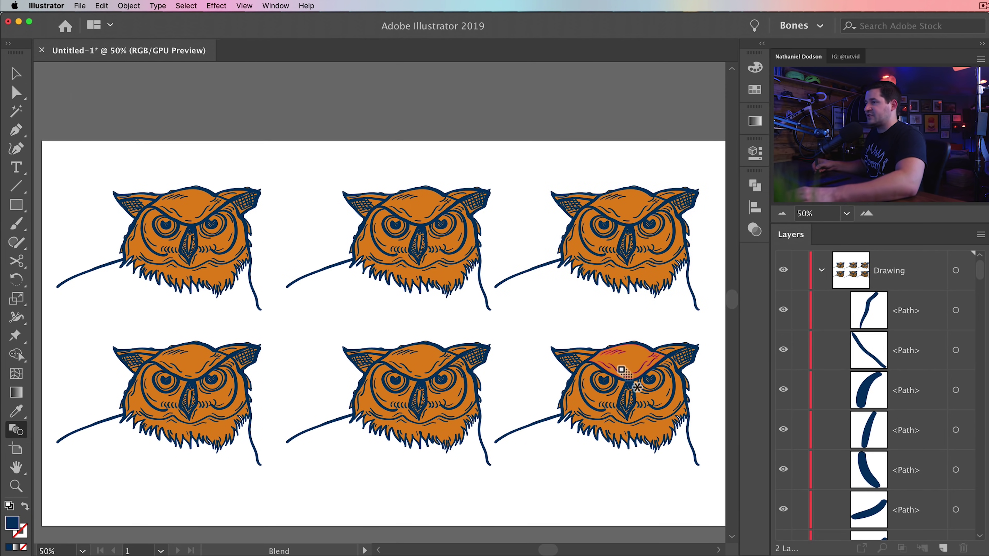
key(v)
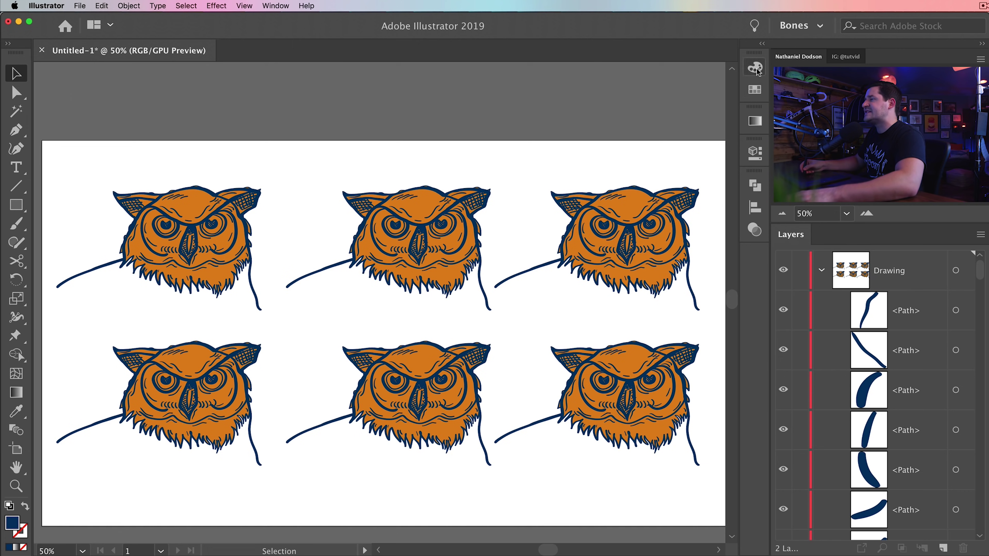
Step: Float the Swatches panel and set the fill to golden orange e9ac18 in the Color Picker
click(761, 89)
drag(637, 72, 337, 116)
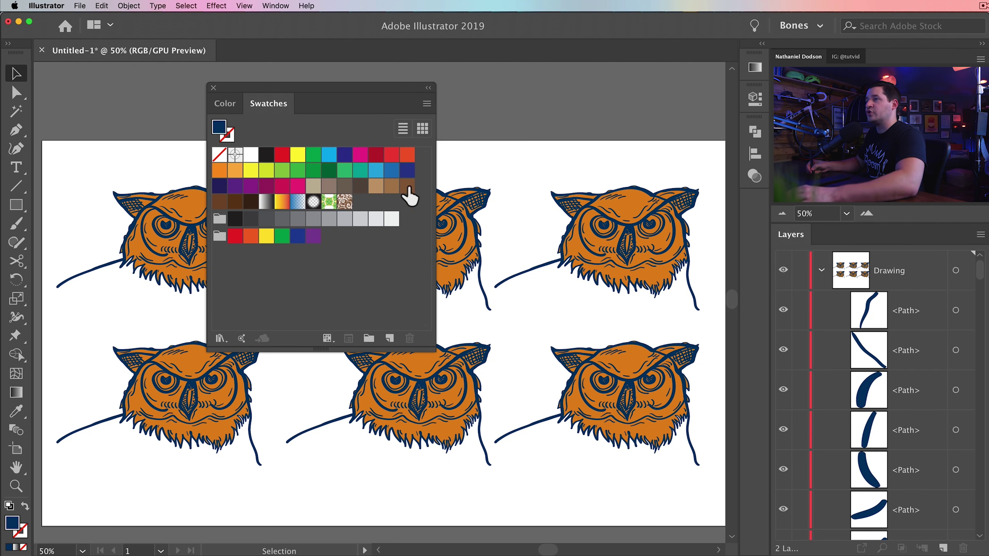
double_click(13, 522)
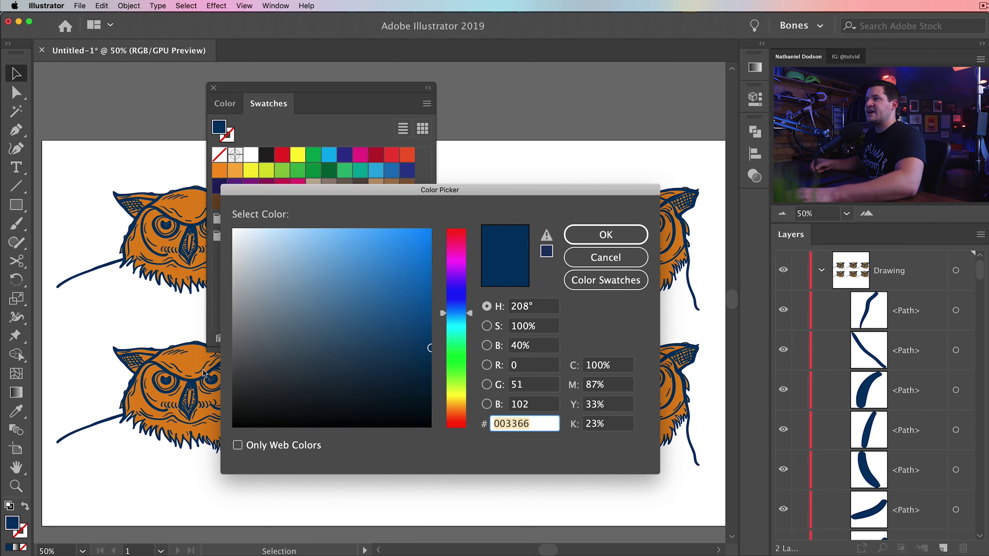
drag(459, 325, 461, 407)
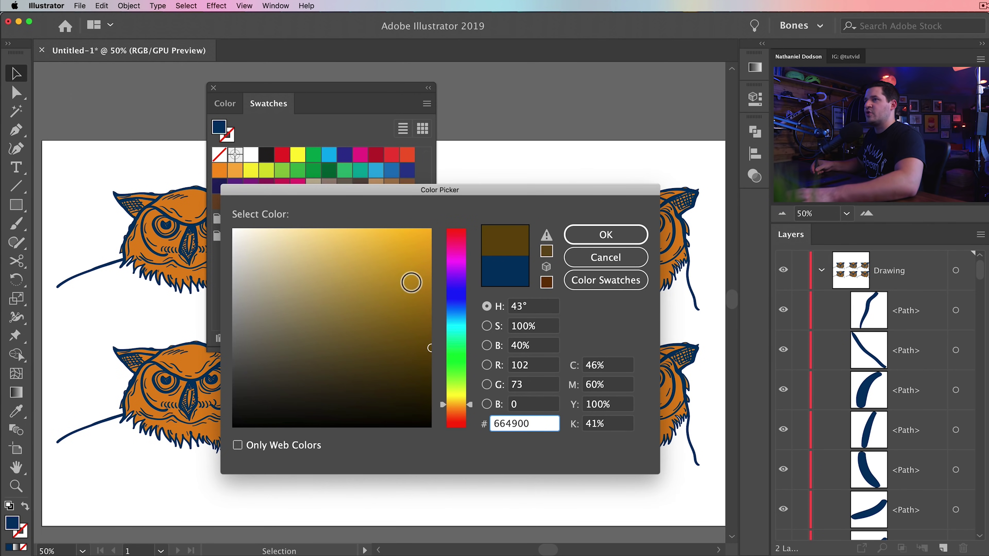
drag(411, 273, 409, 245)
click(600, 234)
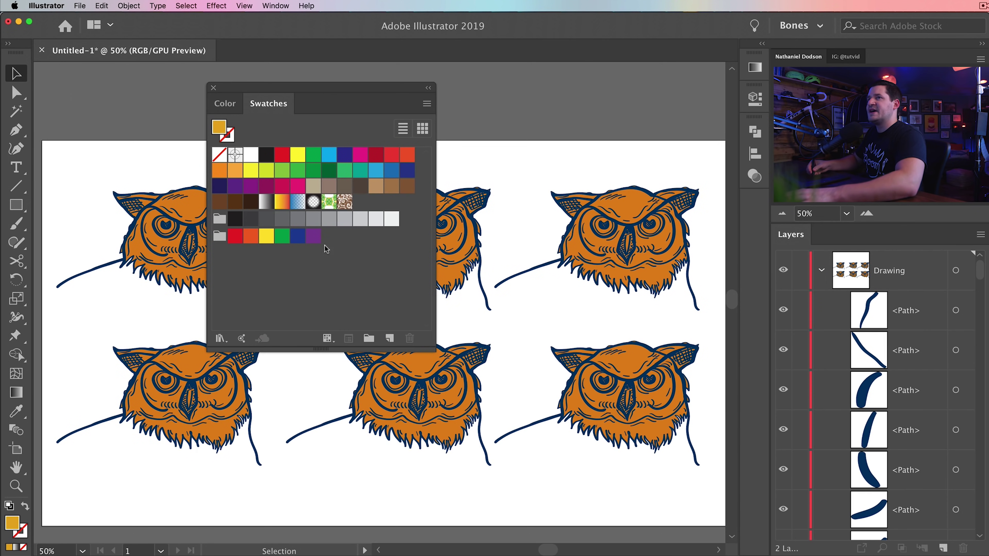
Step: Save the golden fill as a new Global swatch (R 232, G 172, B 24)
drag(274, 157, 363, 207)
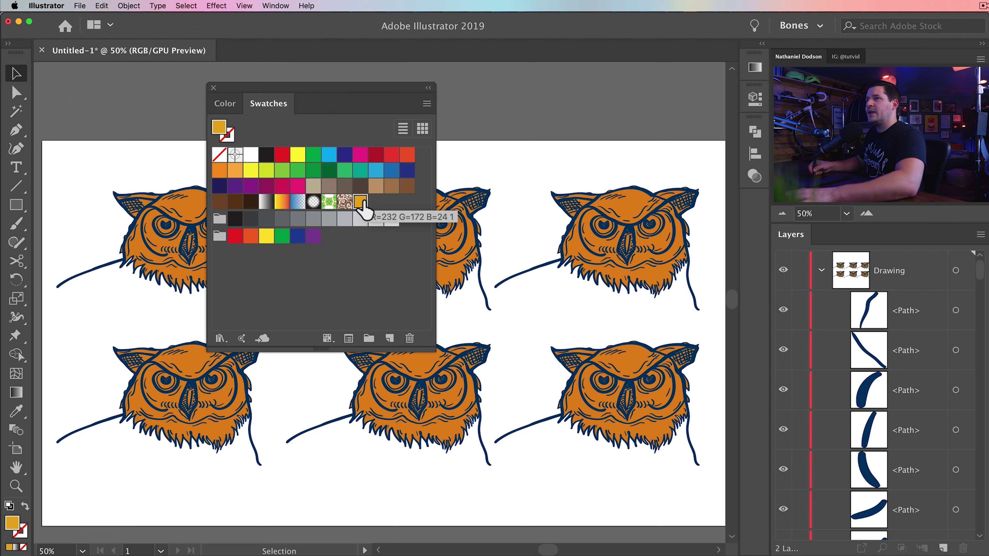
double_click(361, 203)
click(630, 214)
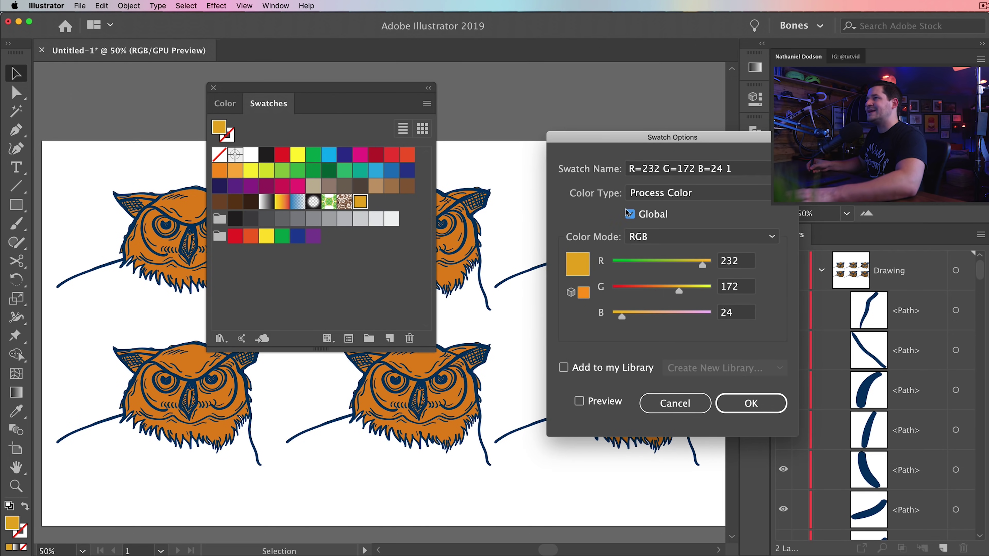
click(752, 403)
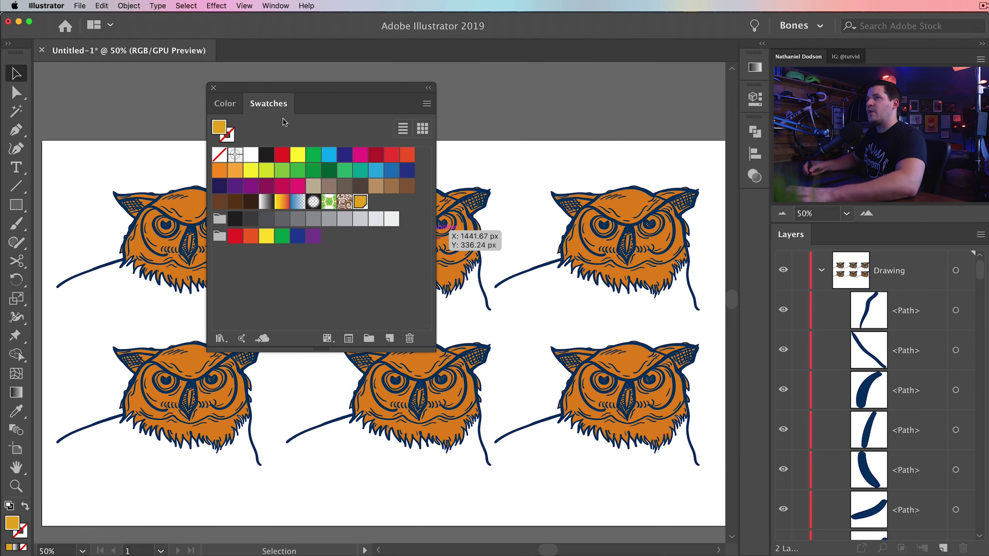
drag(231, 91, 710, 267)
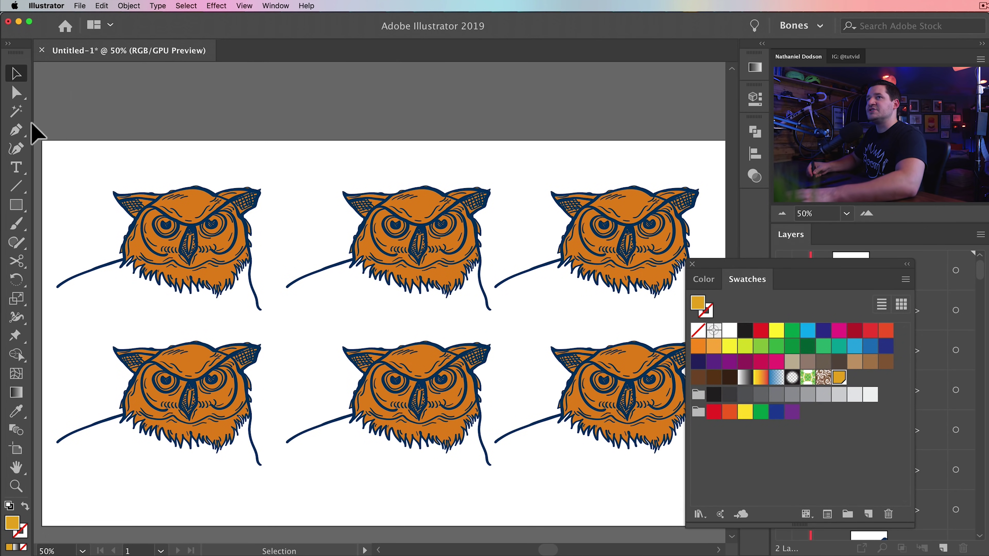
click(16, 111)
Step: Magic Wand-select all six owls' orange fills, apply the golden global swatch, then deselect
click(195, 215)
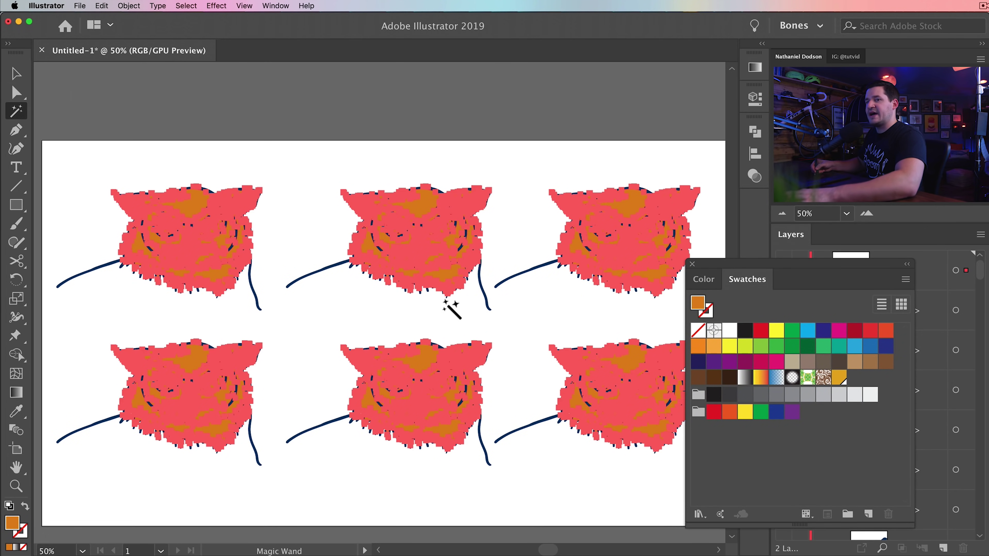
key(v)
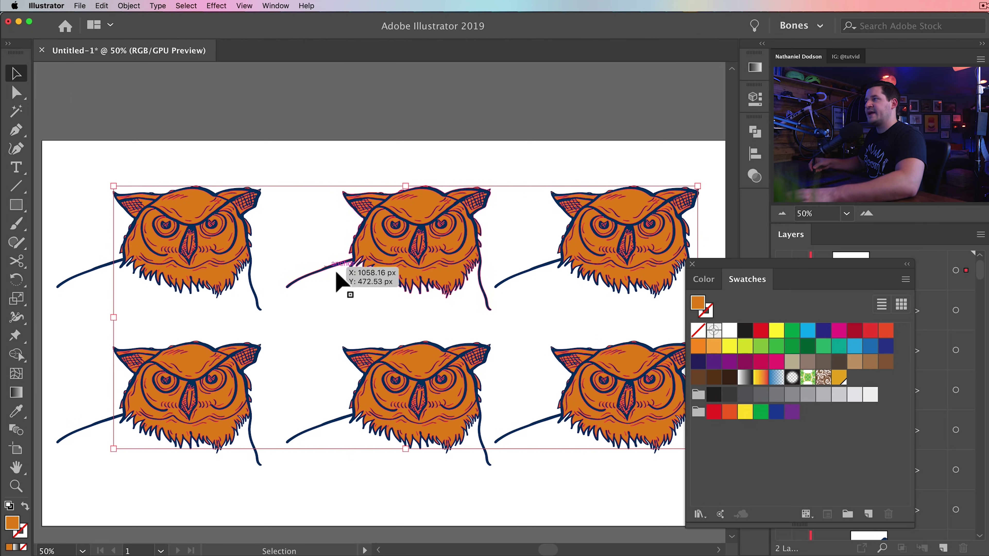
click(840, 379)
click(629, 135)
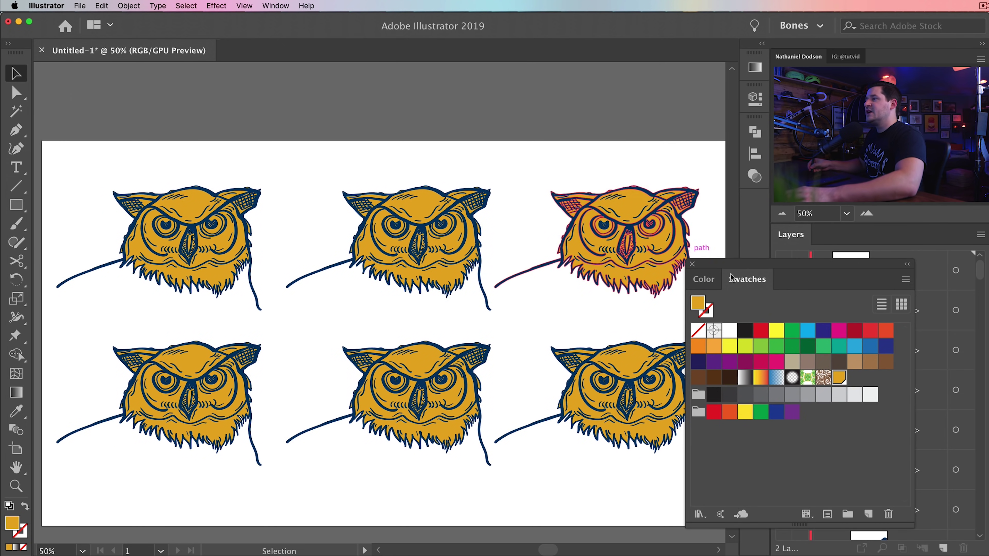
drag(779, 264, 161, 101)
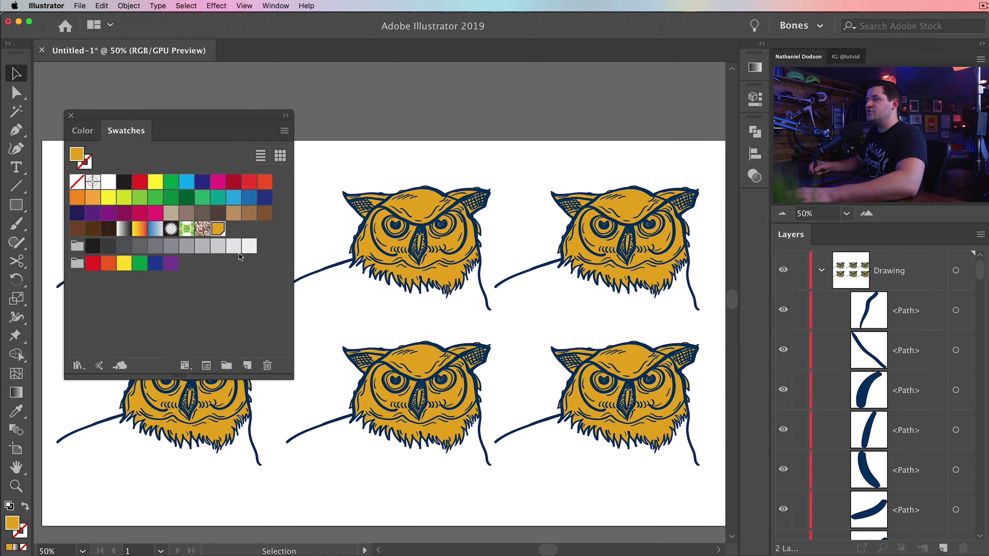
Step: Change the global swatch to aqua R 117, G 206, B 195 with Preview on, then close Swatches
double_click(220, 232)
drag(657, 137, 167, 119)
drag(181, 277, 160, 275)
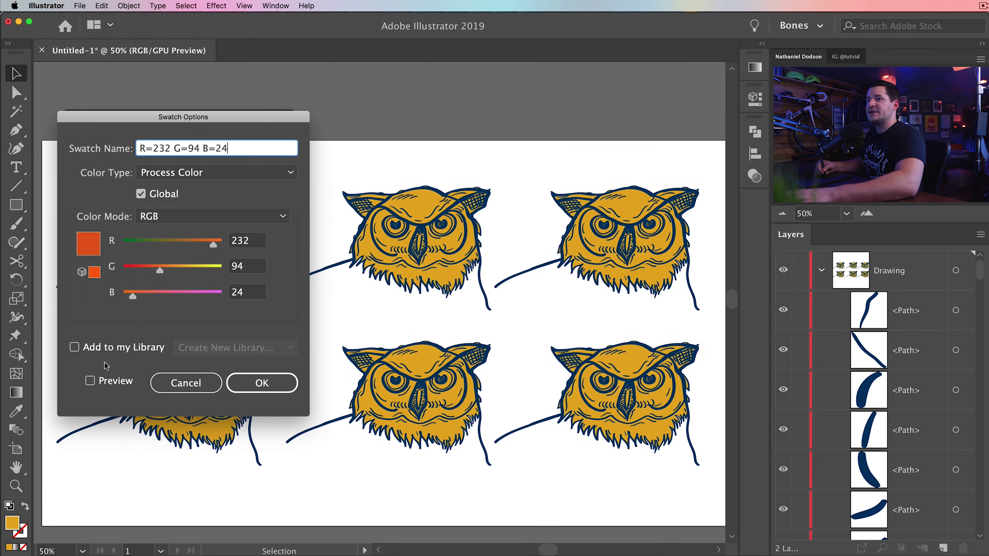
click(90, 380)
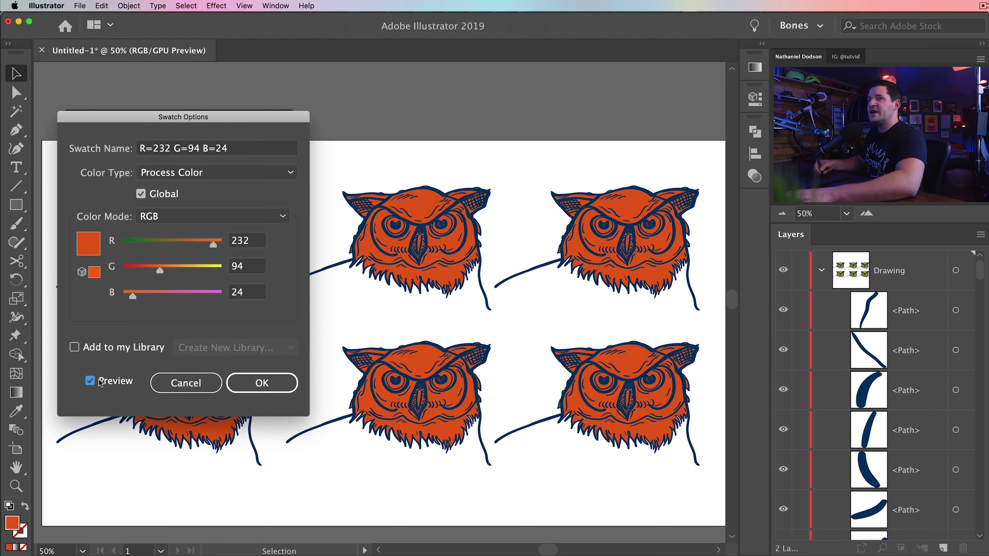
drag(194, 296, 199, 296)
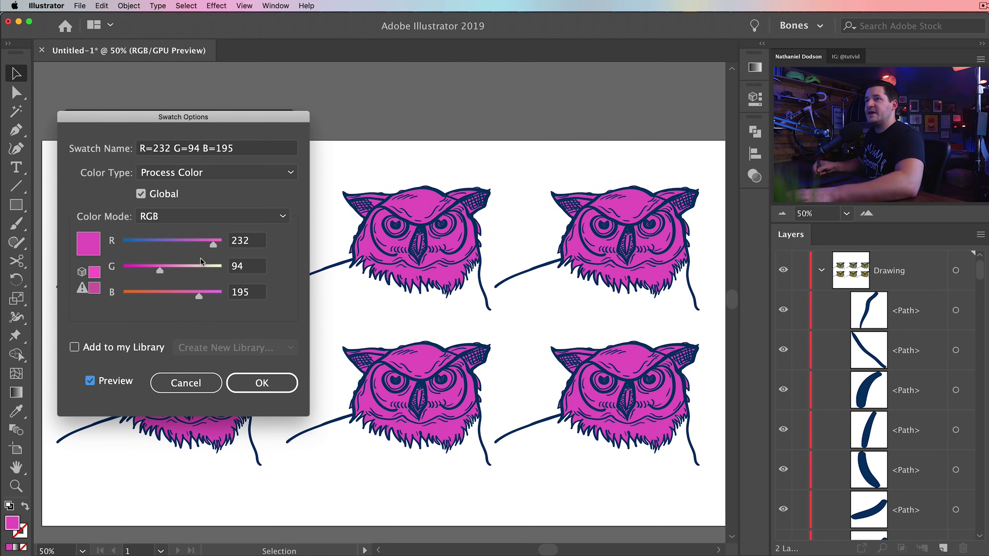
drag(213, 243, 203, 271)
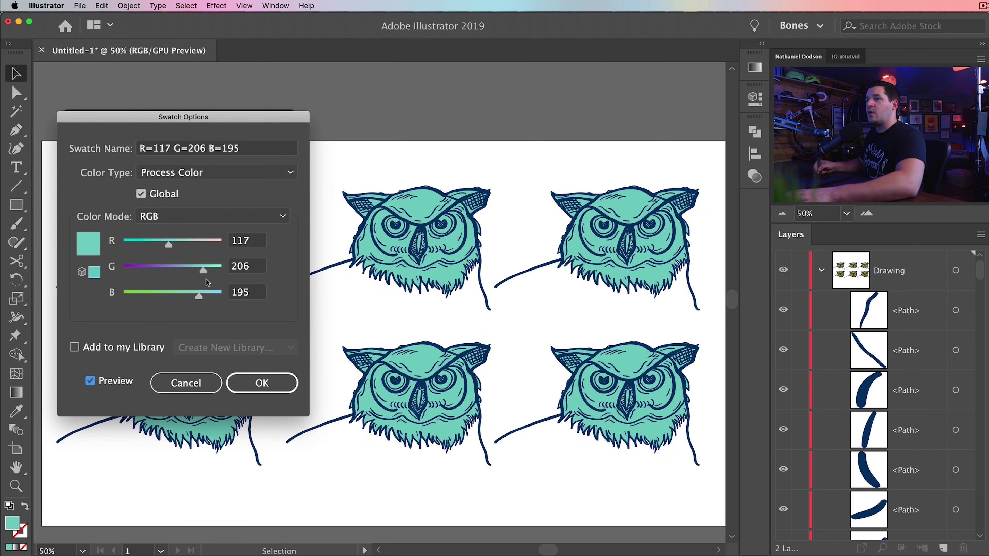
click(289, 393)
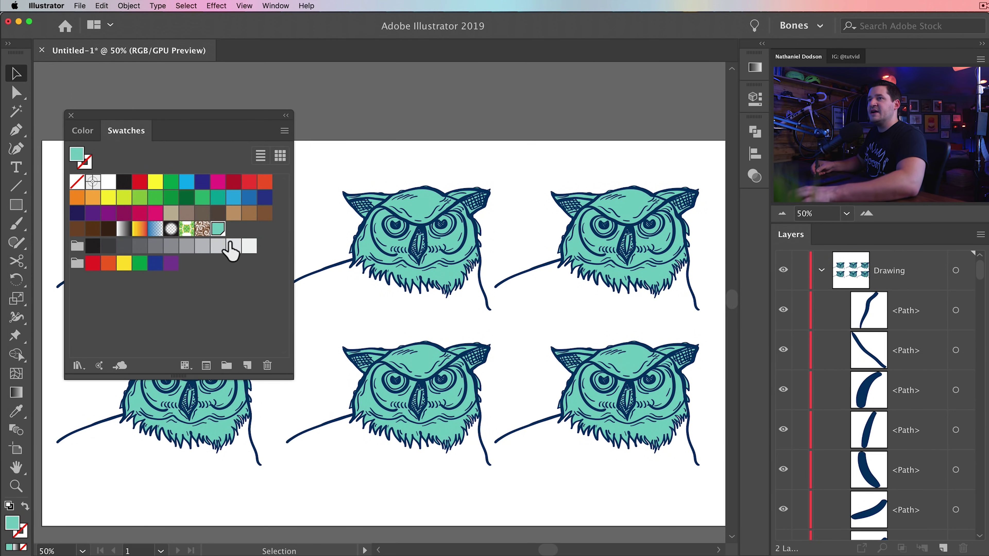
click(70, 116)
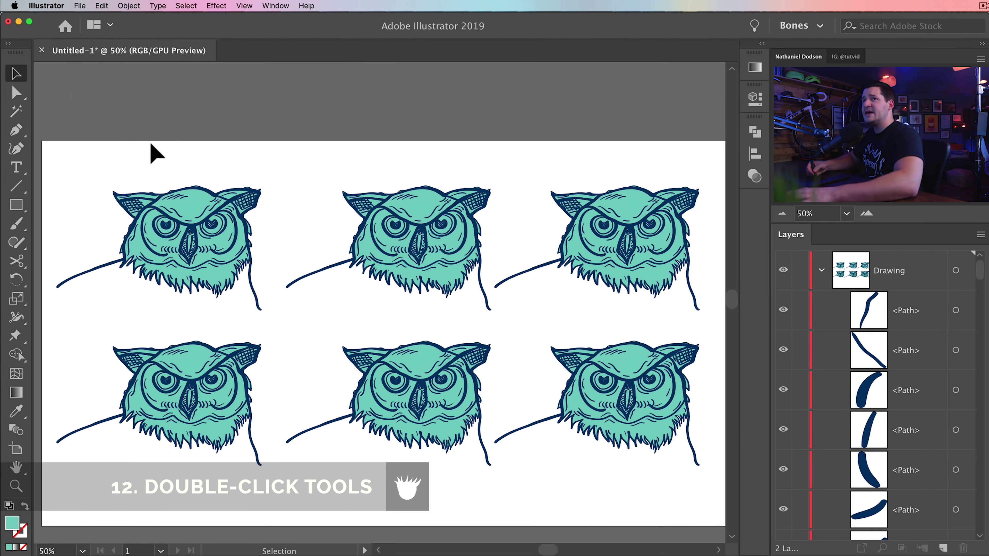
Step: Select the Paintbrush tool and accept its options dialog unchanged
click(18, 226)
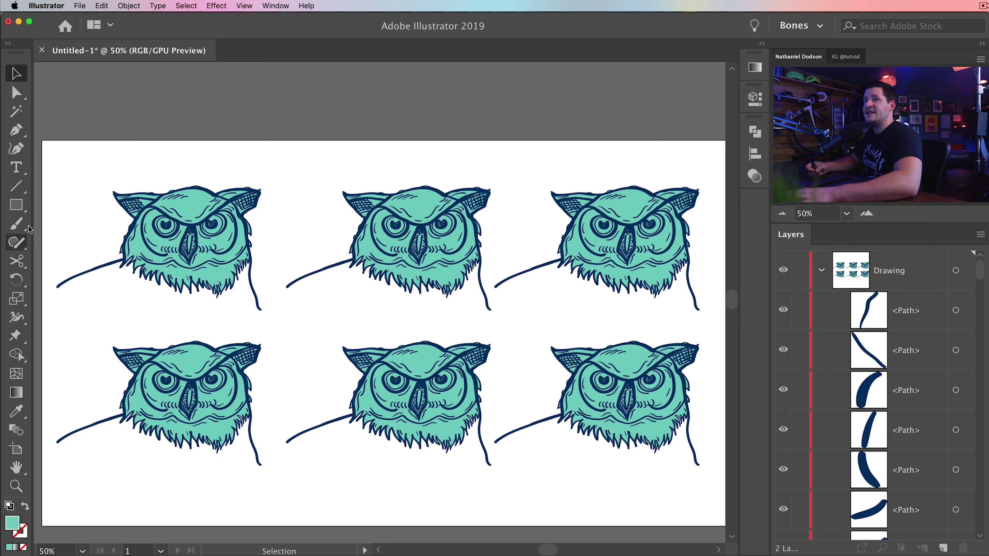
double_click(20, 224)
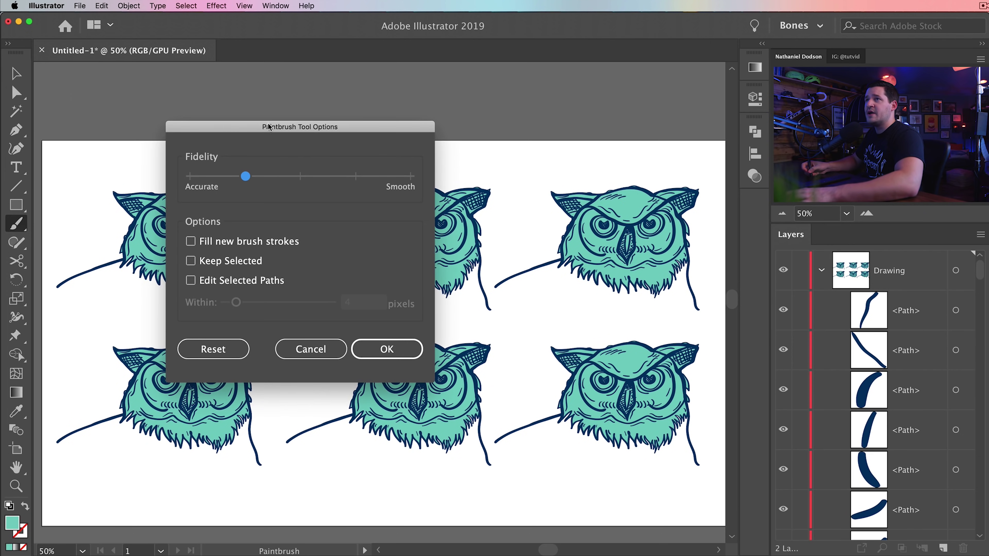
drag(270, 121, 331, 107)
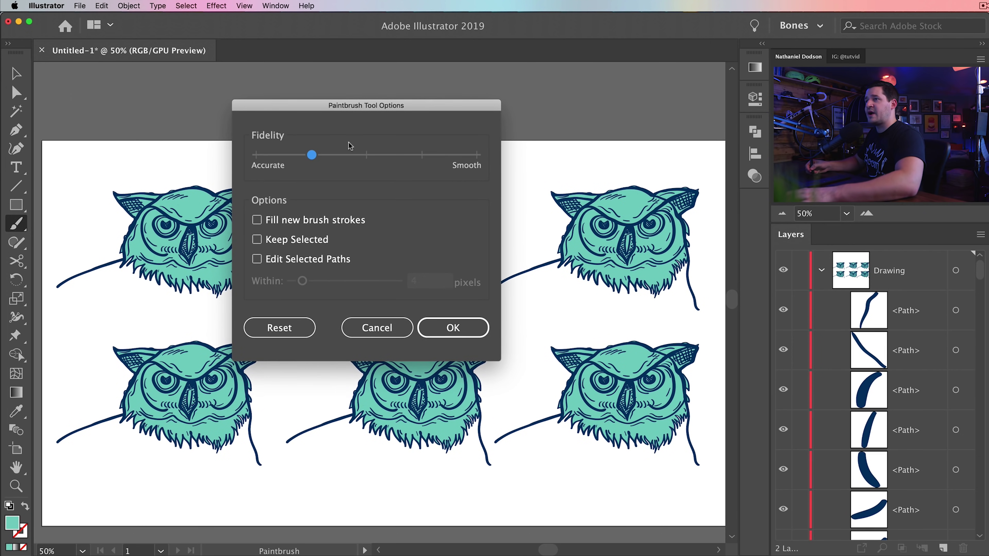
click(452, 328)
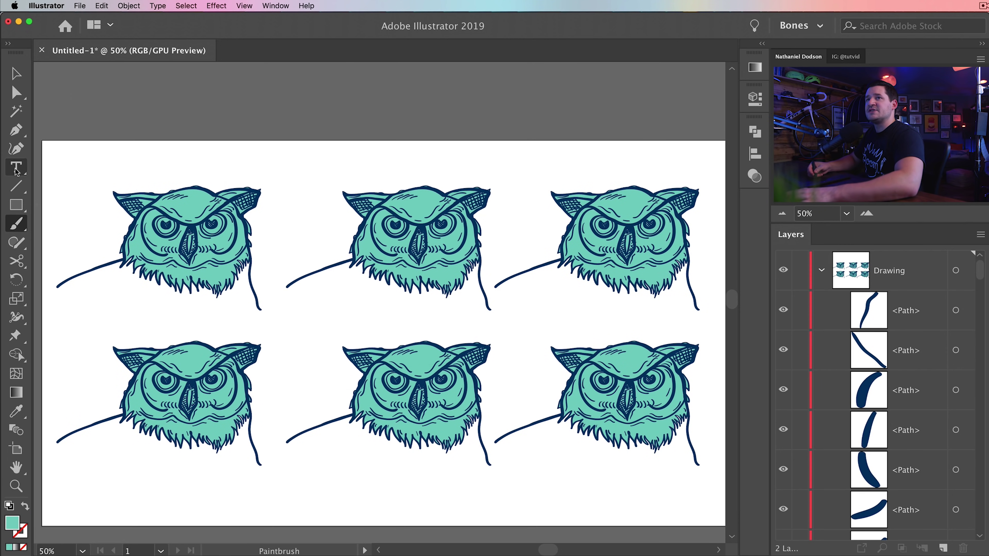
Step: Go through the Pen and Rectangle tools to Shaper, then pick Pencil from its flyout
click(18, 131)
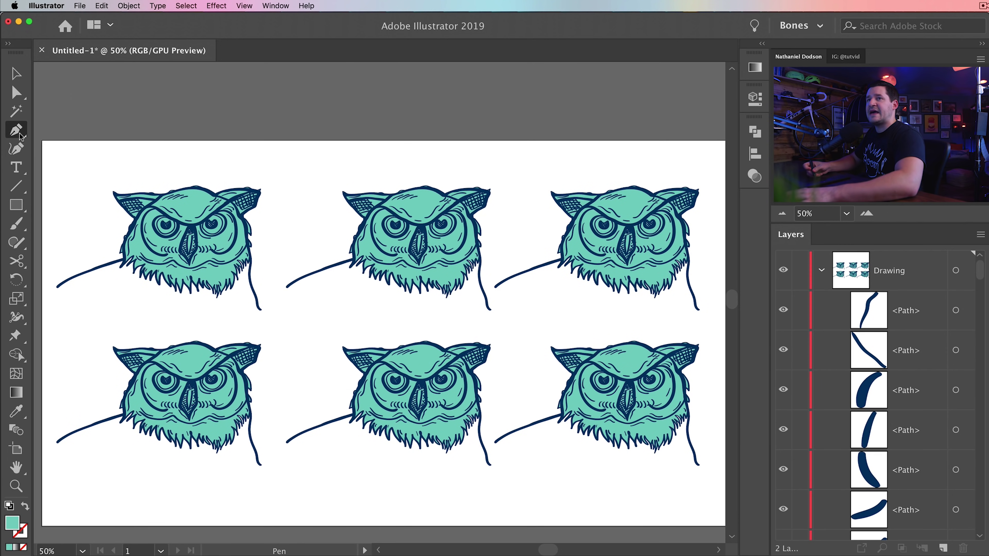
click(17, 208)
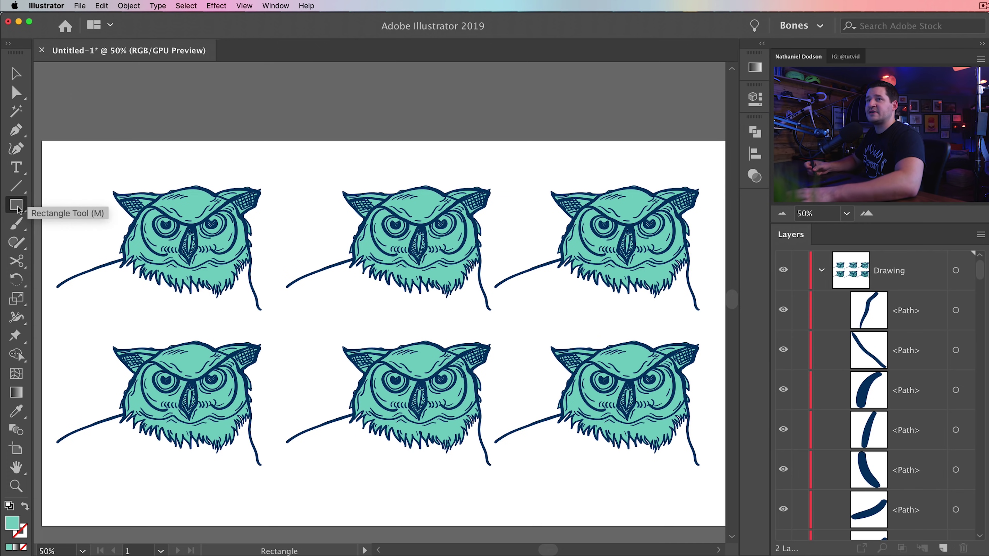
click(17, 242)
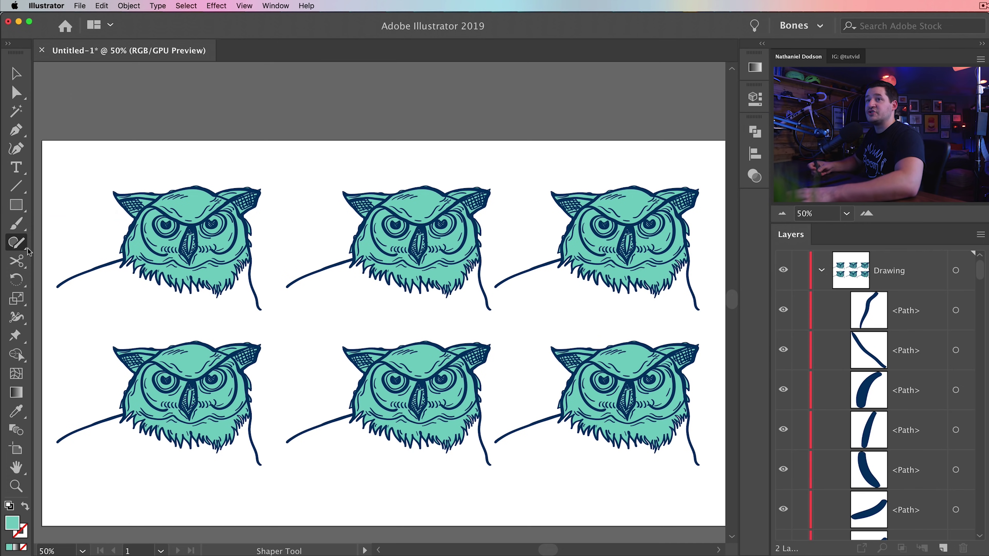
click(22, 248)
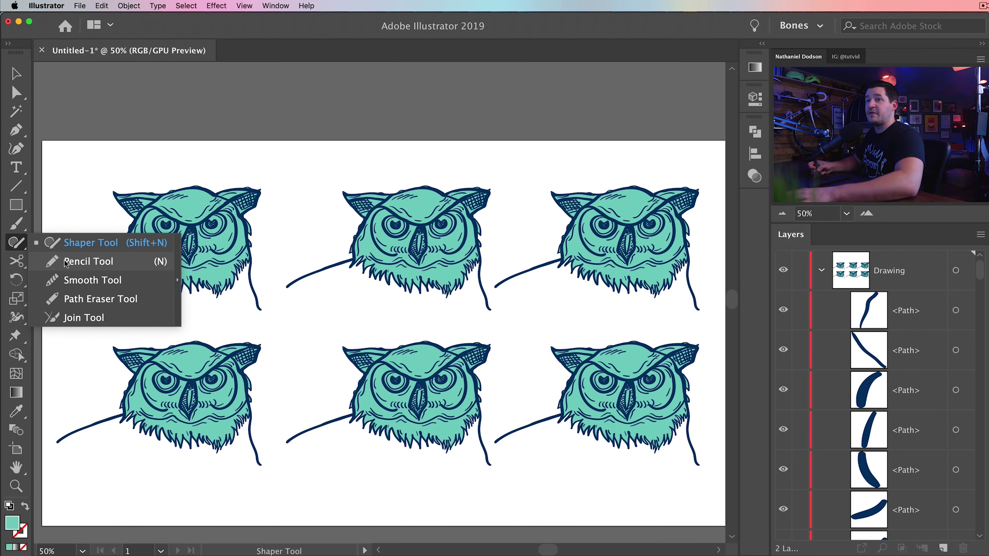
click(85, 261)
Step: Open the Pencil Tool Options and cancel without changes
double_click(17, 243)
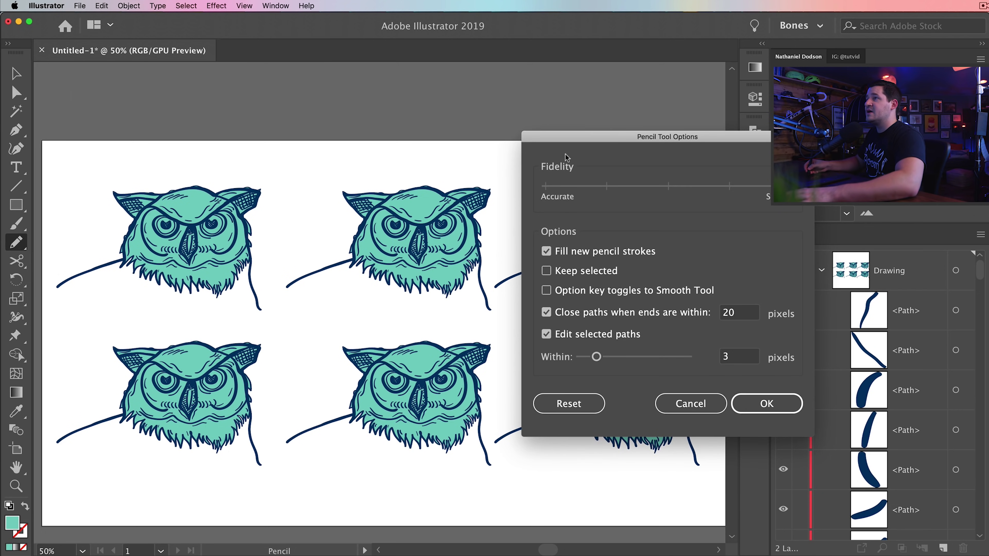
drag(598, 136, 305, 126)
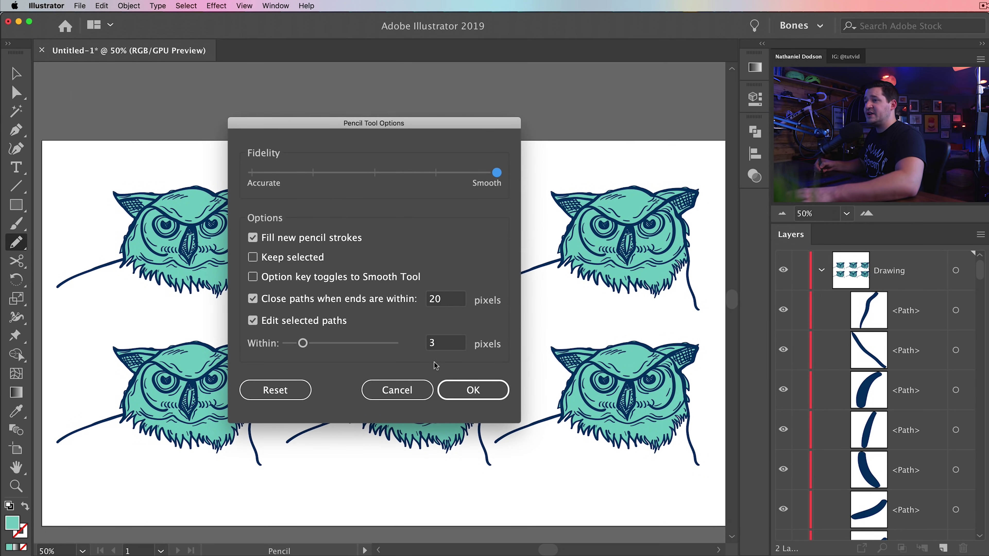
click(407, 400)
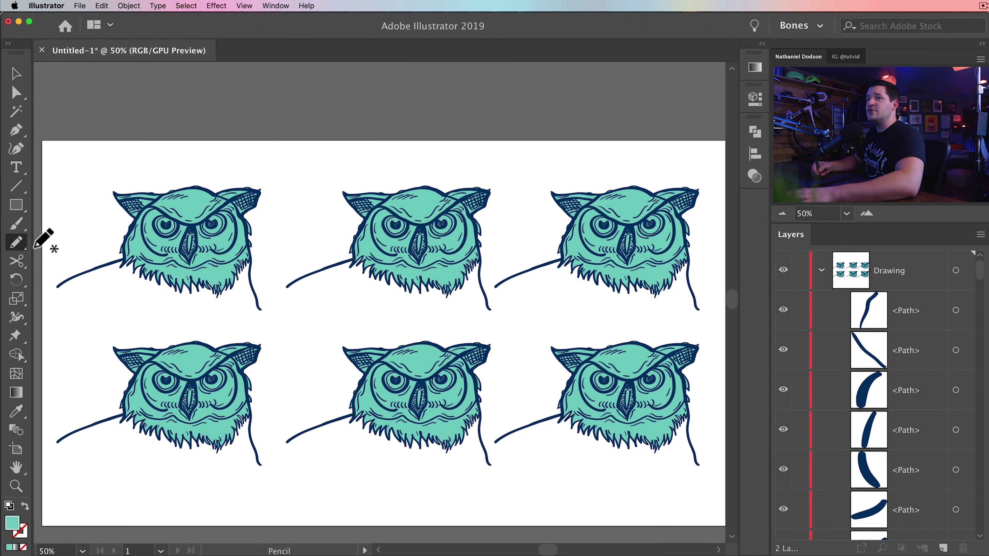
Step: Switch to Shaper, then Twirl, and open and cancel the Twirl tool options
drag(16, 243, 38, 242)
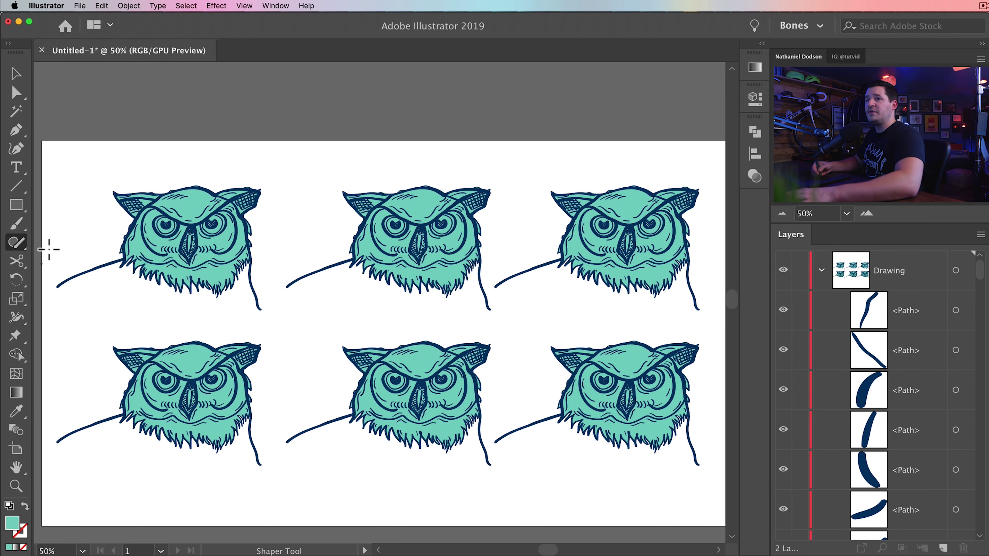
drag(18, 318, 49, 347)
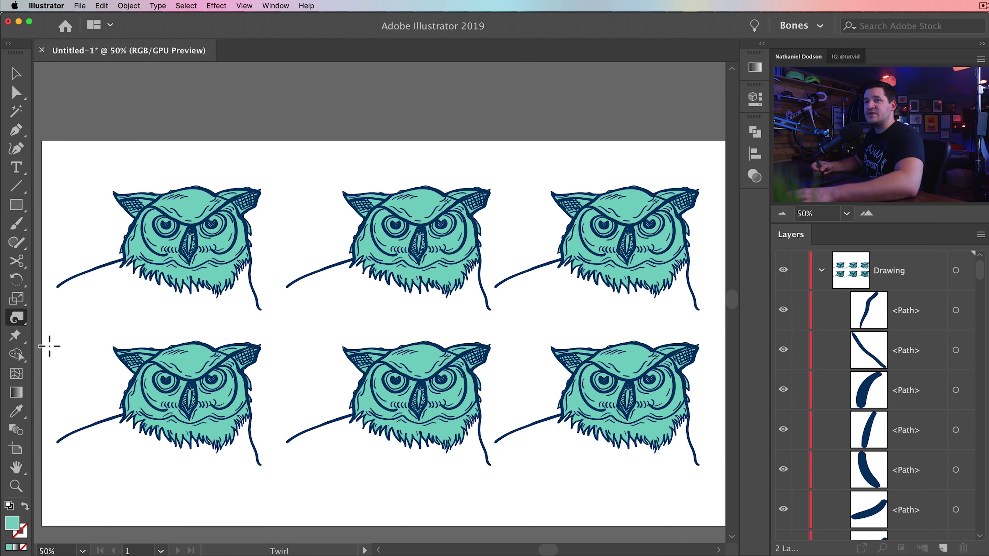
double_click(18, 318)
drag(627, 92, 424, 125)
click(500, 482)
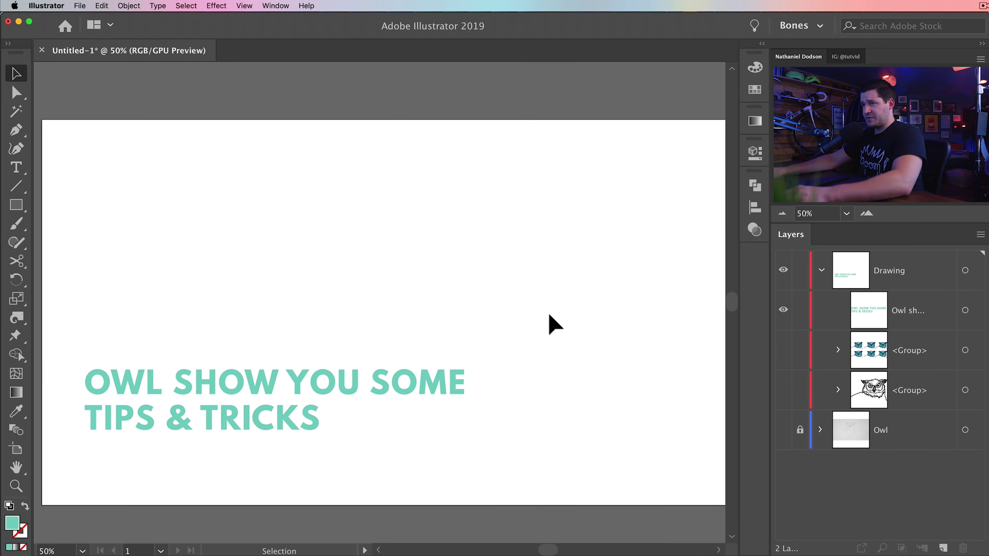
Step: Convert the OWL SHOW YOU SOME headline to outlines and zoom in on the letters
click(305, 406)
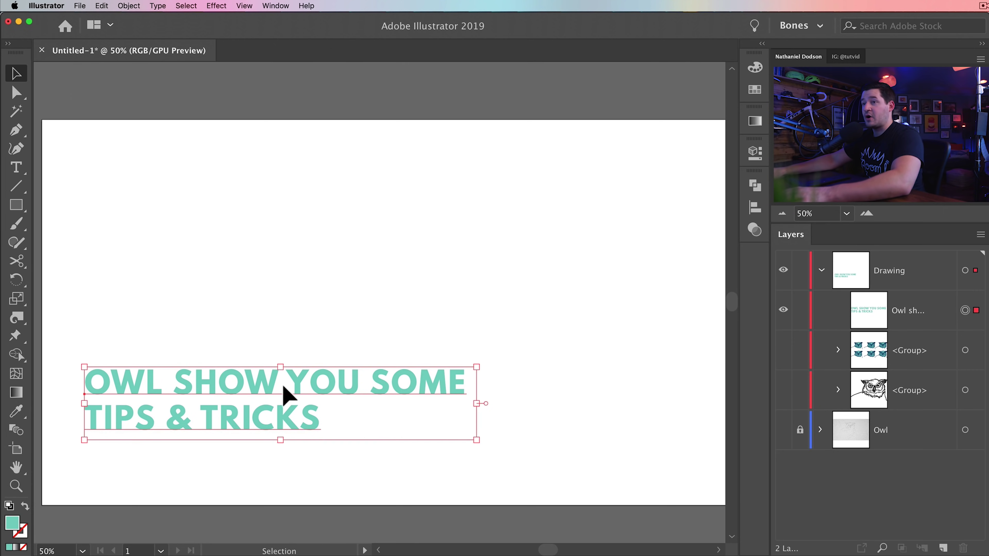
right_click(235, 386)
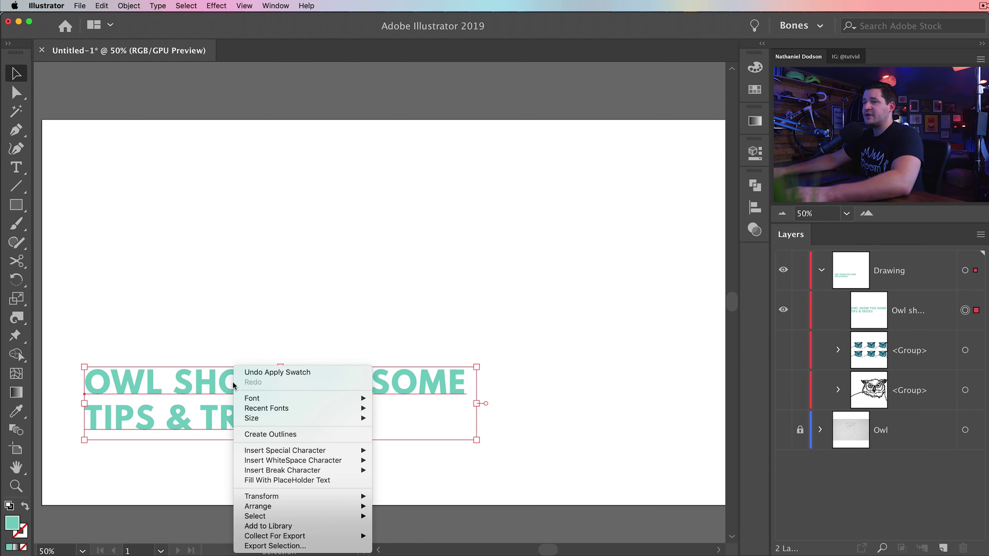
click(272, 440)
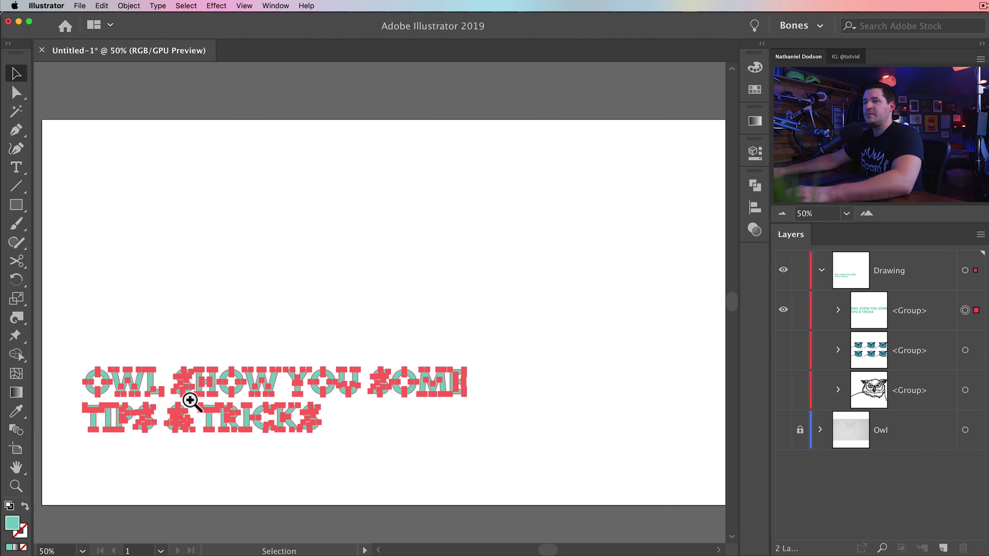
key(z)
click(225, 380)
click(349, 303)
click(349, 303)
click(331, 316)
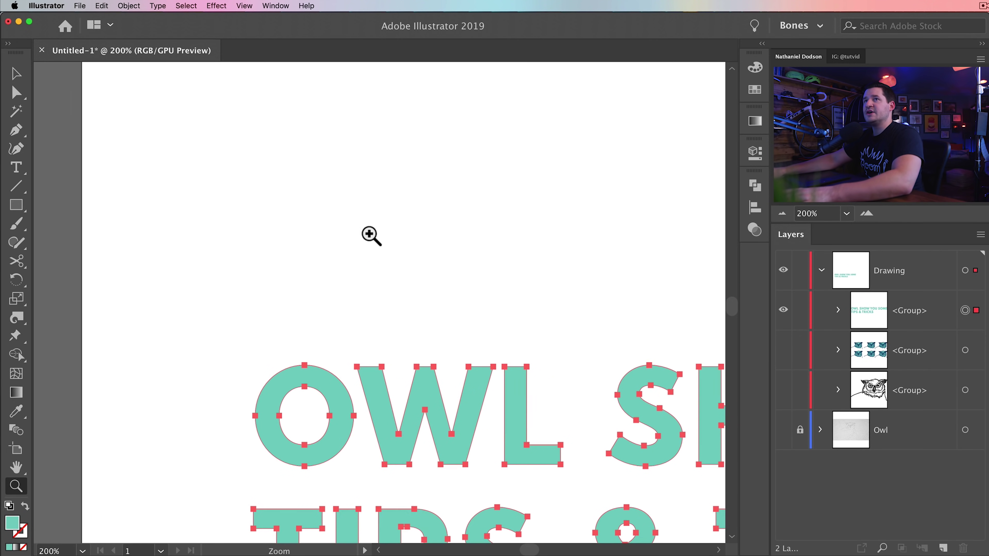
Step: With Direct Selection, delete the inner holes of the O's in OWL and SHOW
key(a)
click(304, 387)
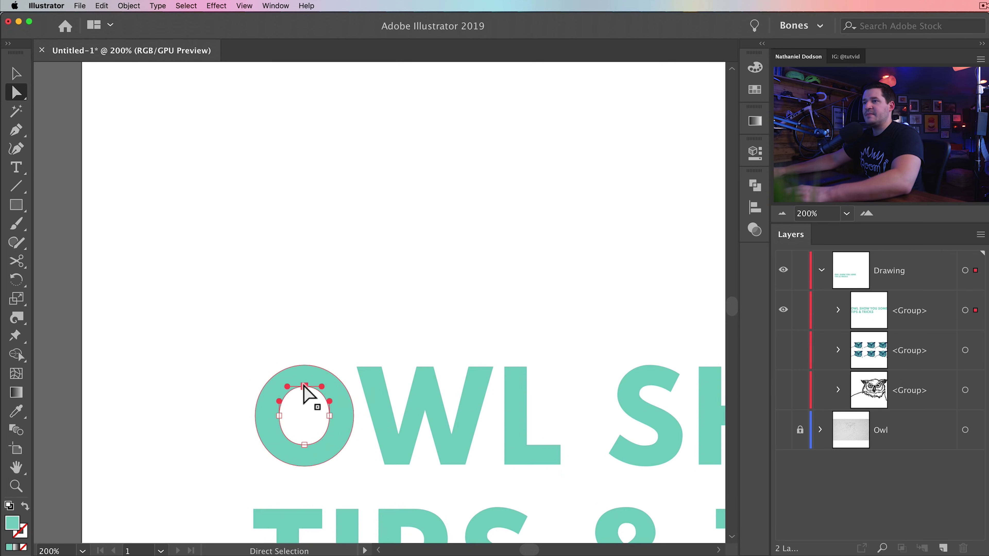
key(Delete)
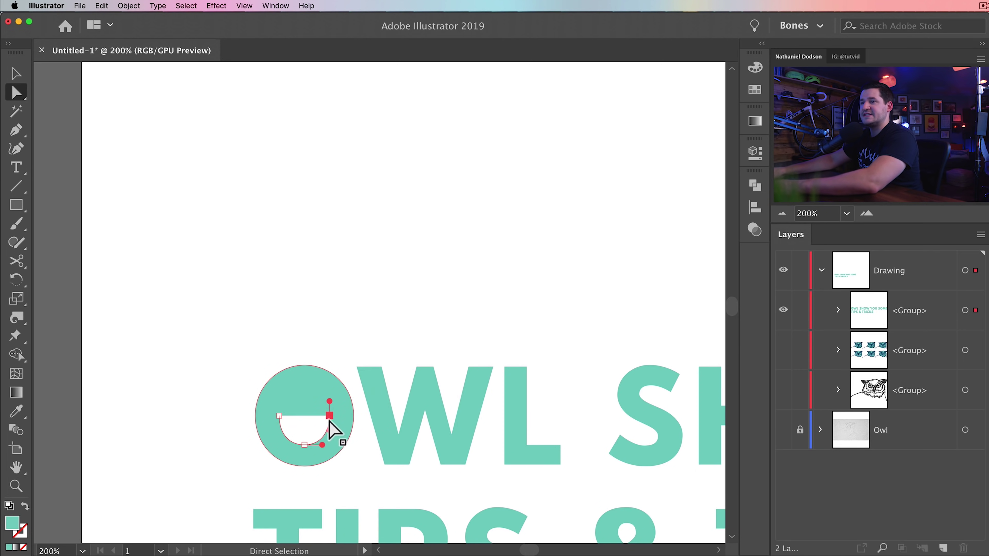
key(Delete)
key(Delete)
scroll(625, 383, right, 8)
scroll(625, 382, down, 2)
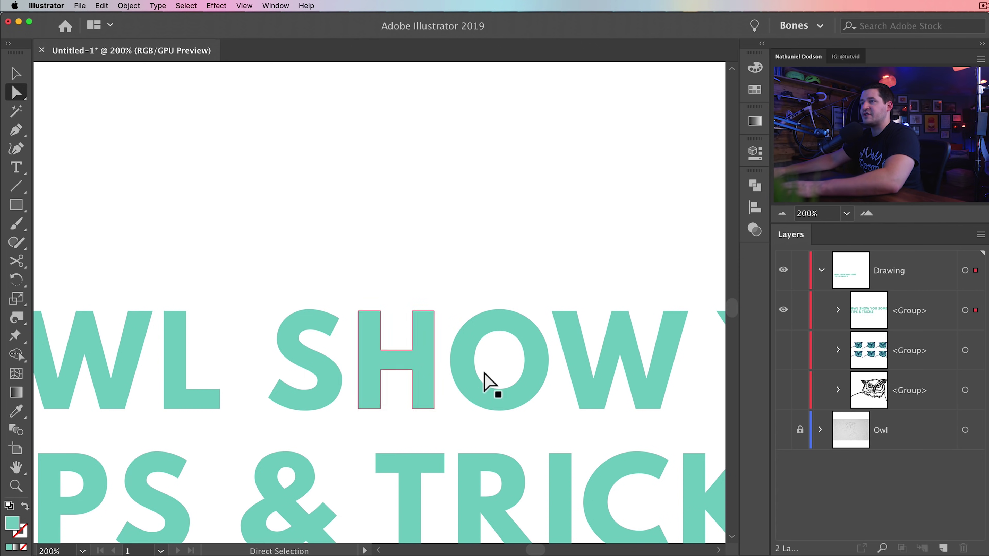
click(503, 336)
key(Delete)
key(Delete)
key(Delete)
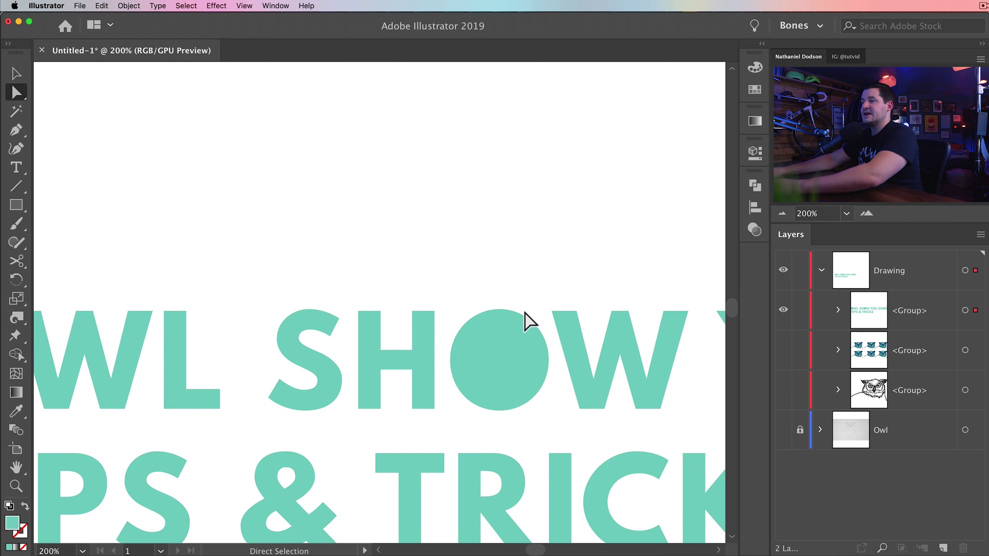
Step: Delete the inner holes of the O's in YOU and SOME, making them solid discs
scroll(537, 227, right, 10)
scroll(537, 227, down, 2)
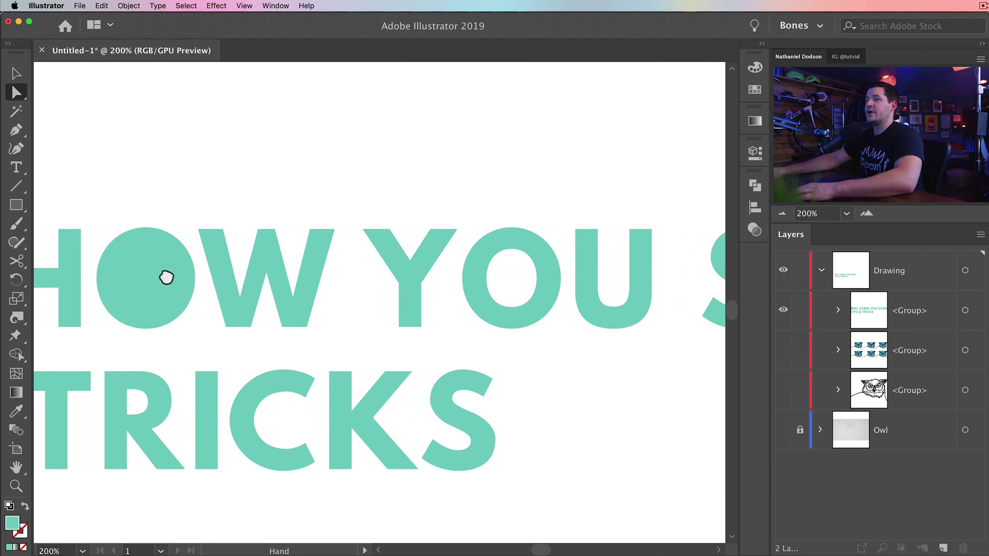
drag(537, 257, 499, 287)
key(Delete)
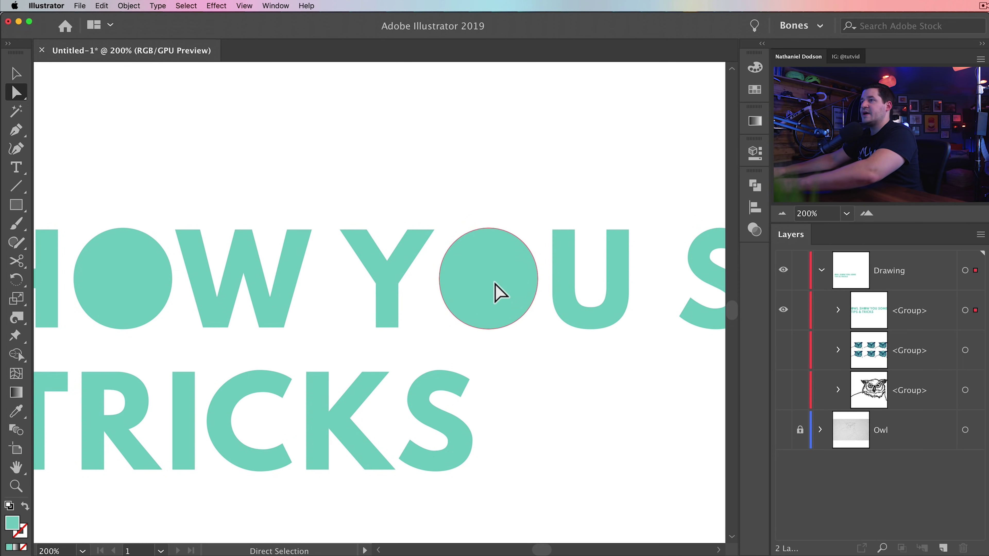
key(super+minus)
key(super+minus)
key(super+minus)
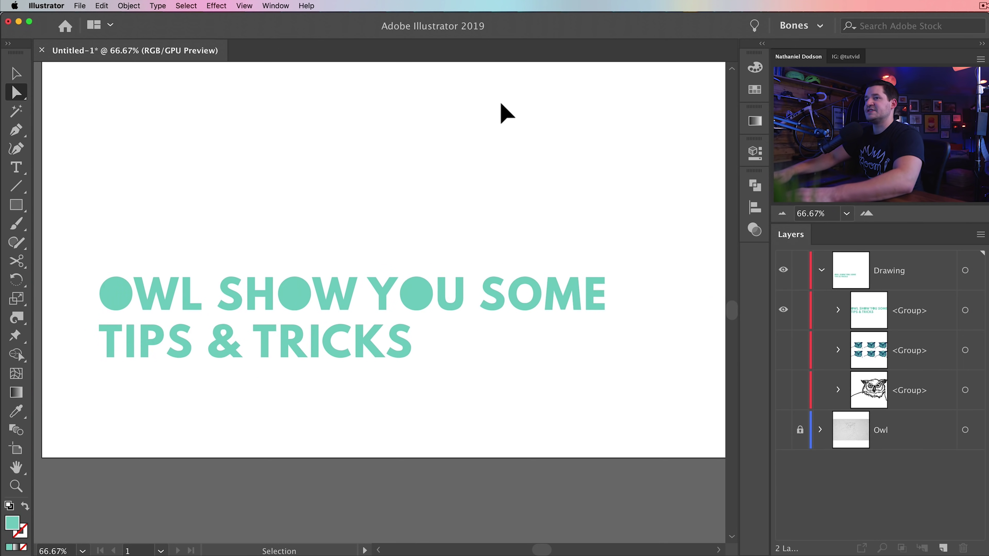
scroll(475, 267, up, 4)
scroll(475, 268, left, 1)
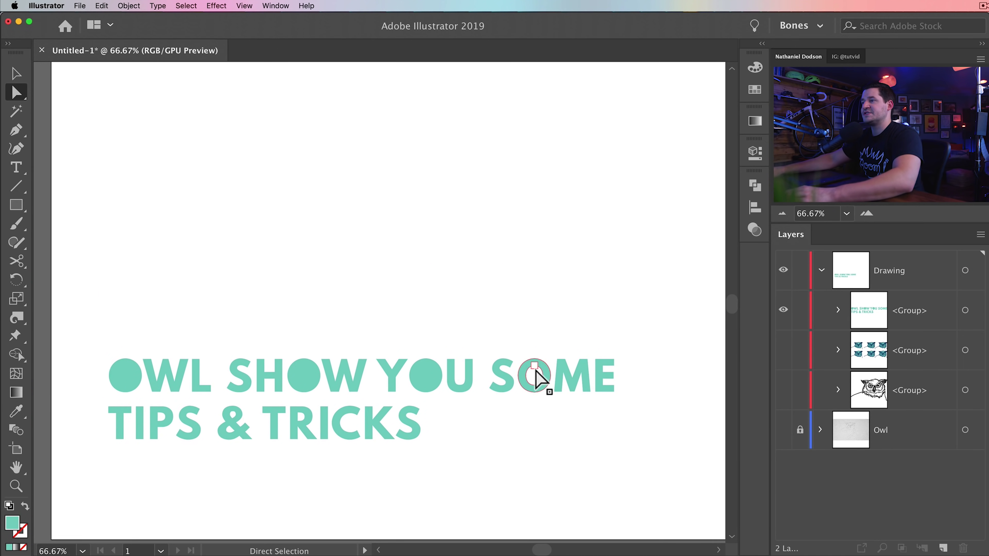
click(537, 376)
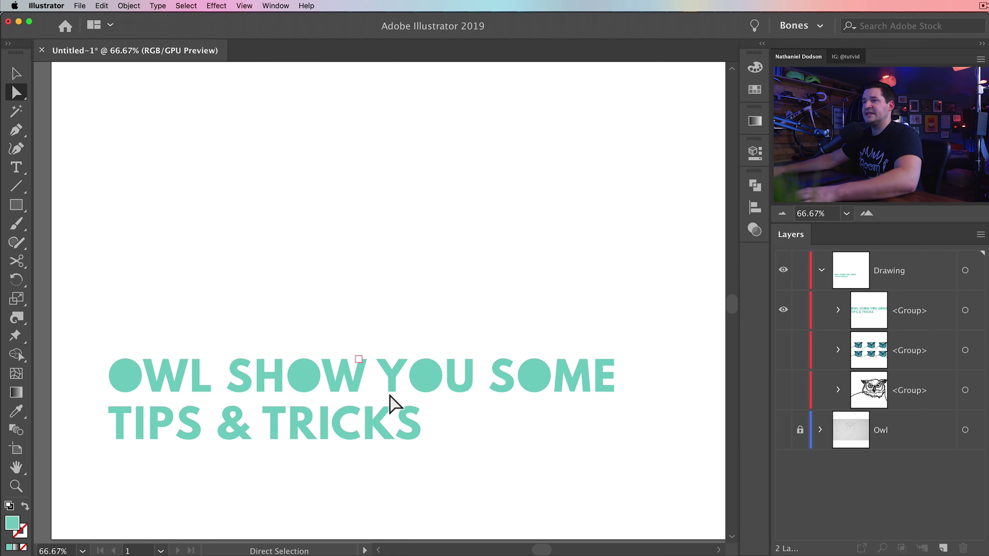
drag(490, 419, 492, 404)
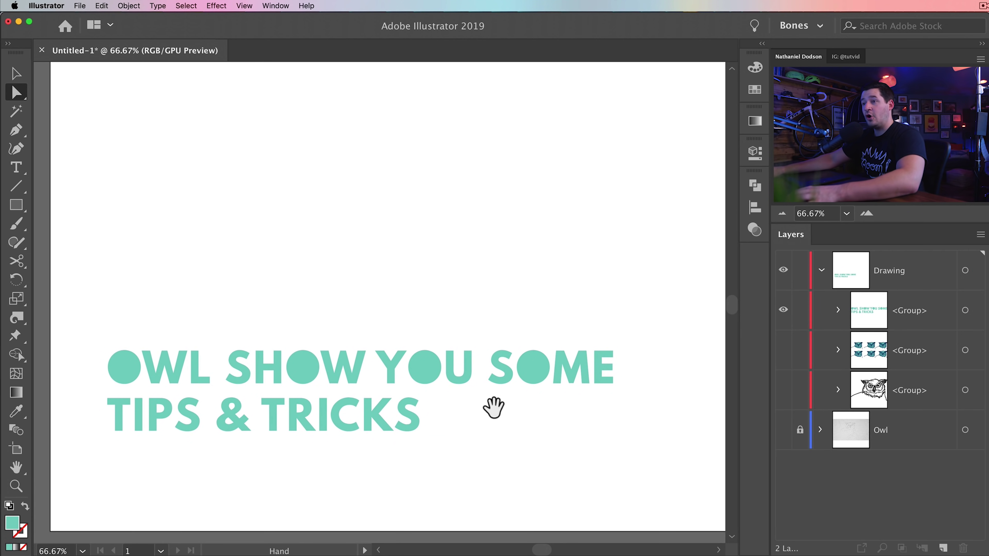
Step: Edit the teal global swatch to yellow R 232, G 206, B 80 with Preview, then close Swatches
click(753, 92)
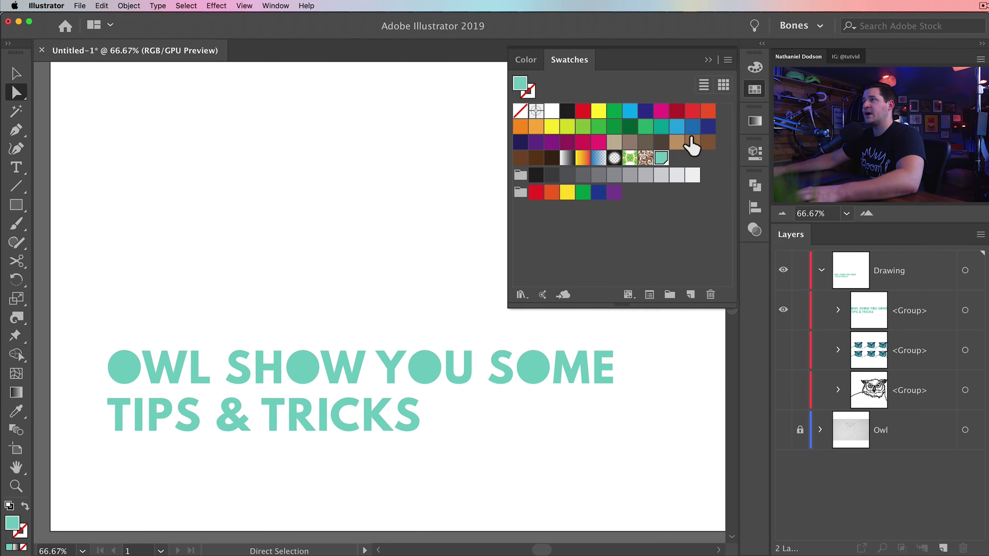
double_click(665, 160)
drag(245, 120, 814, 168)
click(727, 344)
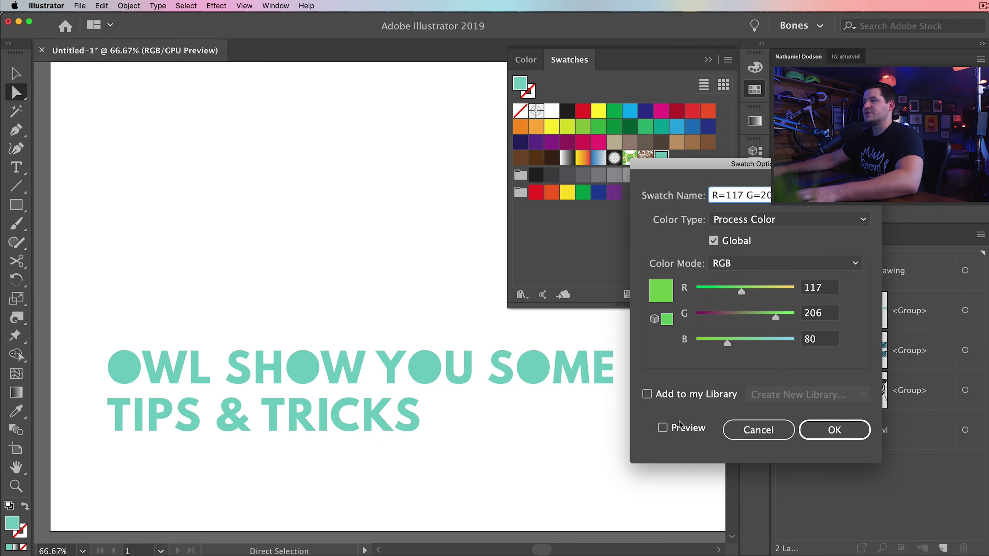
click(675, 428)
click(786, 292)
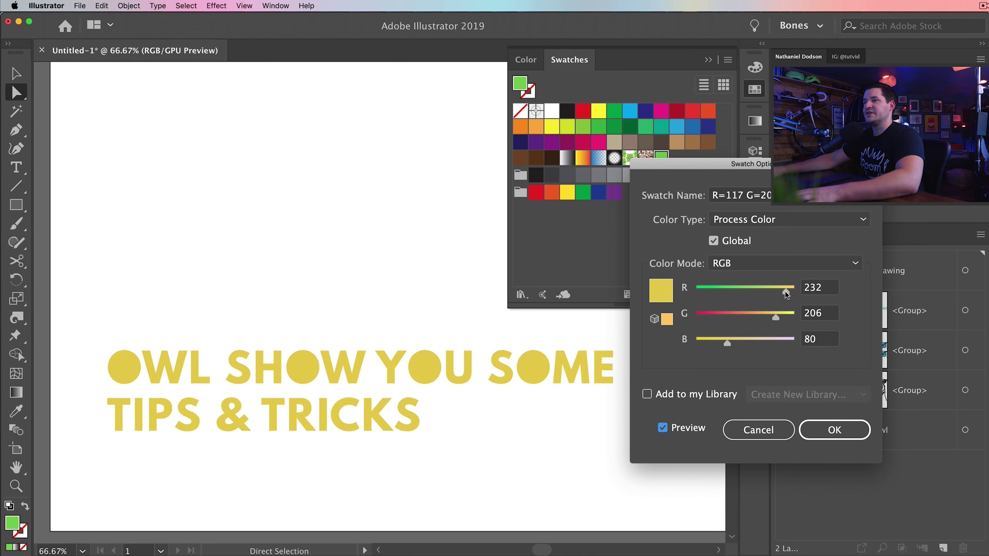
click(835, 430)
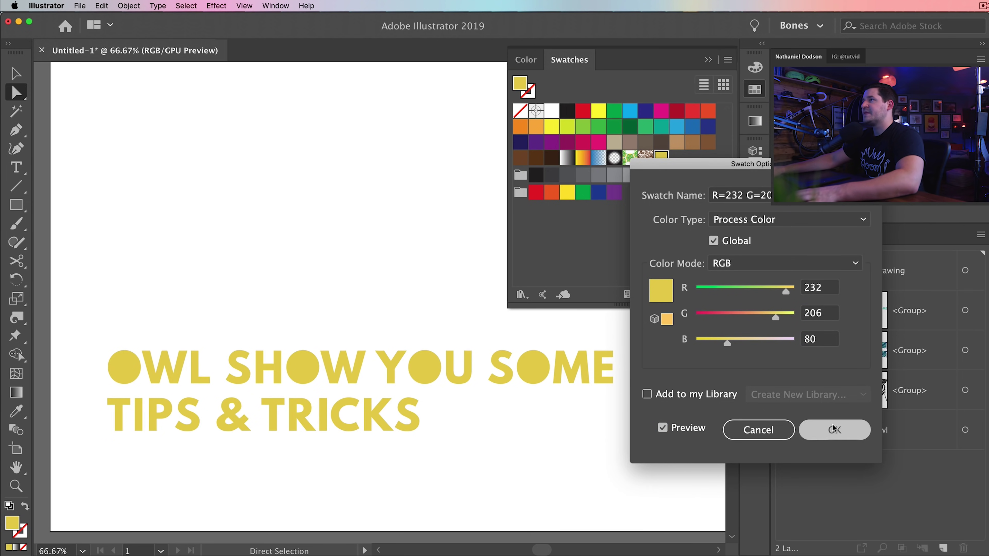
click(751, 88)
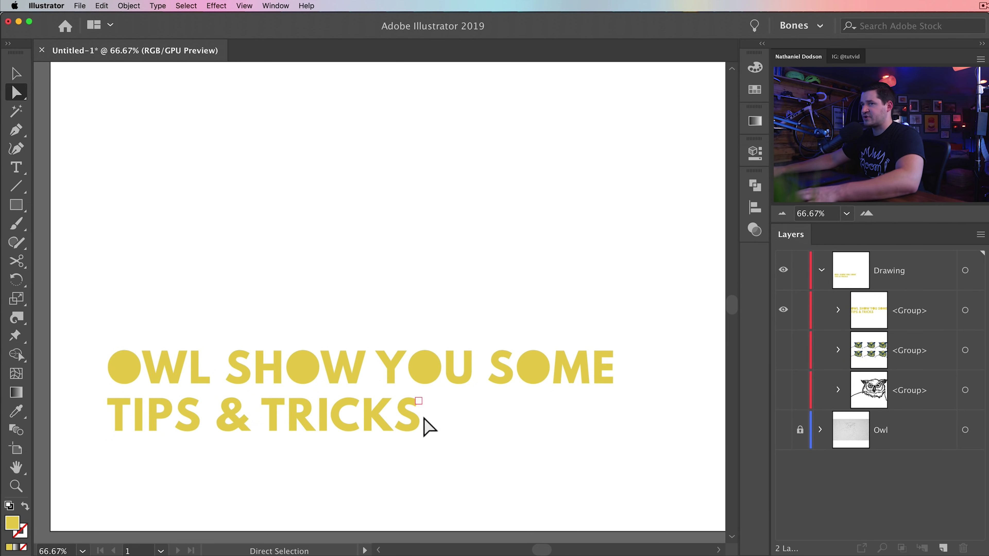
scroll(456, 344, right, 2)
scroll(448, 347, down, 2)
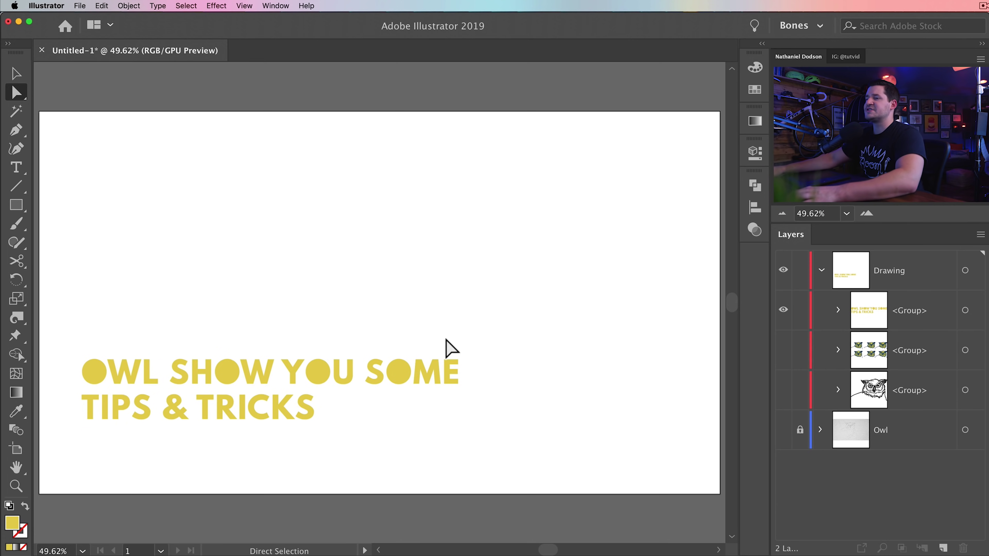
Step: Select the green sail shape in the boat illustration and bring up its Move options
key(v)
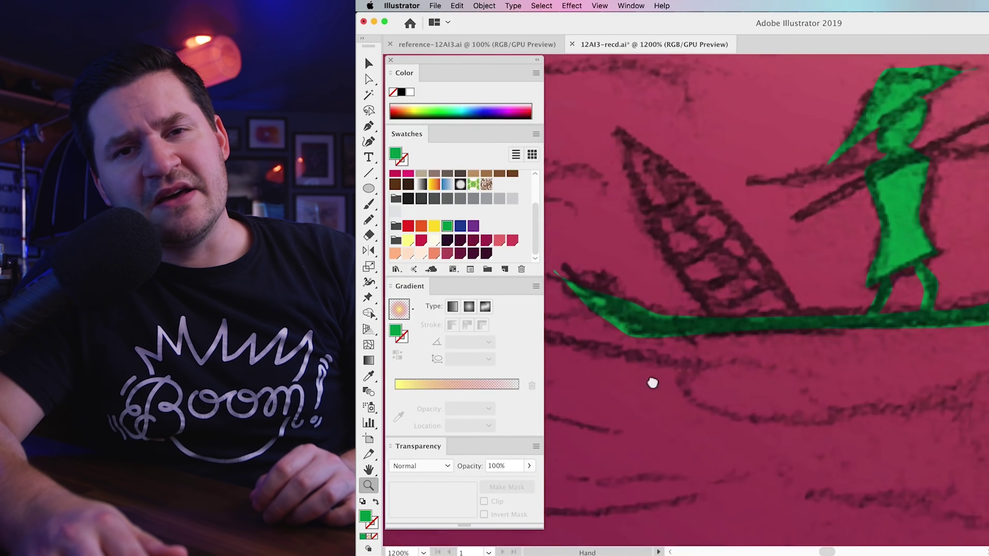
click(685, 249)
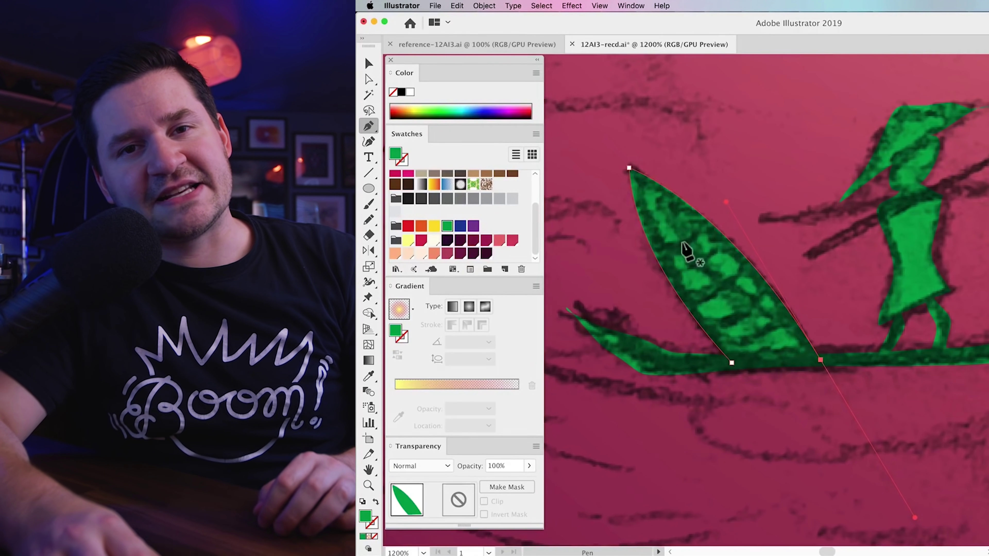
key(Return)
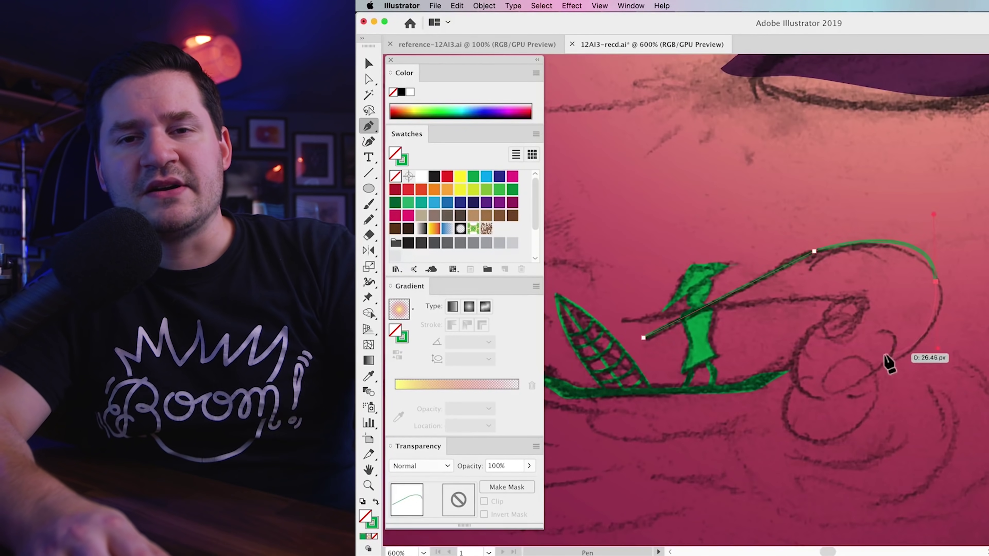